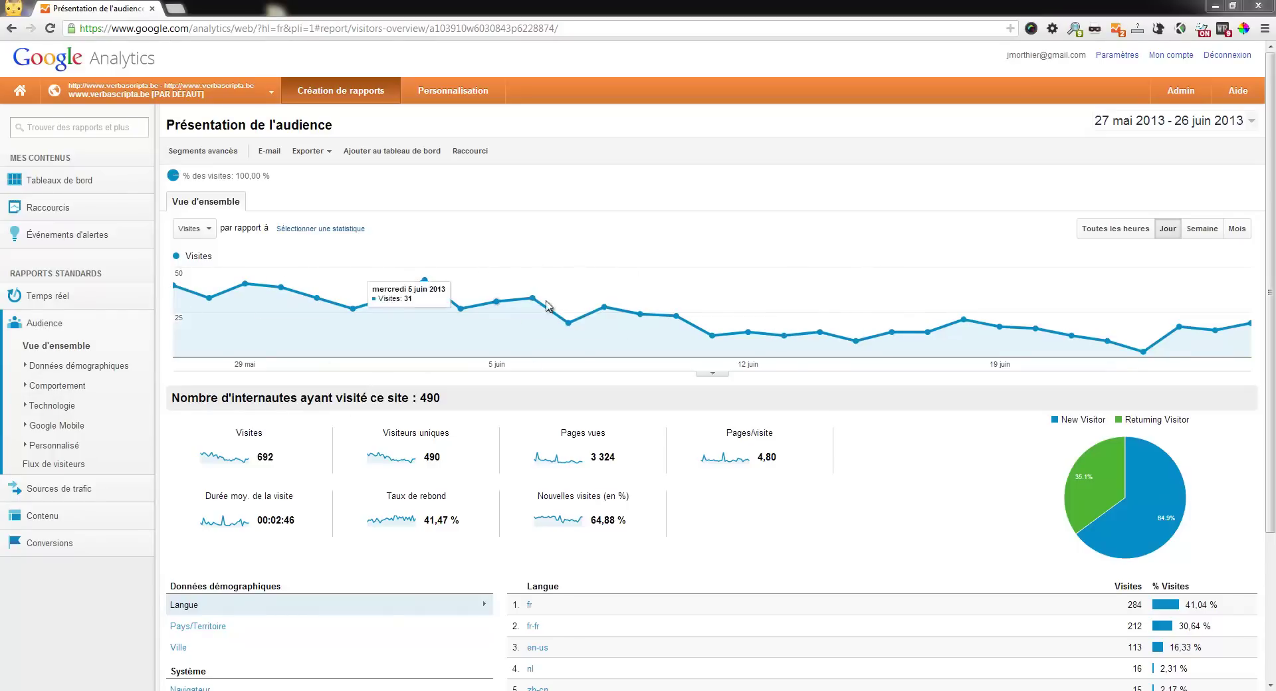
Examine the daily visits at several points along the audience overview chart.
drag(1272, 156, 1272, 153)
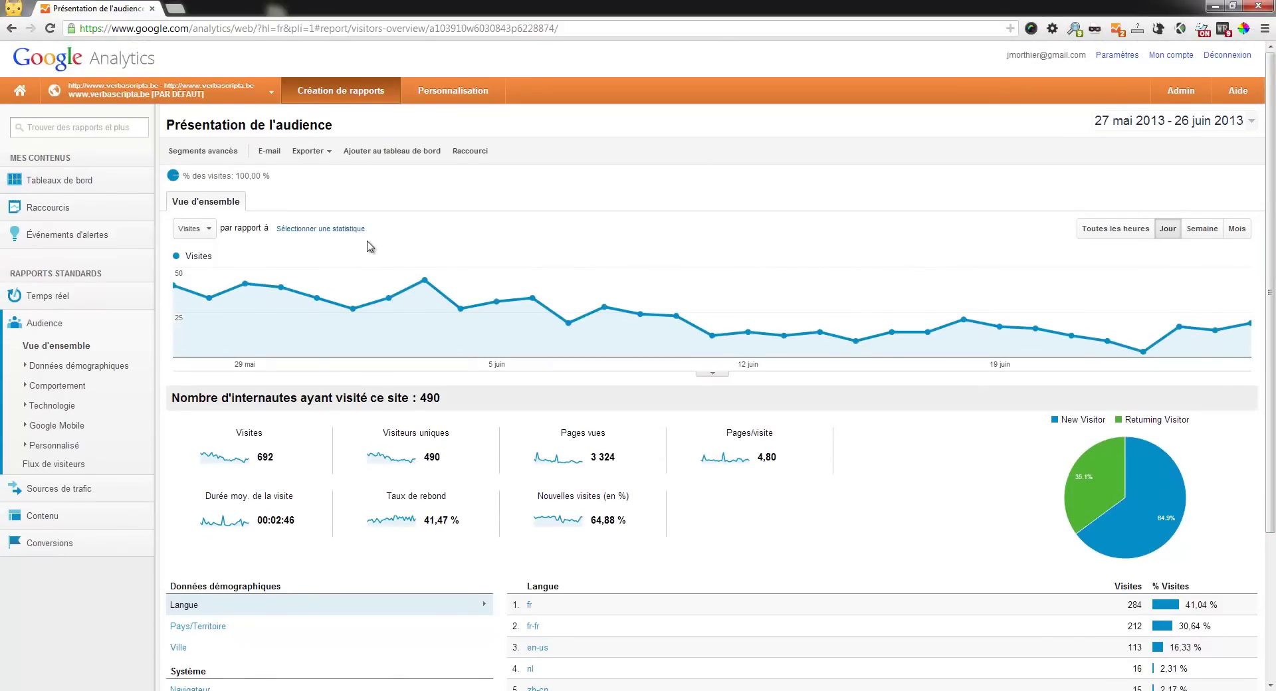
mouse_move(293, 295)
mouse_move(823, 342)
mouse_move(710, 278)
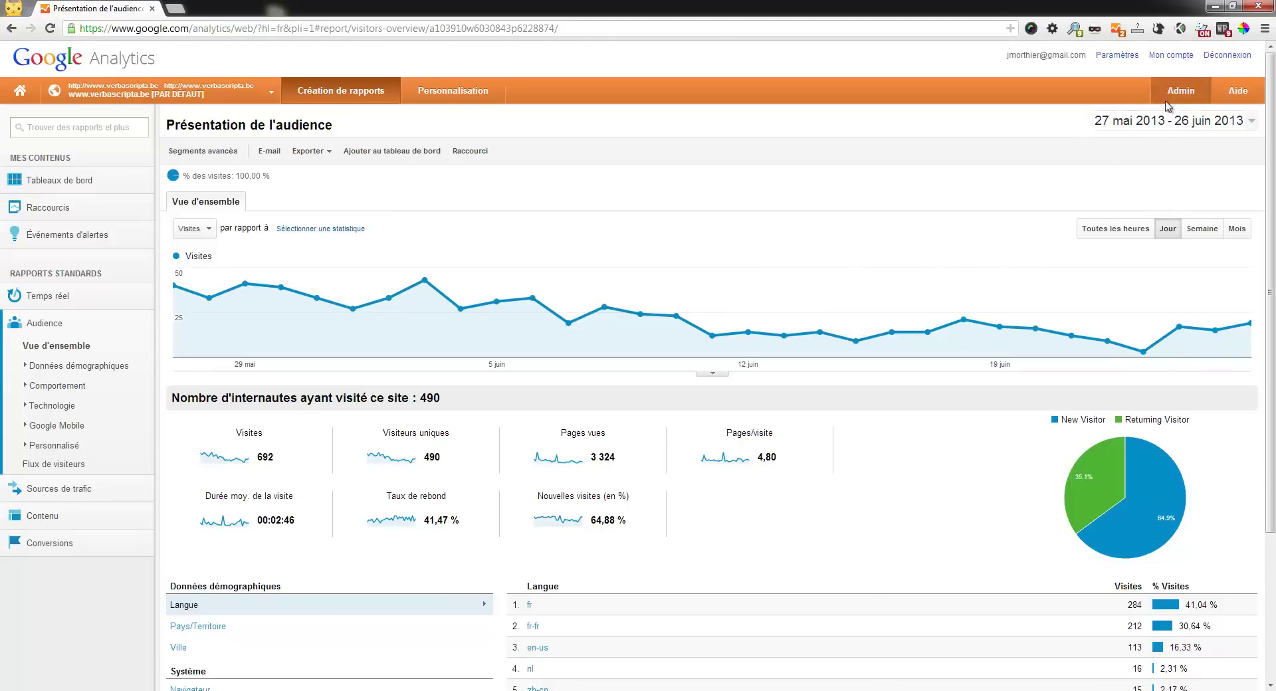
Set the audience report's date range to 1 mai 2013 – 31 mai 2013 and apply it.
click(1119, 120)
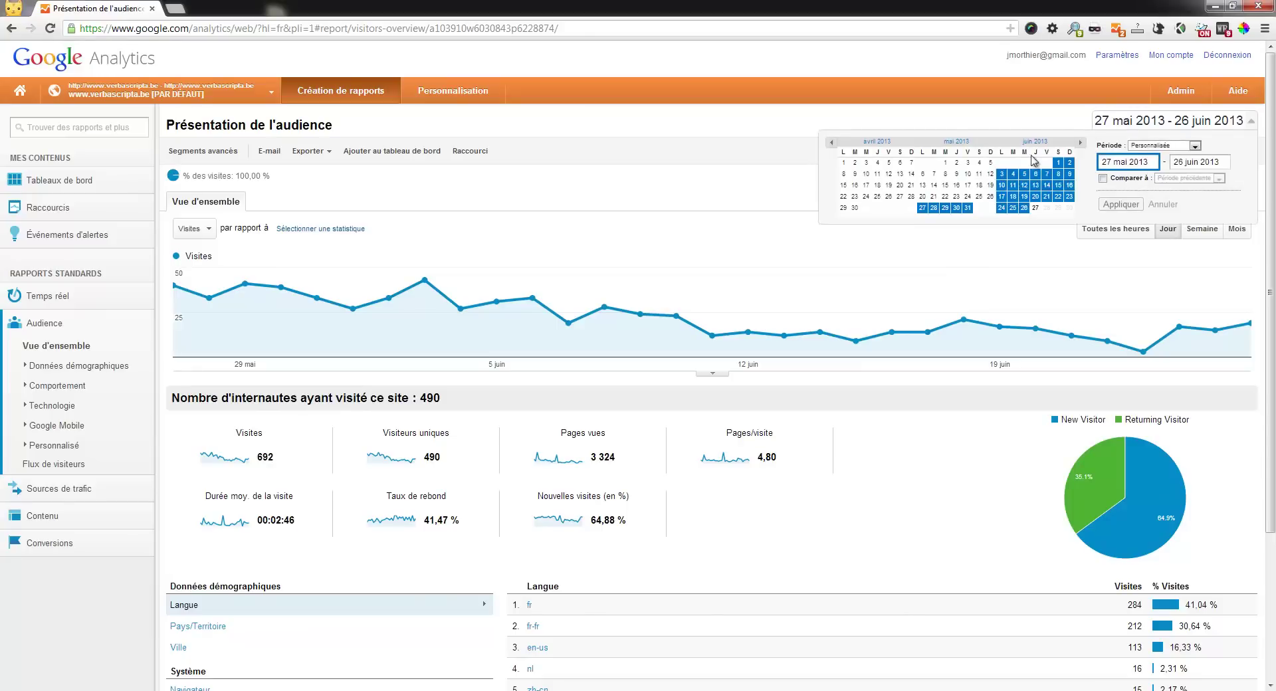
click(947, 163)
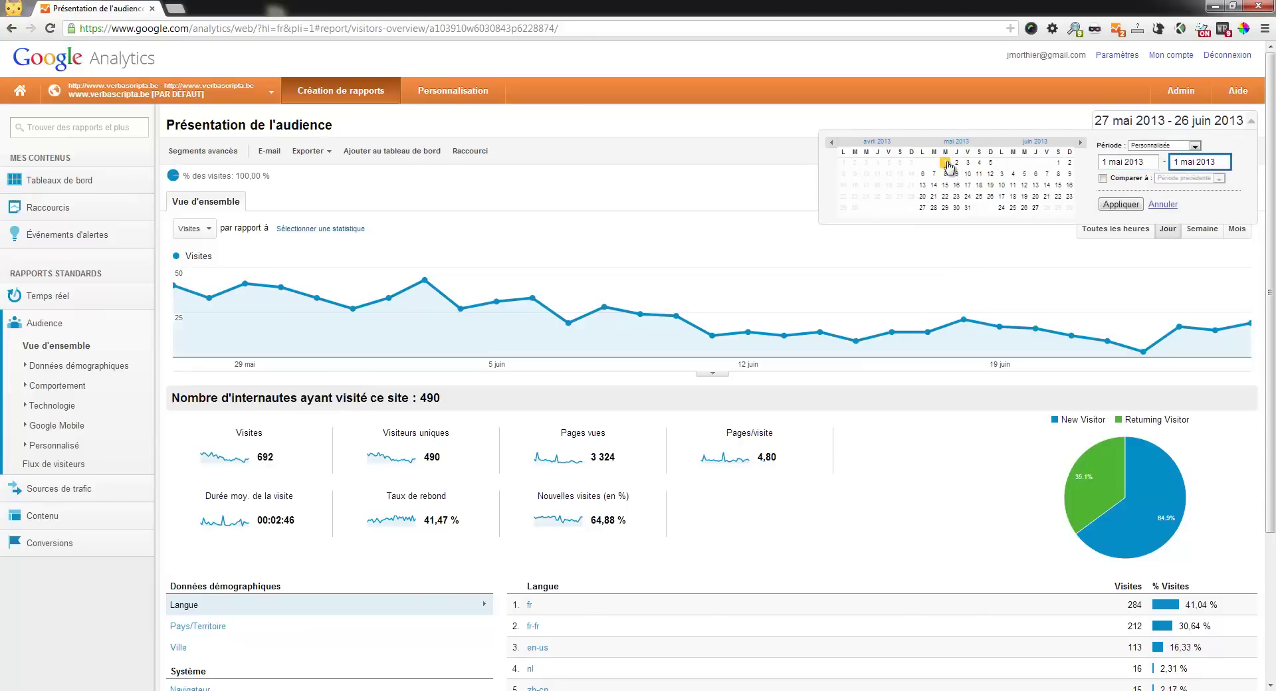
click(968, 210)
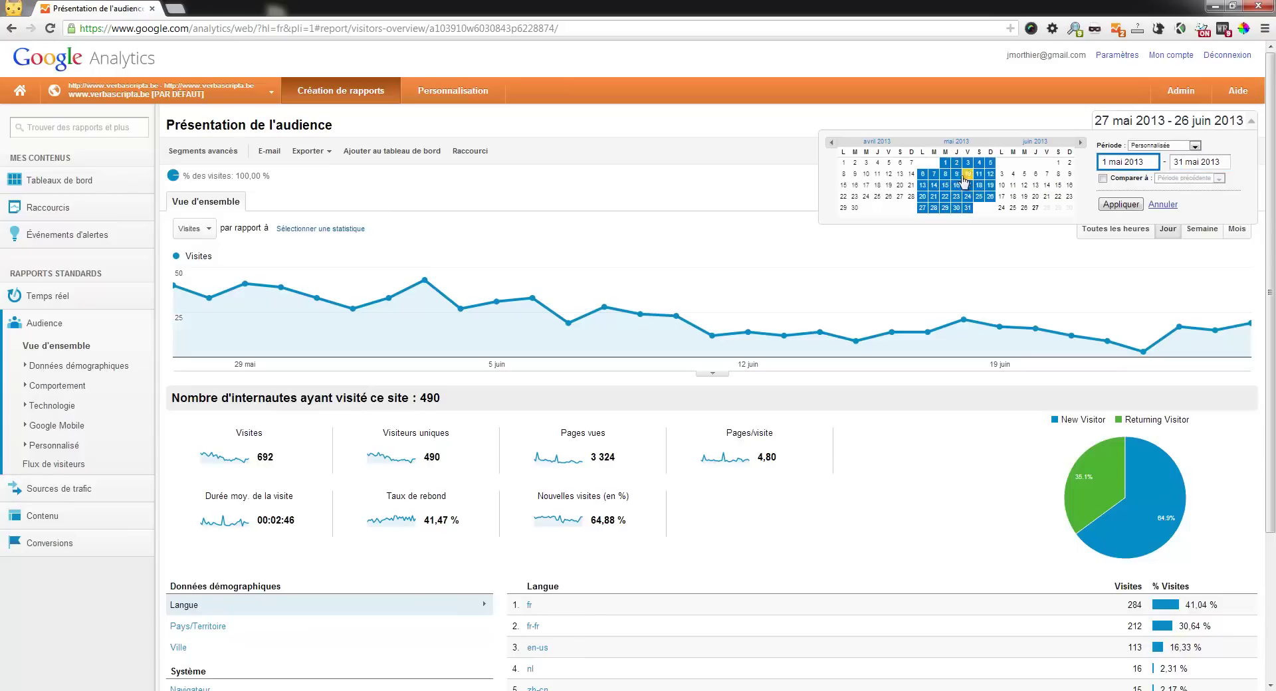
click(1123, 205)
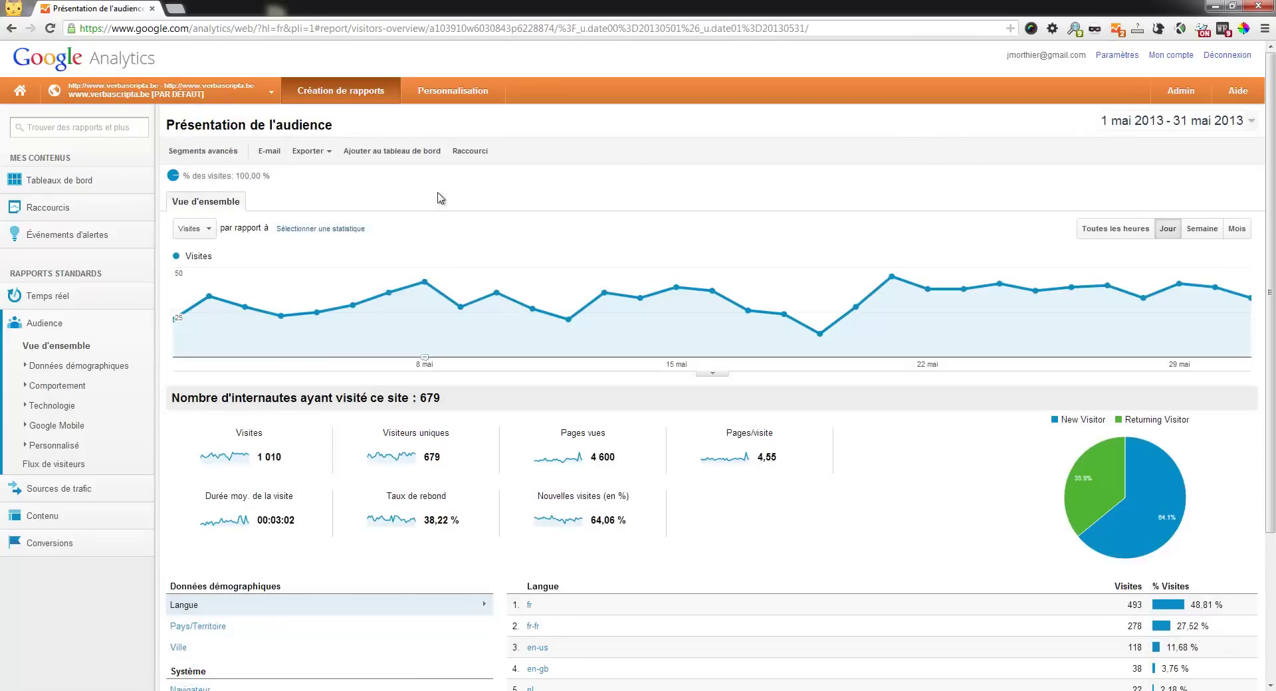
Inspect the daily visits at individual points of the May 2013 chart.
mouse_move(350, 279)
mouse_move(325, 307)
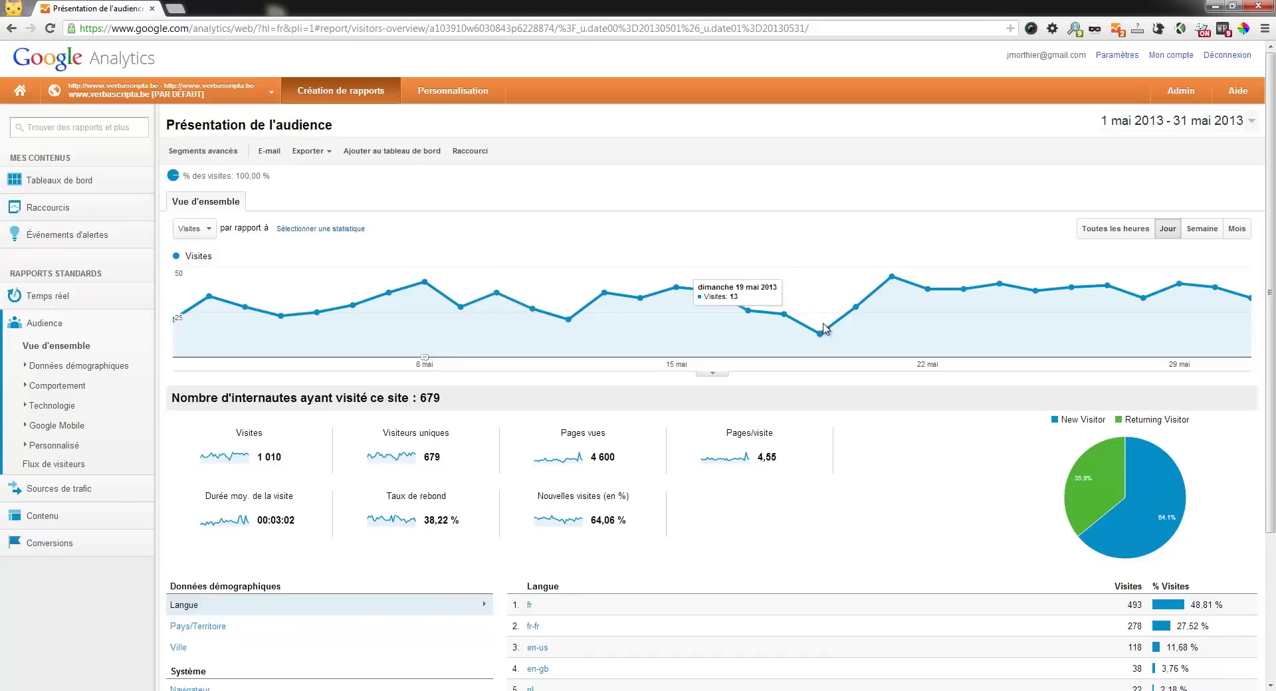
mouse_move(566, 323)
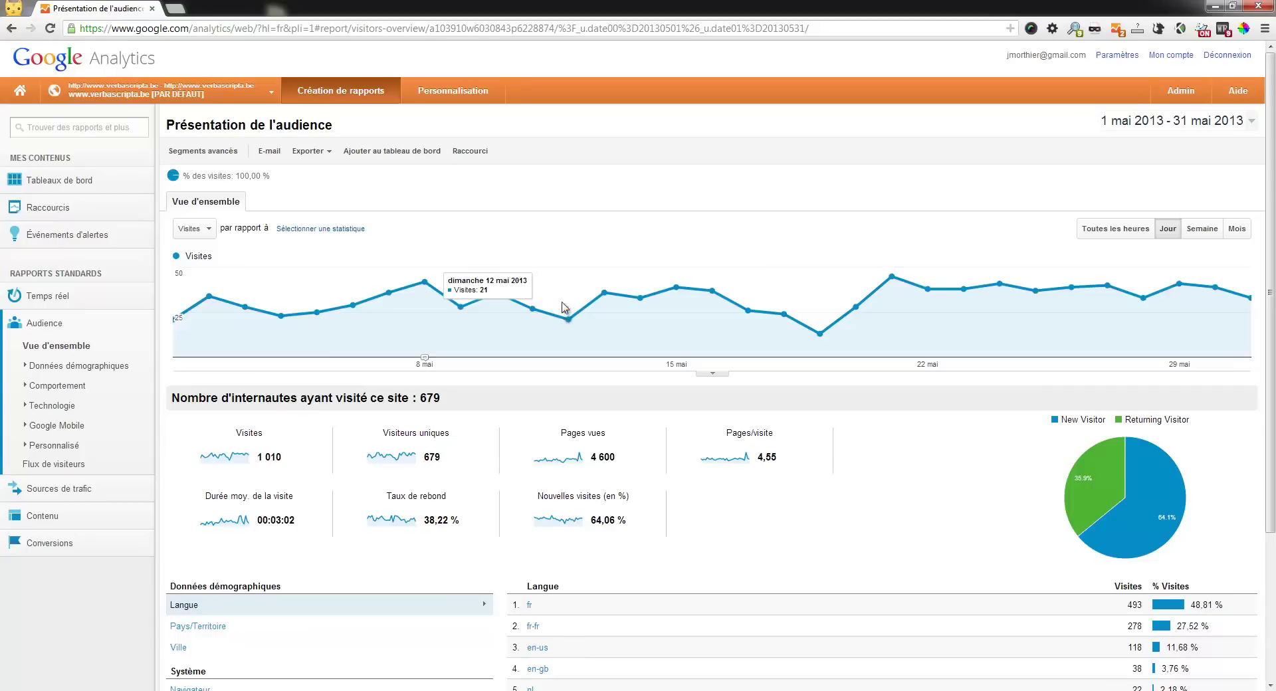
mouse_move(369, 302)
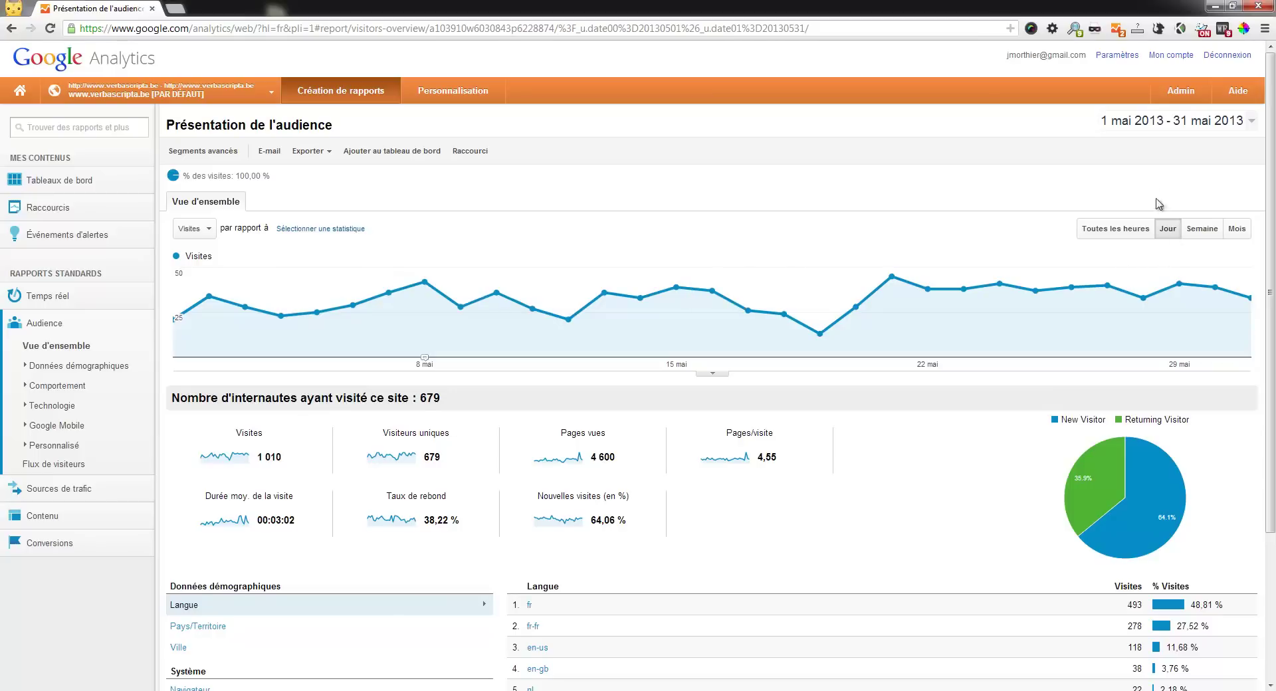
Display the visits chart by week (Semaine), check its points, and switch it to hourly detail (Toutes les heures).
click(1194, 230)
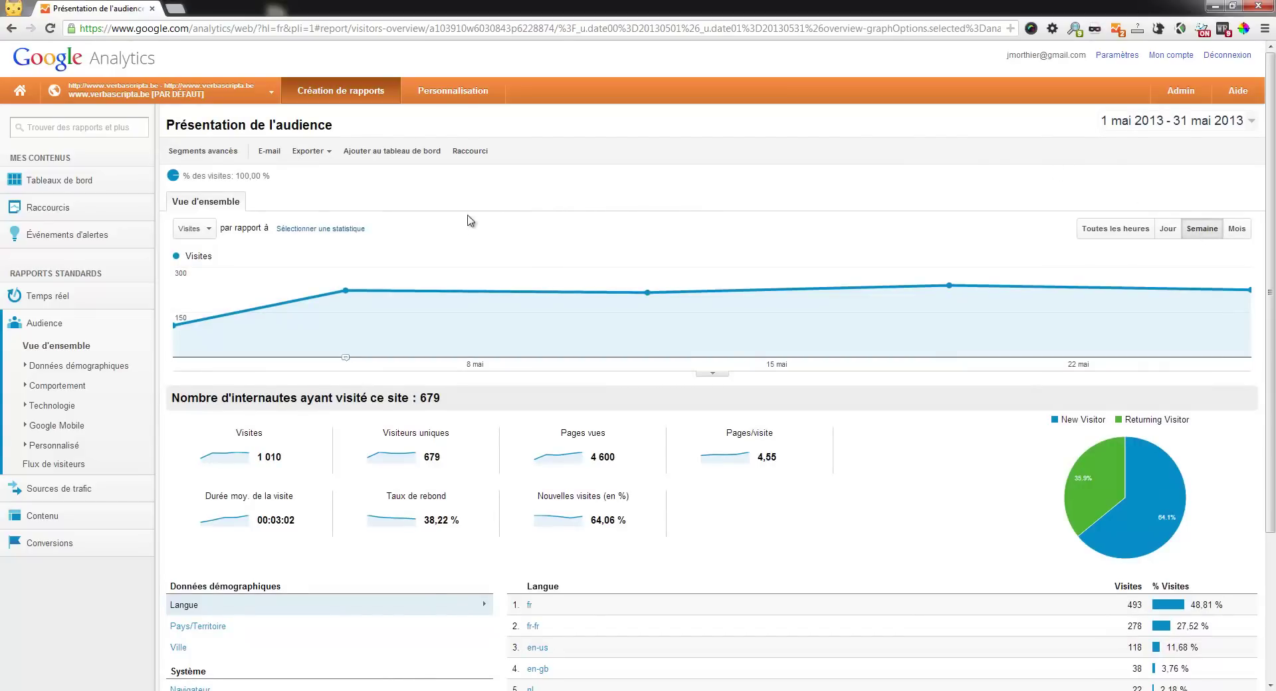
mouse_move(197, 324)
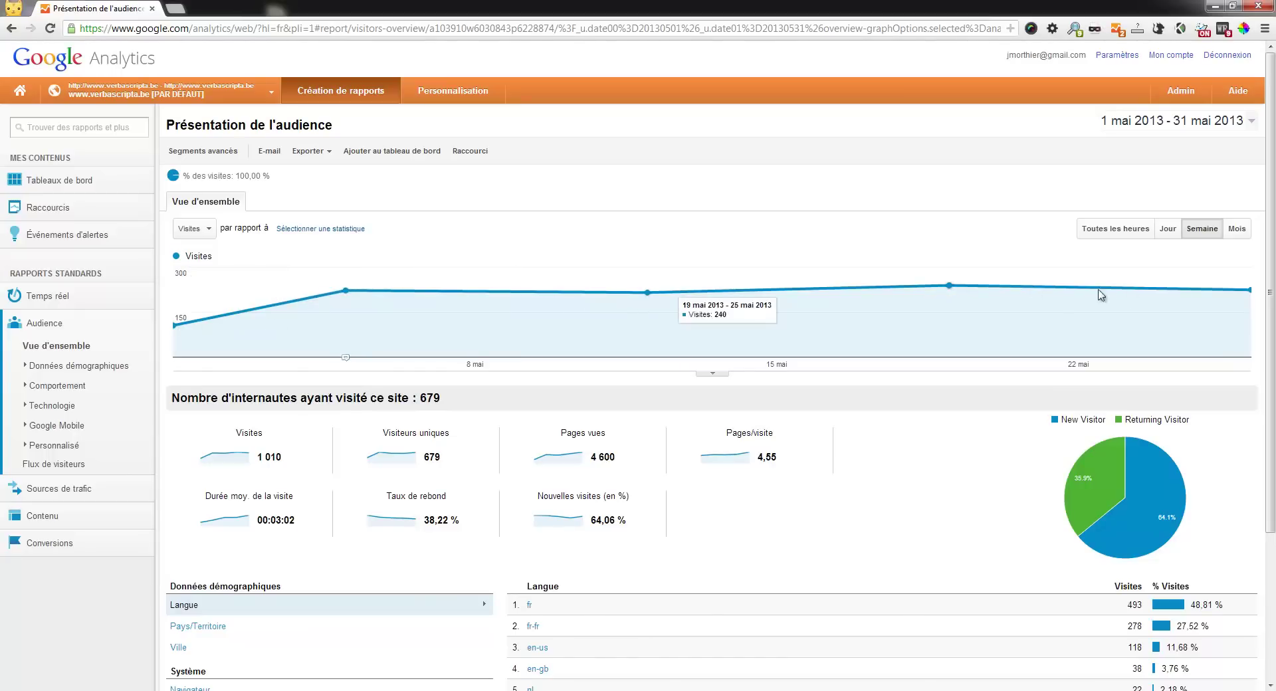
click(1138, 229)
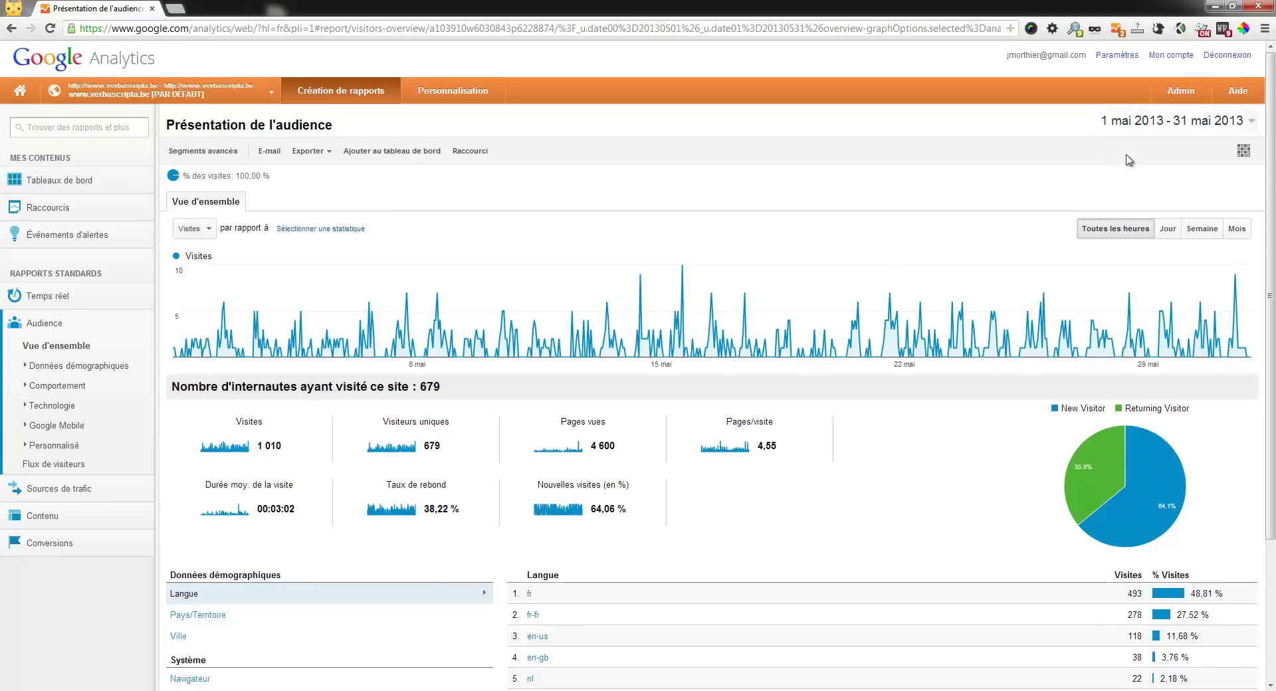
Change the report's date range to 1 janv. 2013 – 31 mai 2013 and apply it.
click(1159, 129)
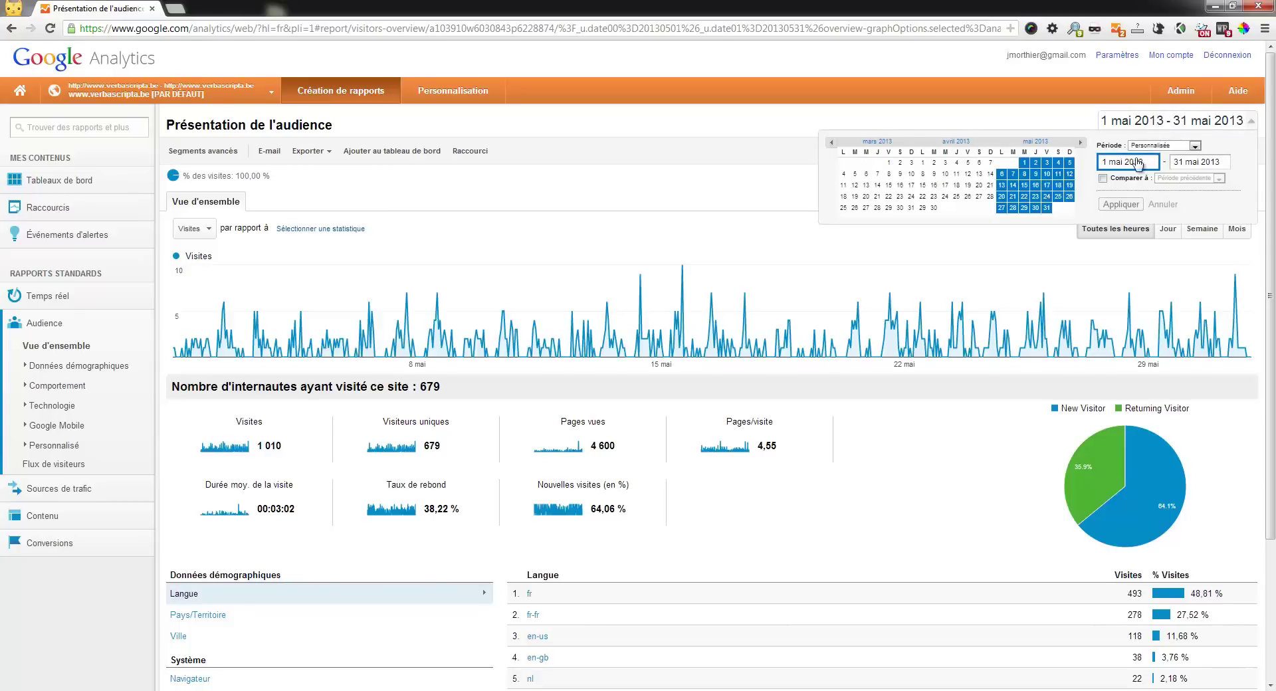
drag(1152, 166, 1102, 165)
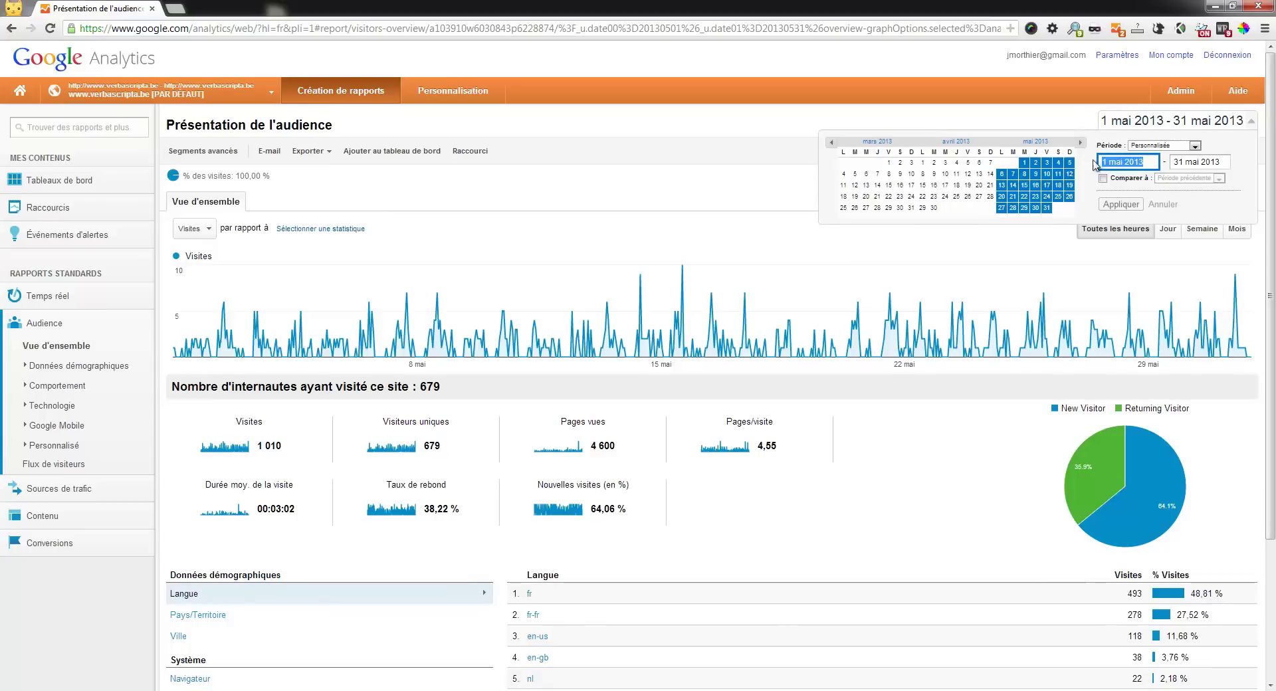
click(832, 144)
click(833, 144)
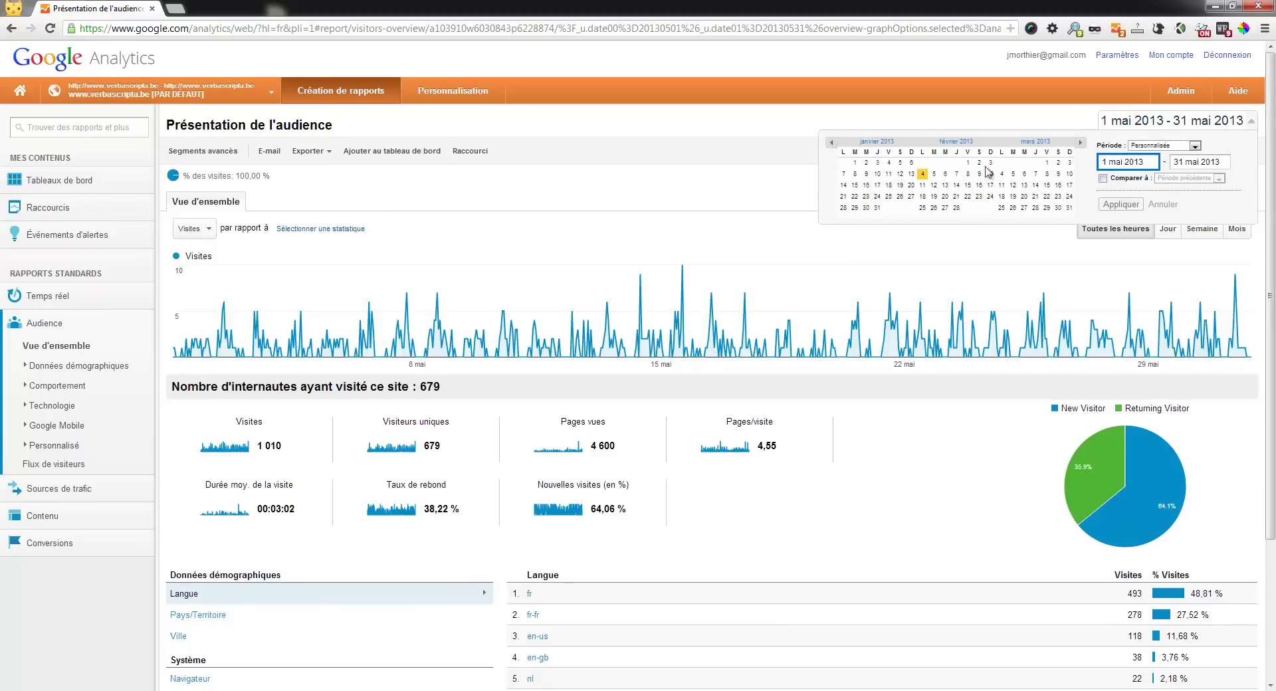
click(855, 162)
click(1081, 142)
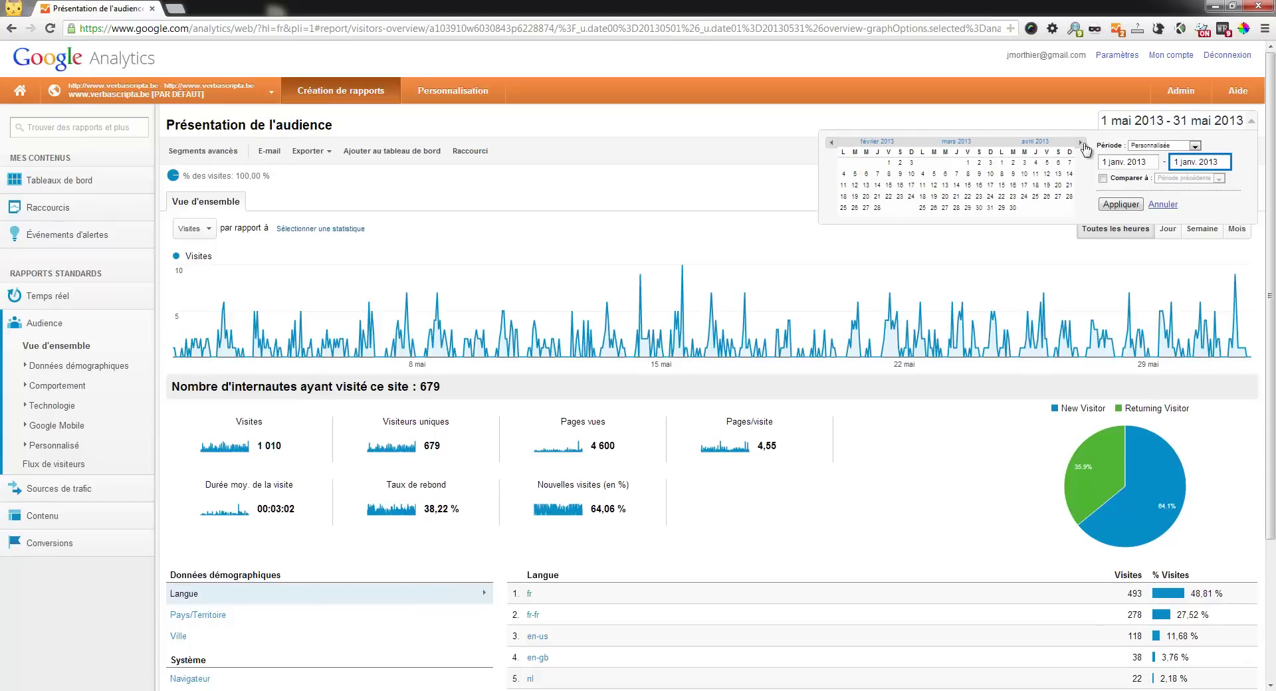
click(1081, 143)
click(1047, 207)
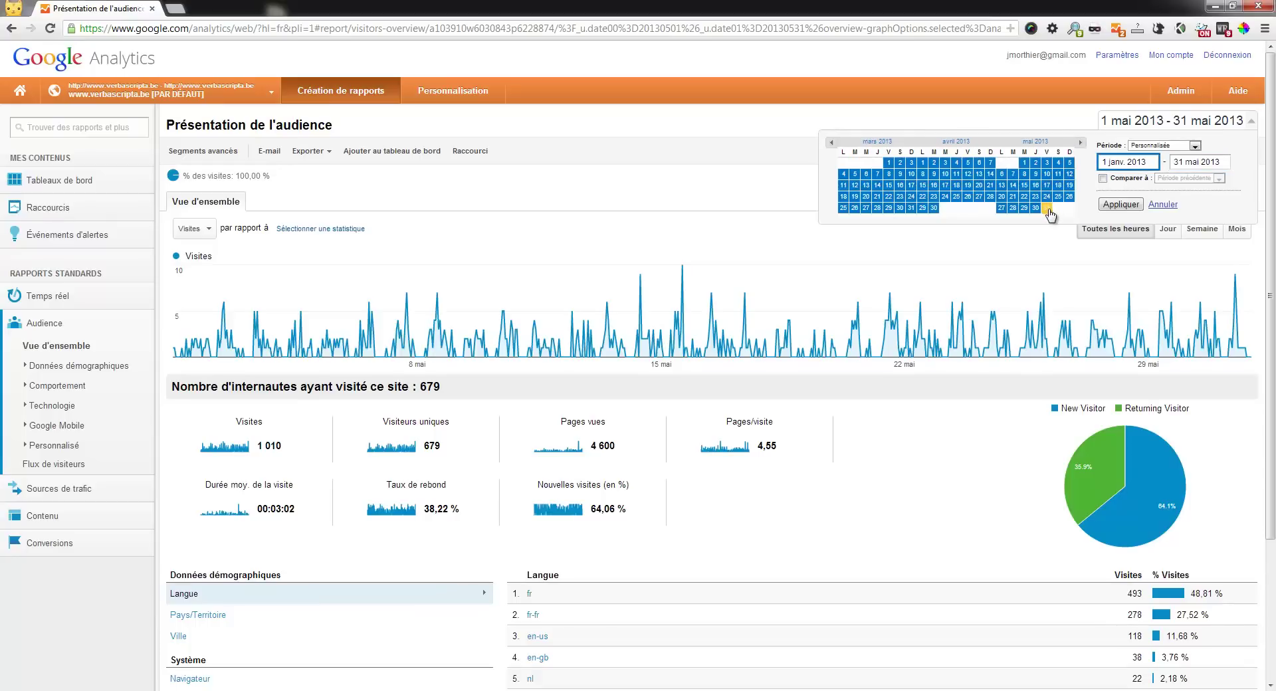
click(1121, 205)
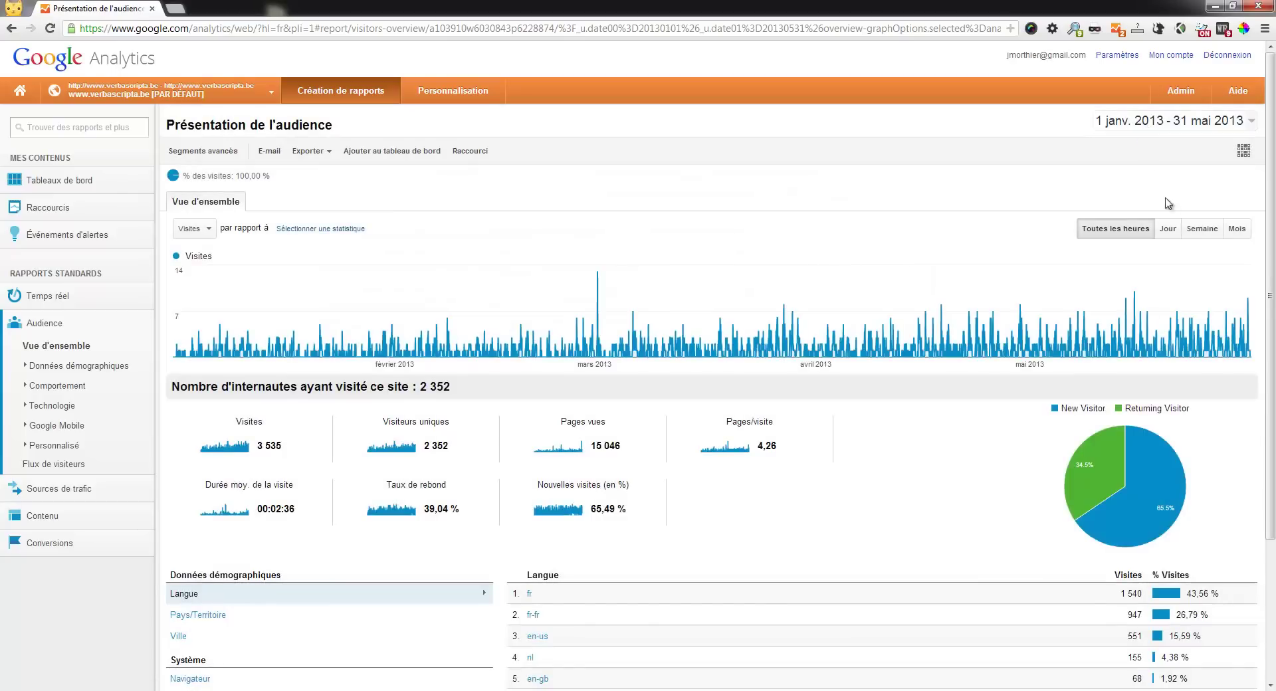
Display the visits chart by day (Jour) and switch it to monthly detail (Mois).
click(1168, 229)
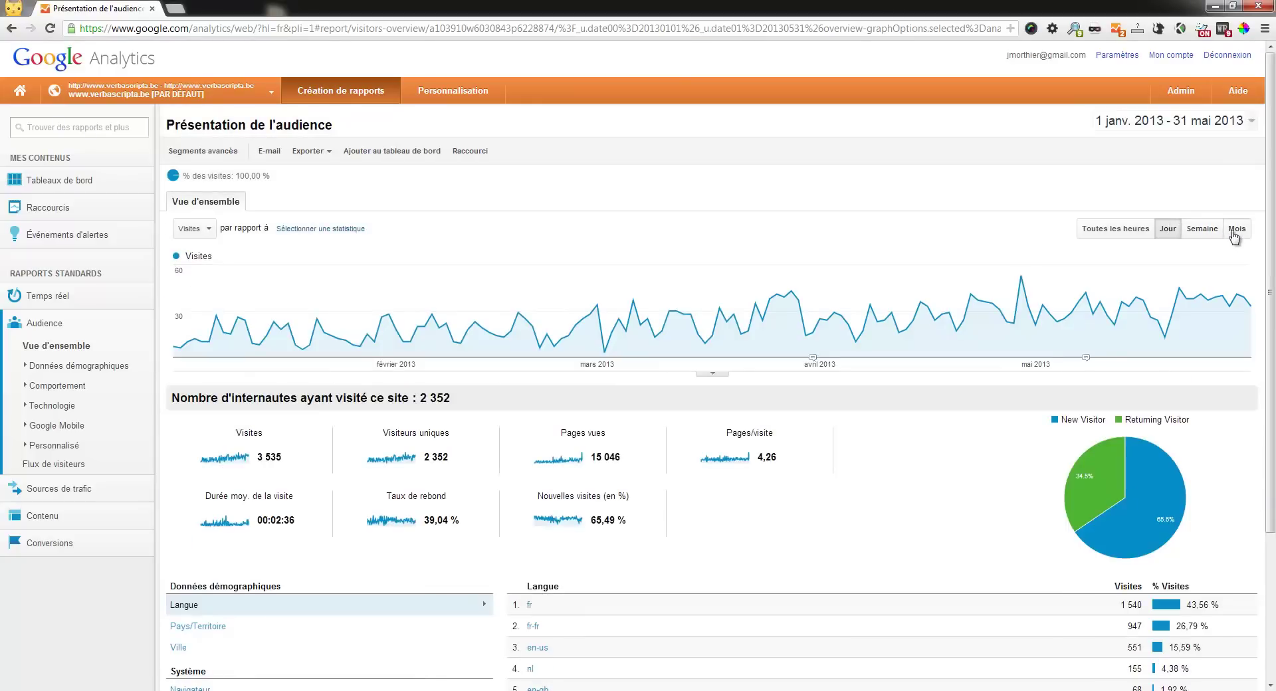
click(1235, 229)
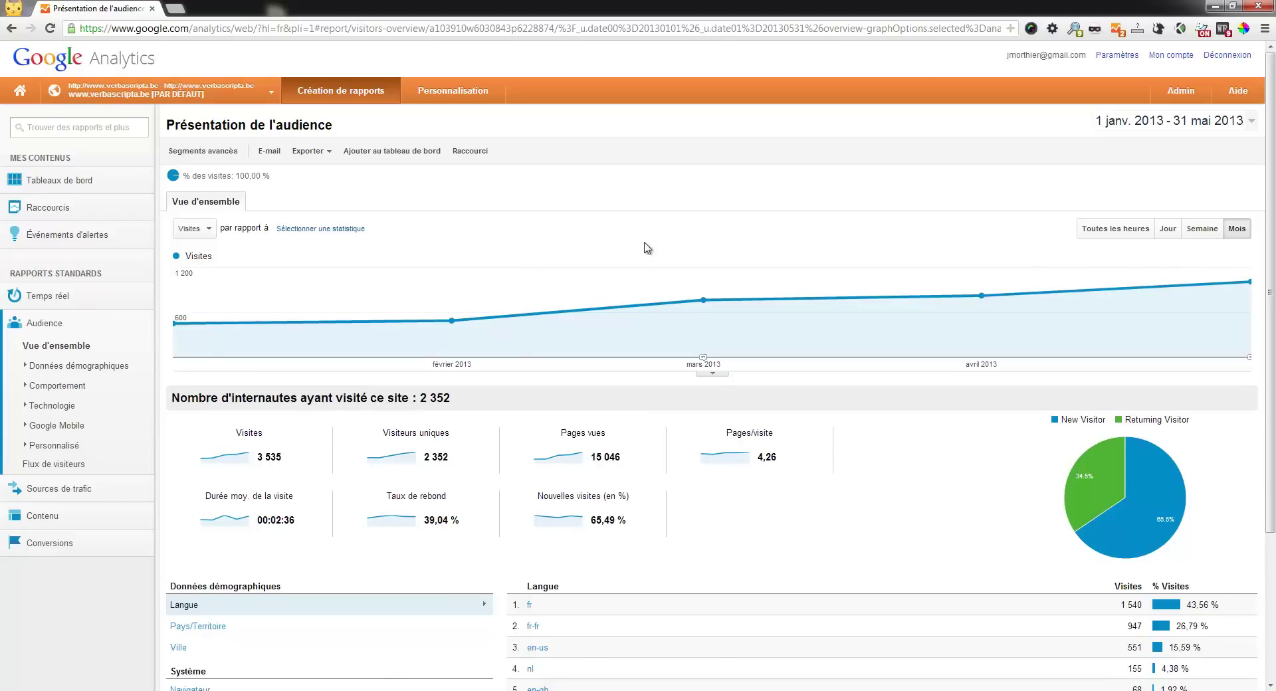
Apply a custom date range to the report with start date 1/06/2012 and end date 31/12/2012.
click(1143, 124)
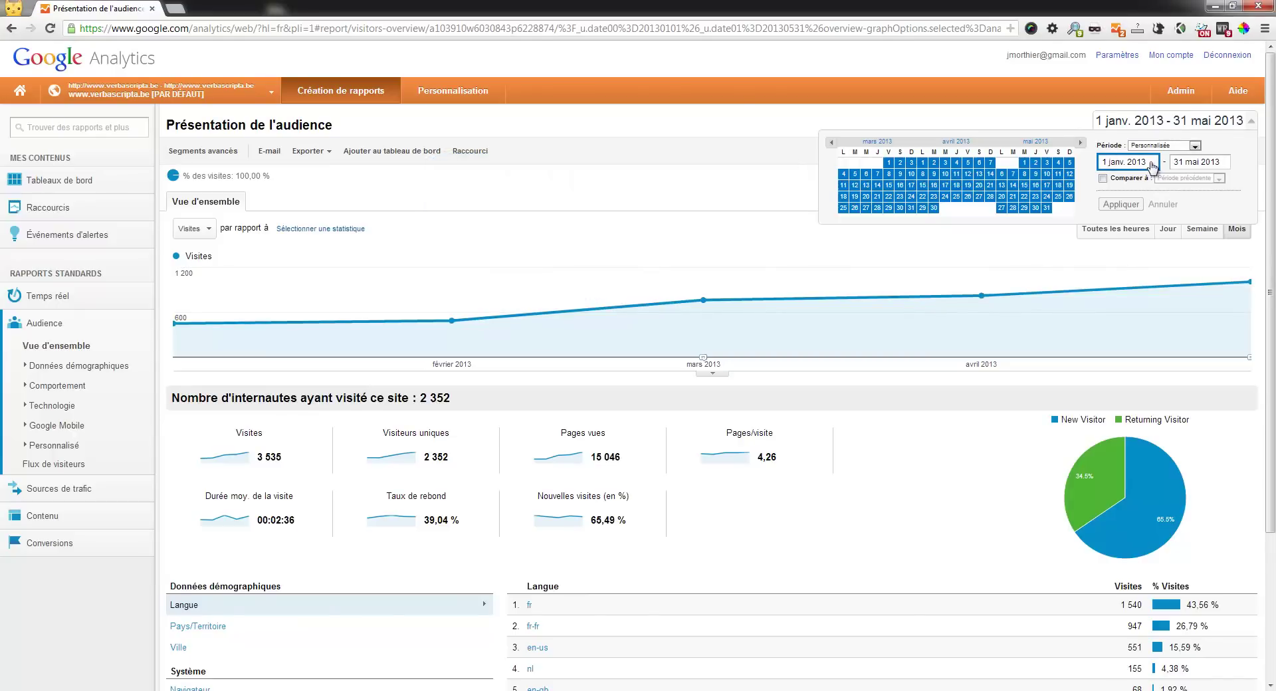
drag(1158, 163, 1090, 164)
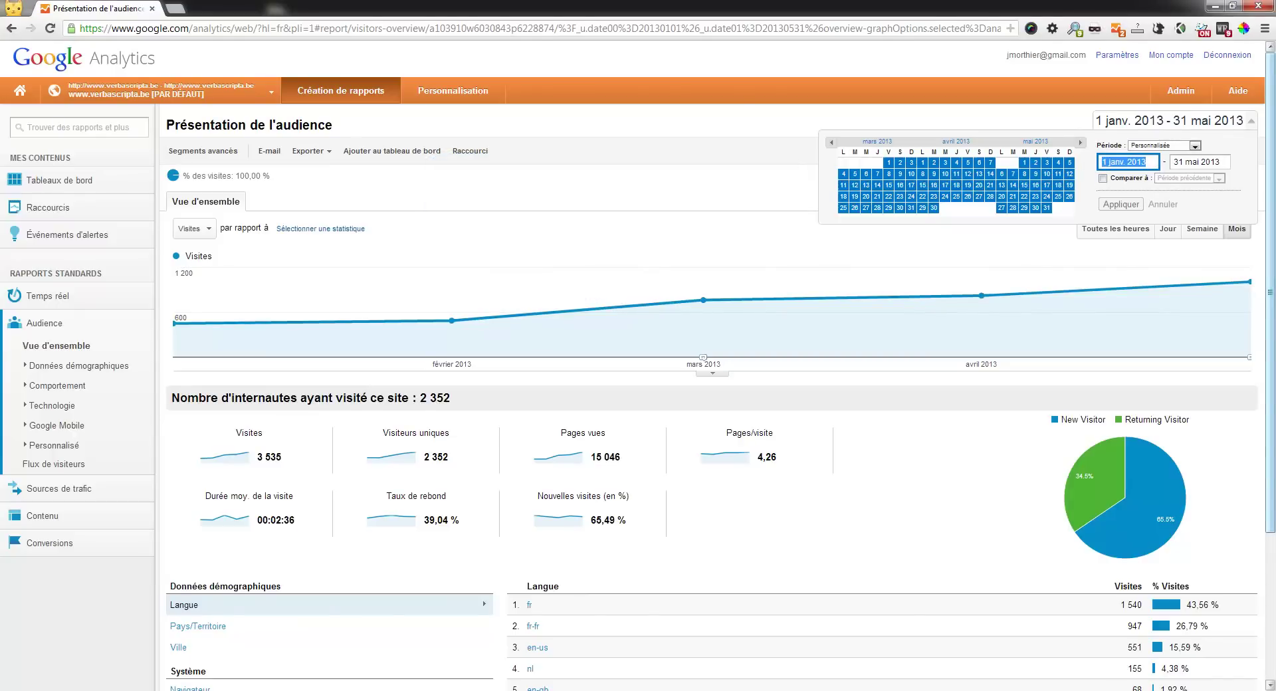
text(1)
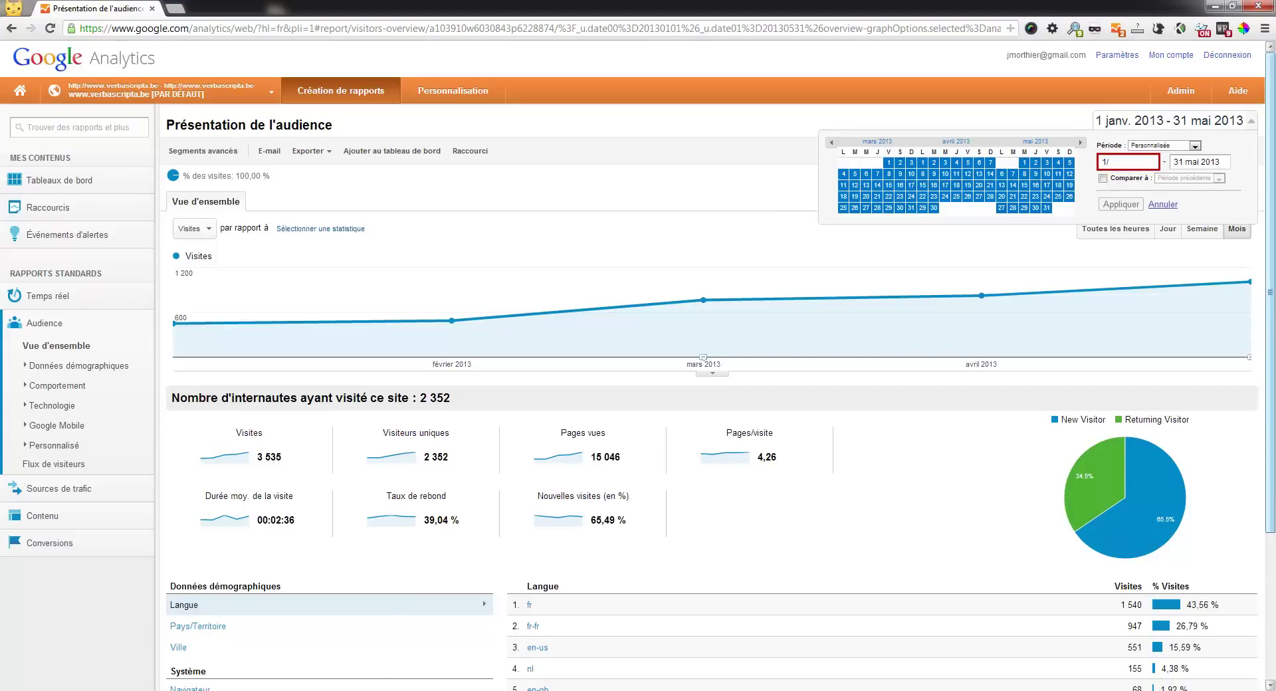
text(/06/2012)
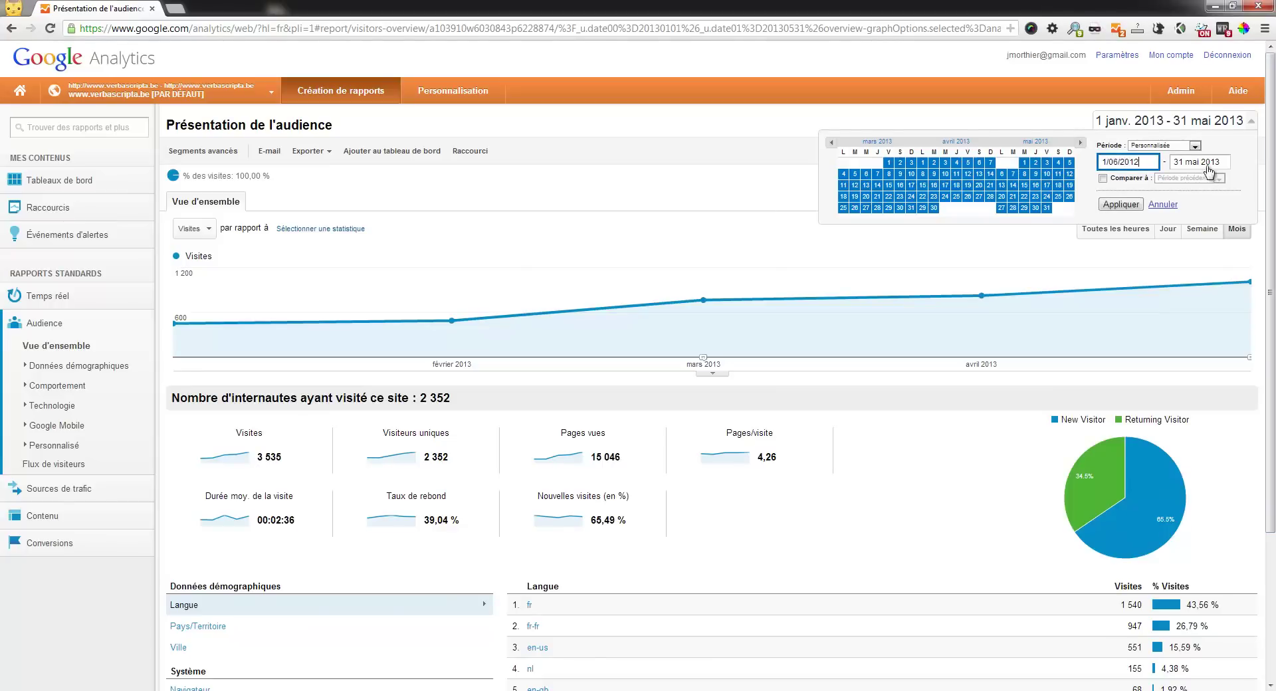
drag(1224, 163, 1142, 164)
text(31/12)
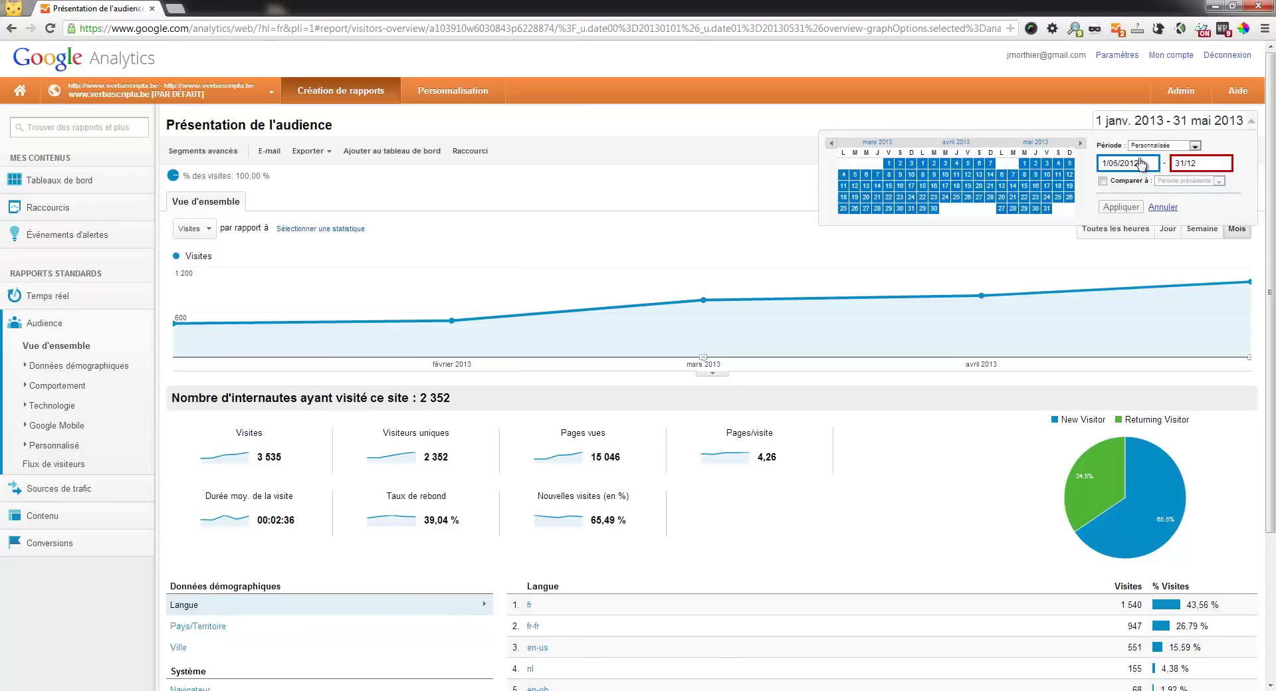
text(/2012)
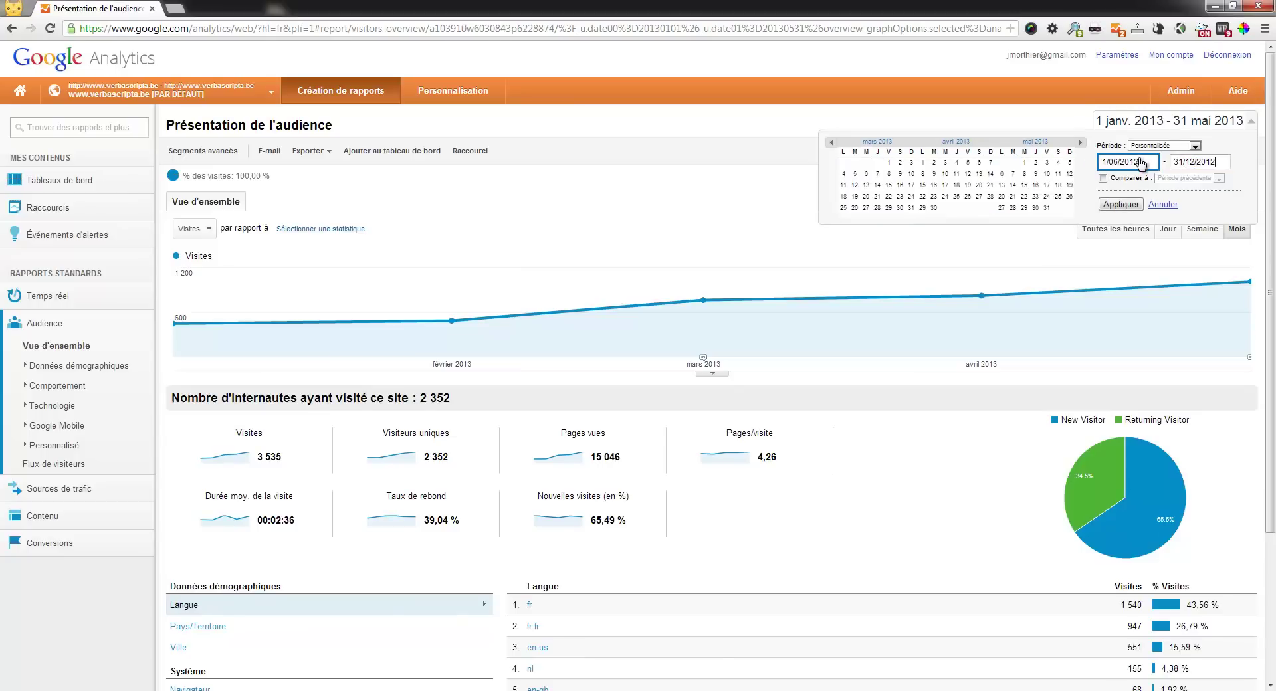
click(1121, 205)
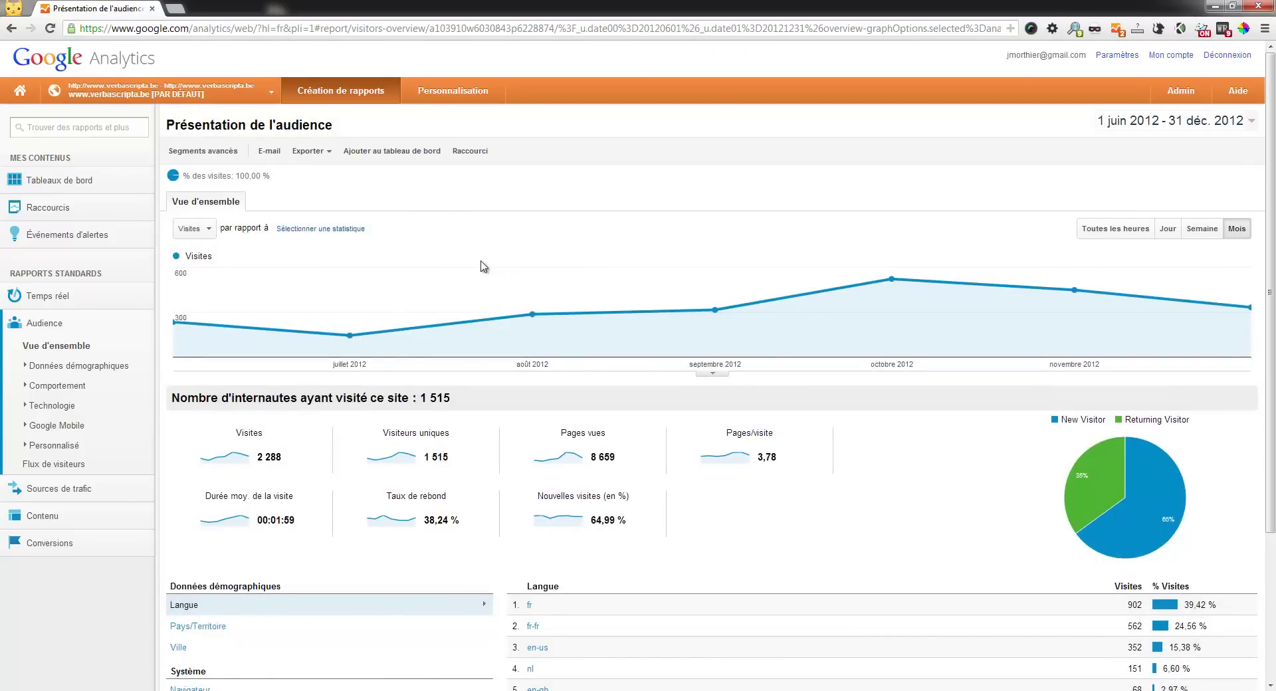
Inspect the monthly visits for June, July and October 2012 on the chart.
mouse_move(243, 325)
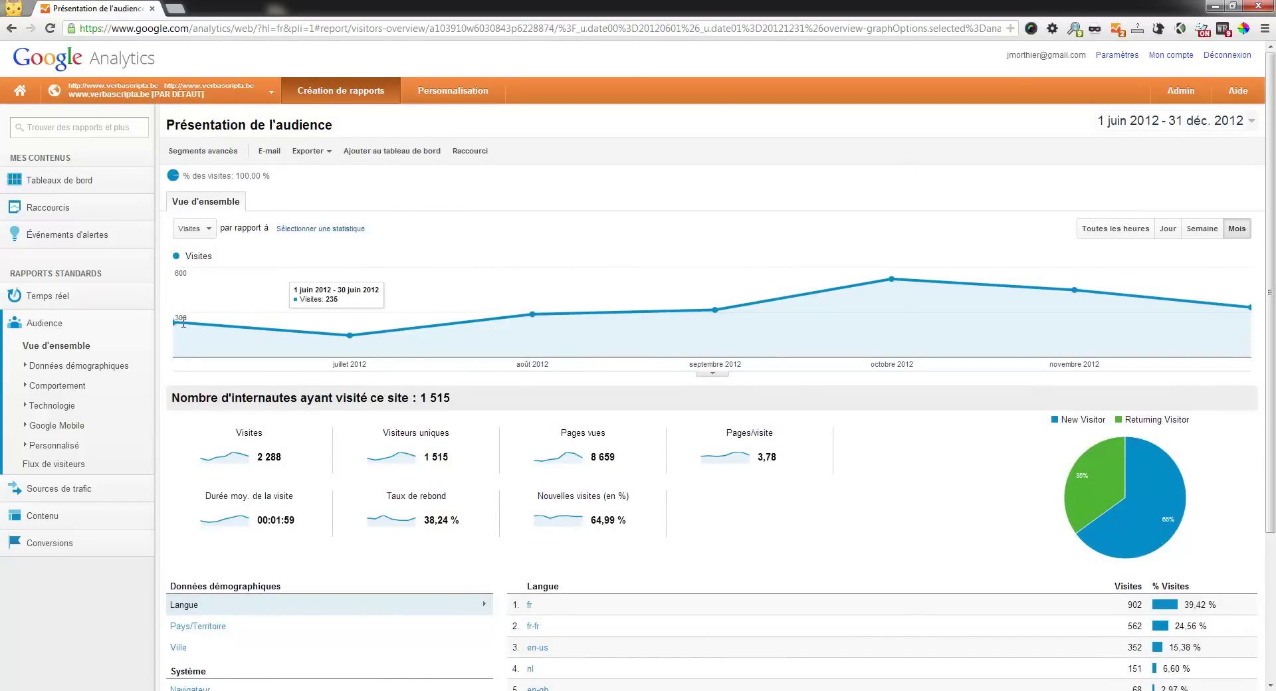
mouse_move(351, 335)
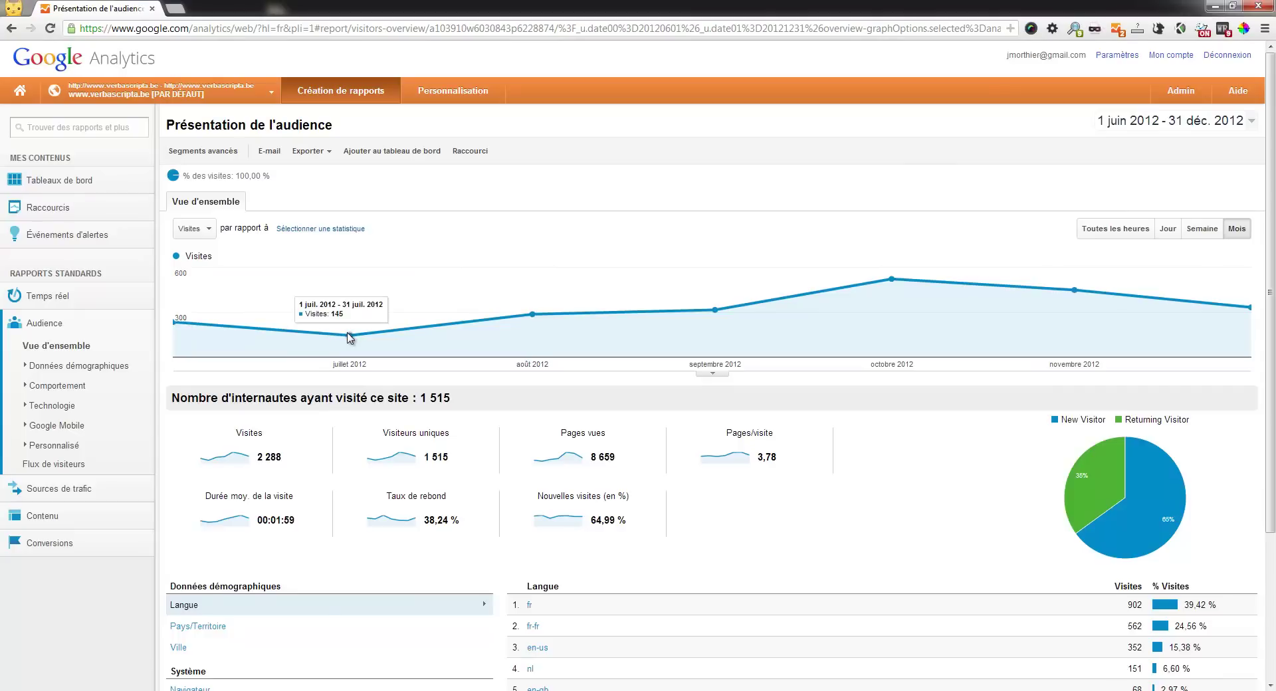
mouse_move(890, 288)
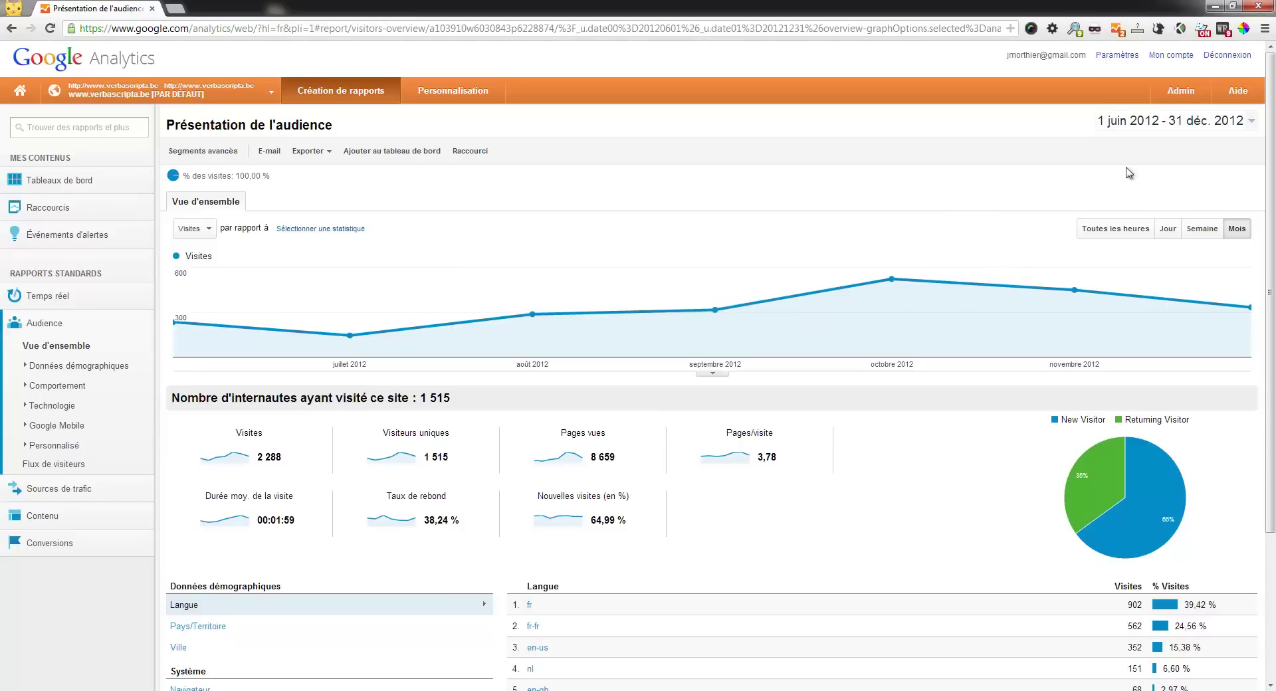
Apply the preset period "La semaine dernière" to the report and display its visits chart by day.
click(1160, 125)
click(1160, 147)
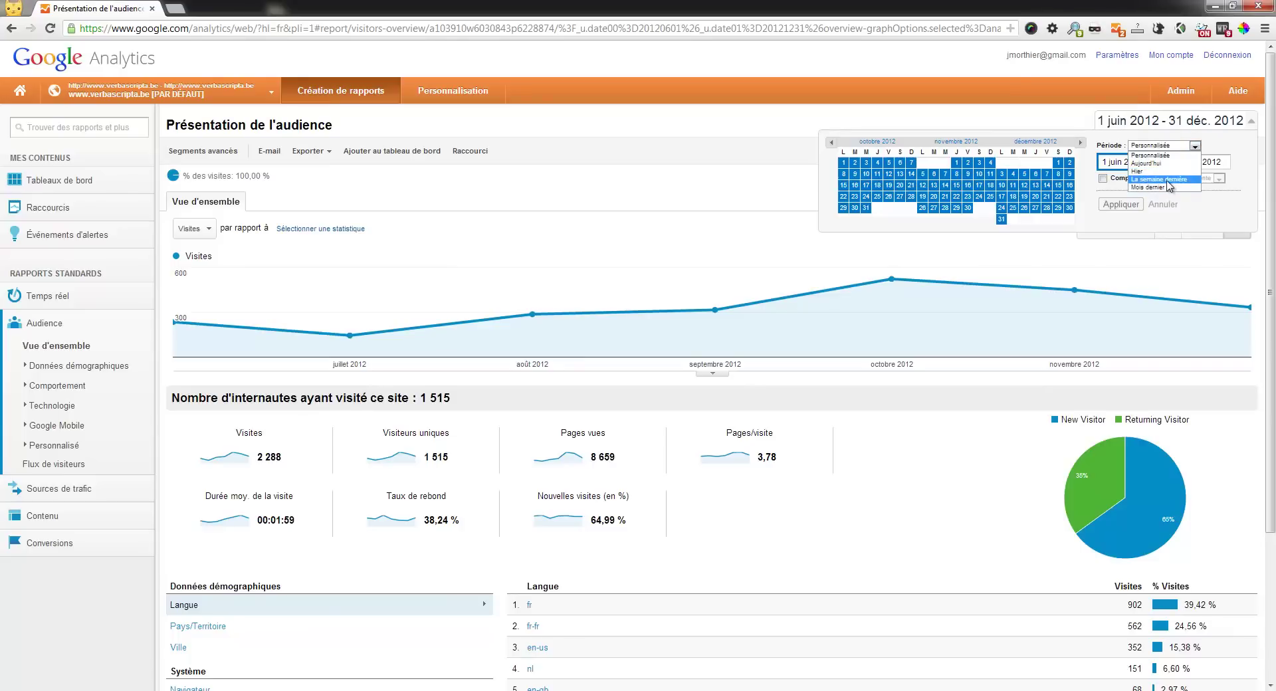
click(1168, 179)
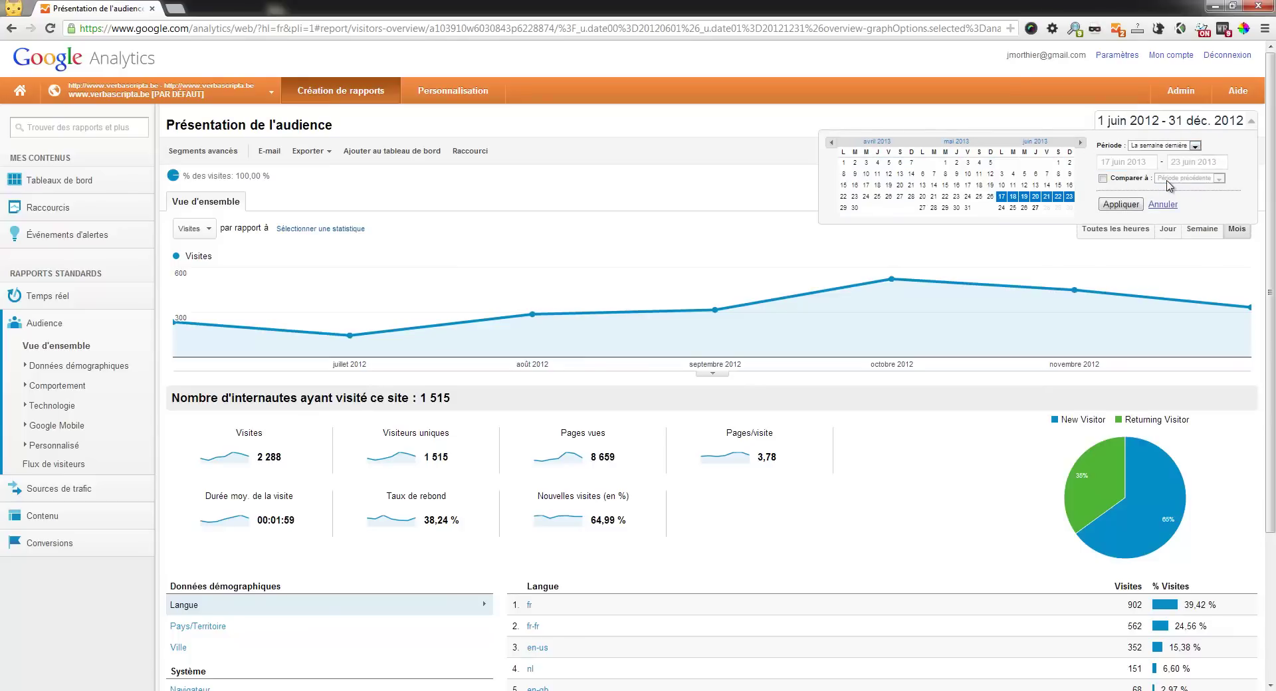
click(1124, 205)
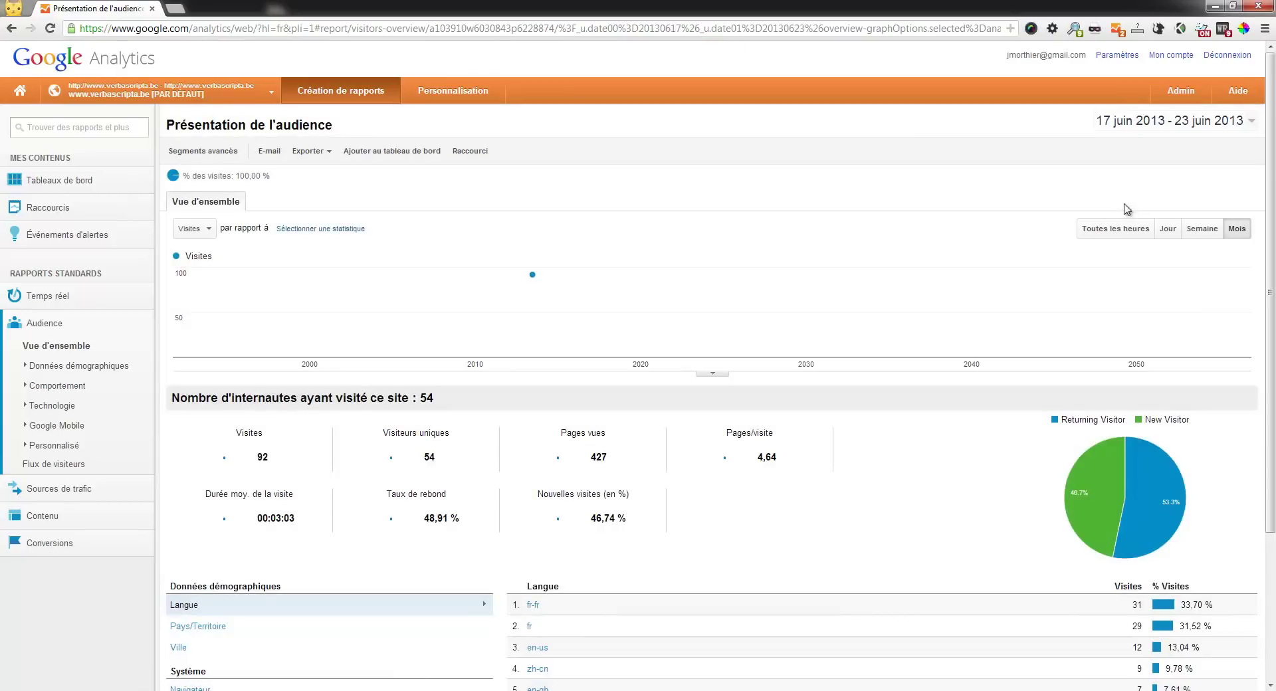
click(1167, 240)
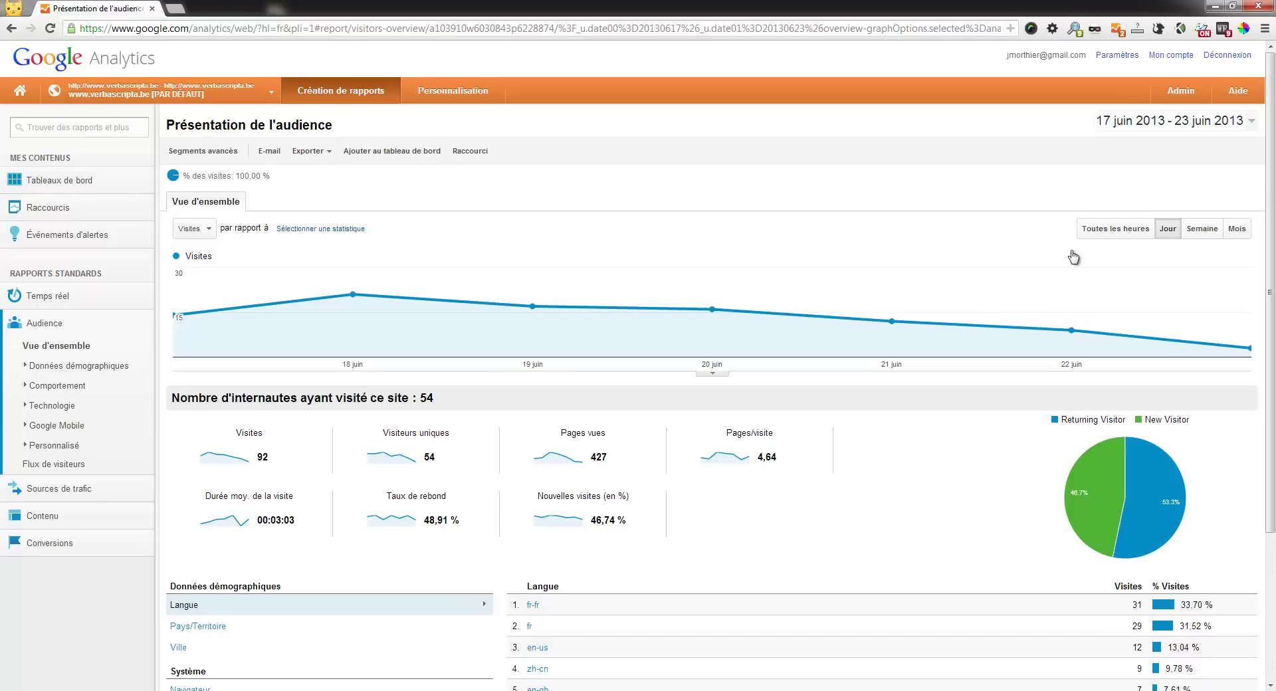
Apply the preset period "Mois dernier" to the audience report.
click(1176, 126)
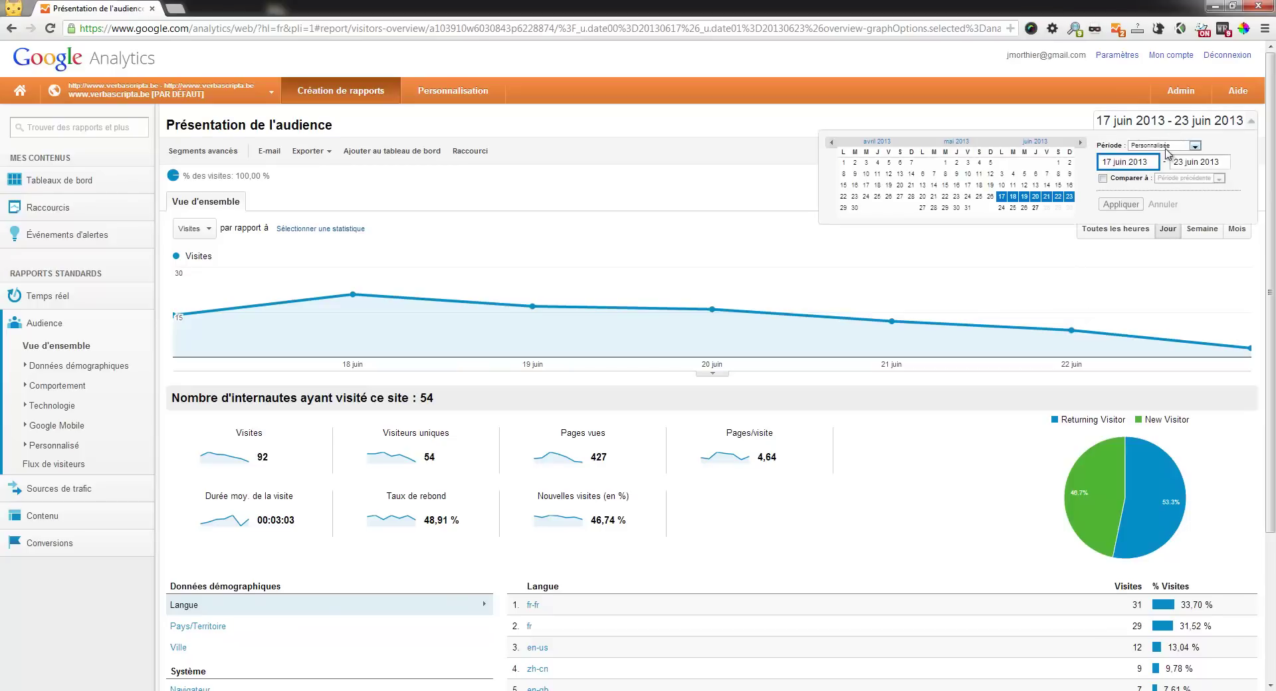
click(1195, 146)
click(1157, 187)
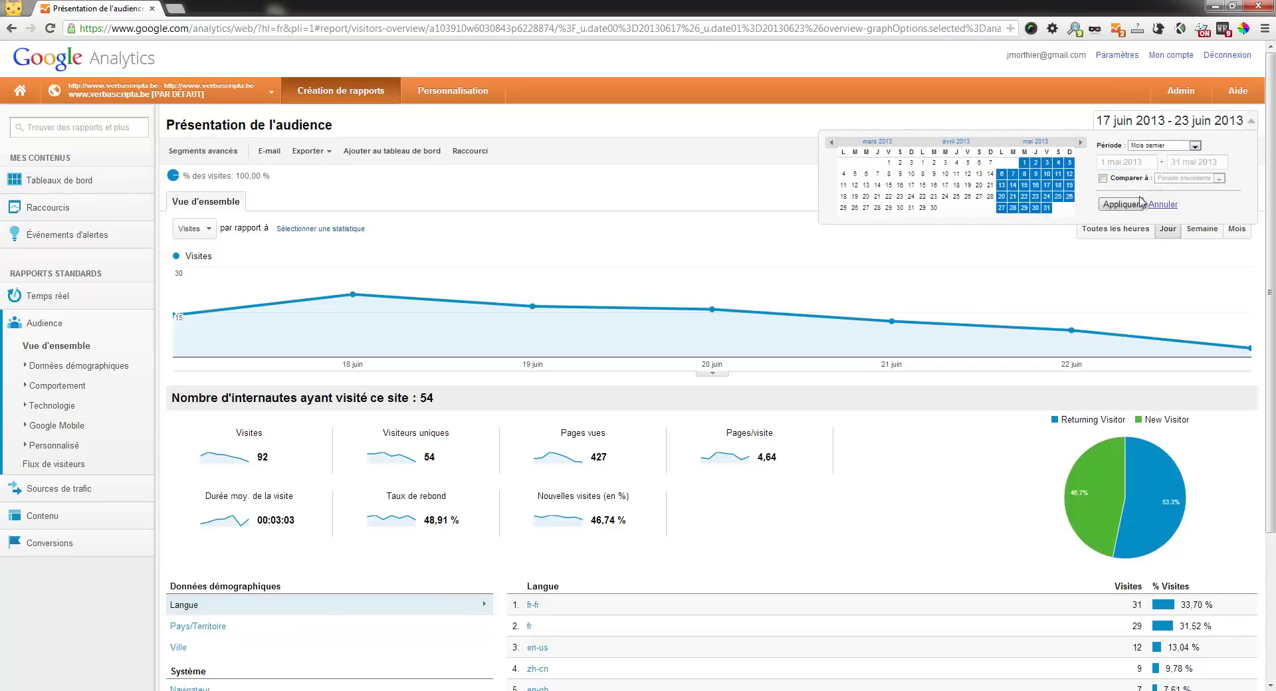
click(1132, 206)
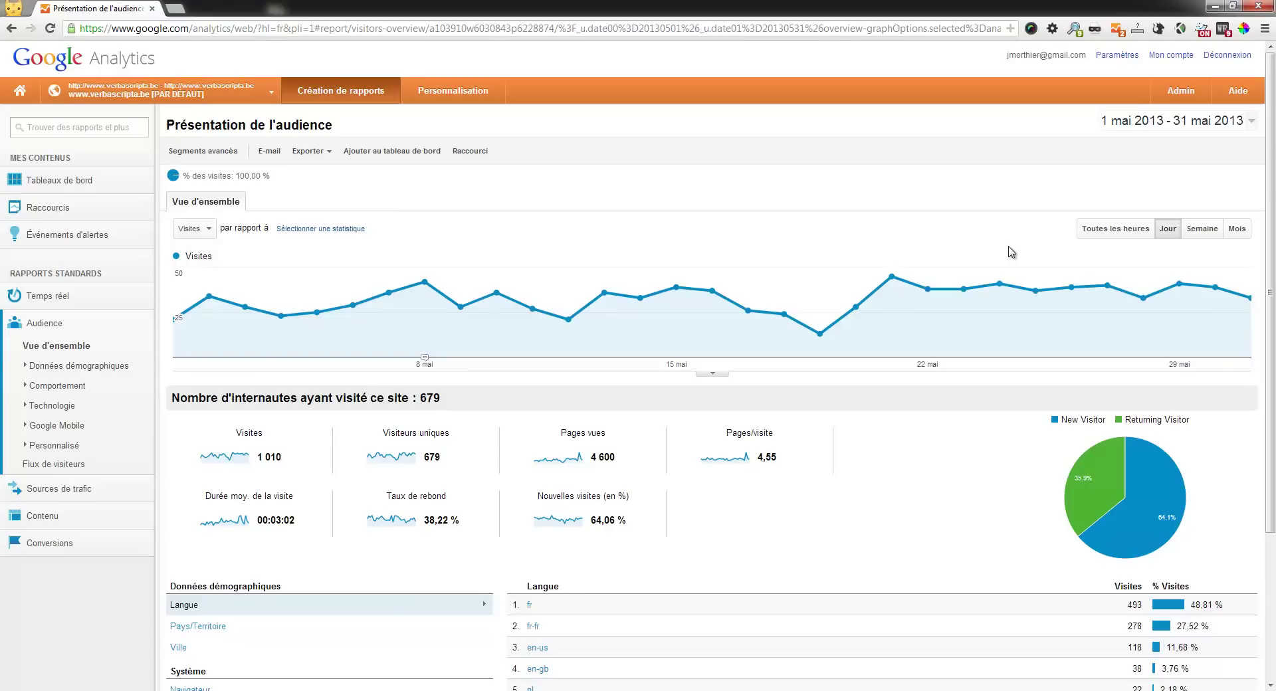
Compare the report's period with a custom comparison range from 1 avr. 2013 to 30 avr. 2013.
click(1140, 132)
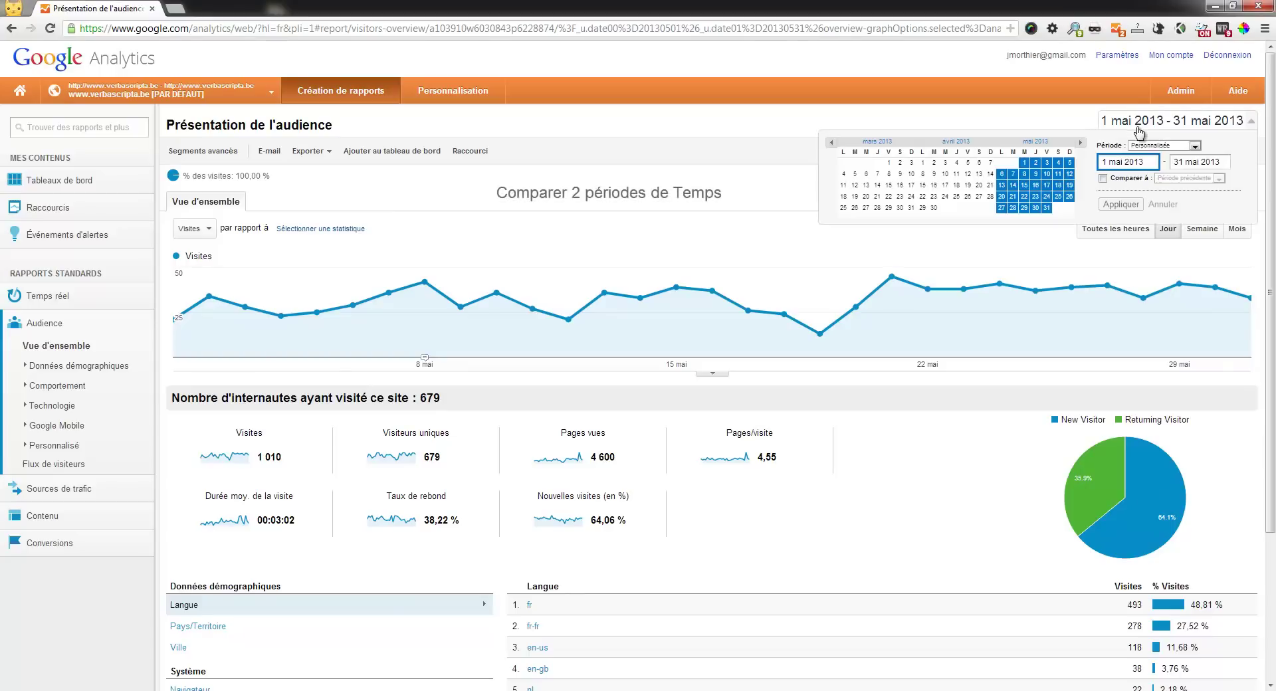
click(1103, 179)
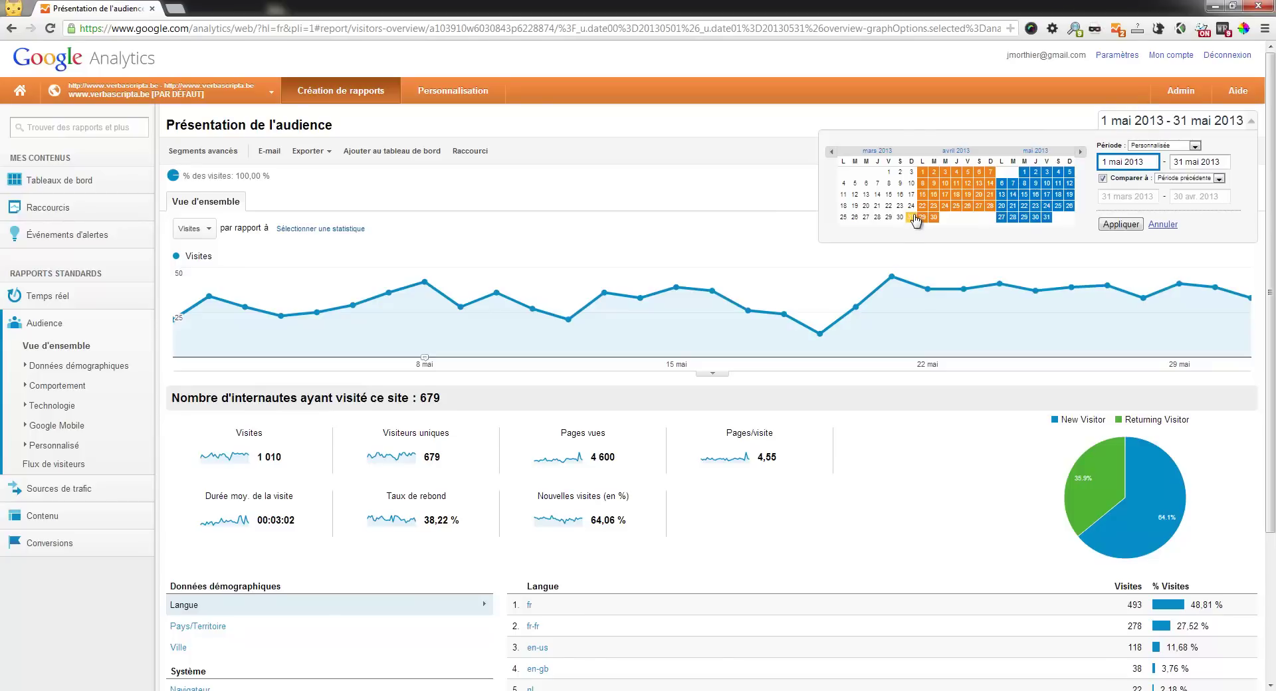
click(1130, 198)
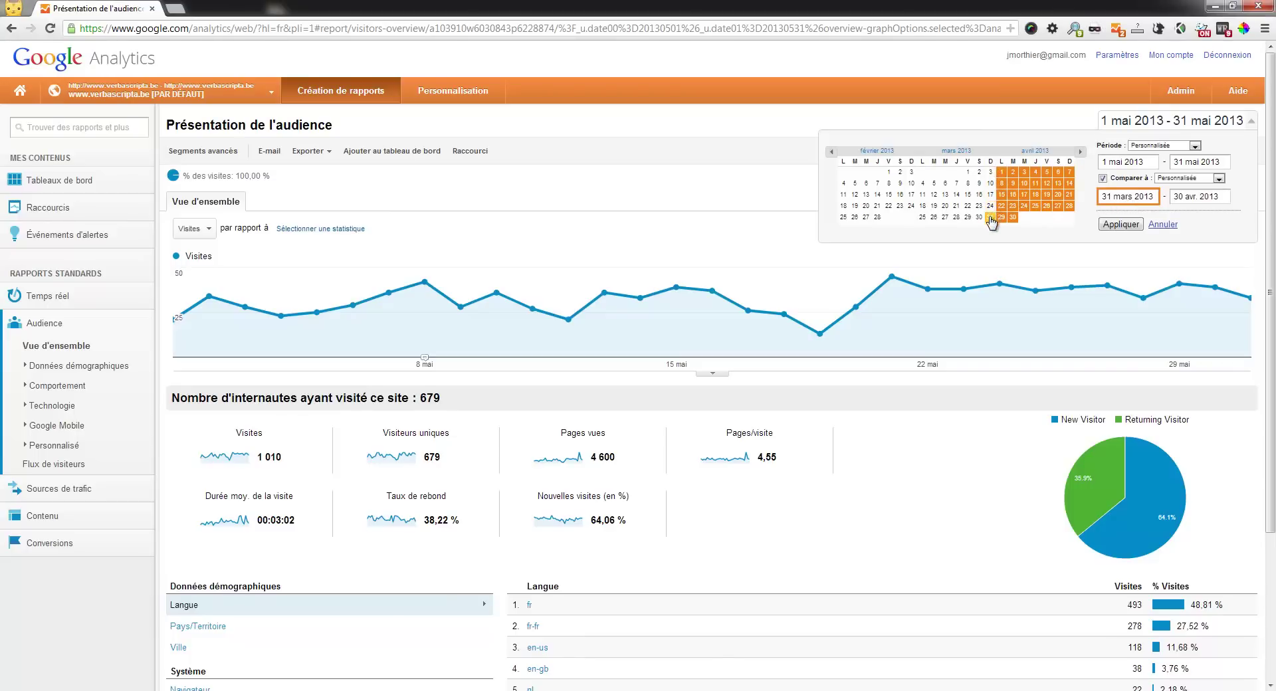
click(1002, 172)
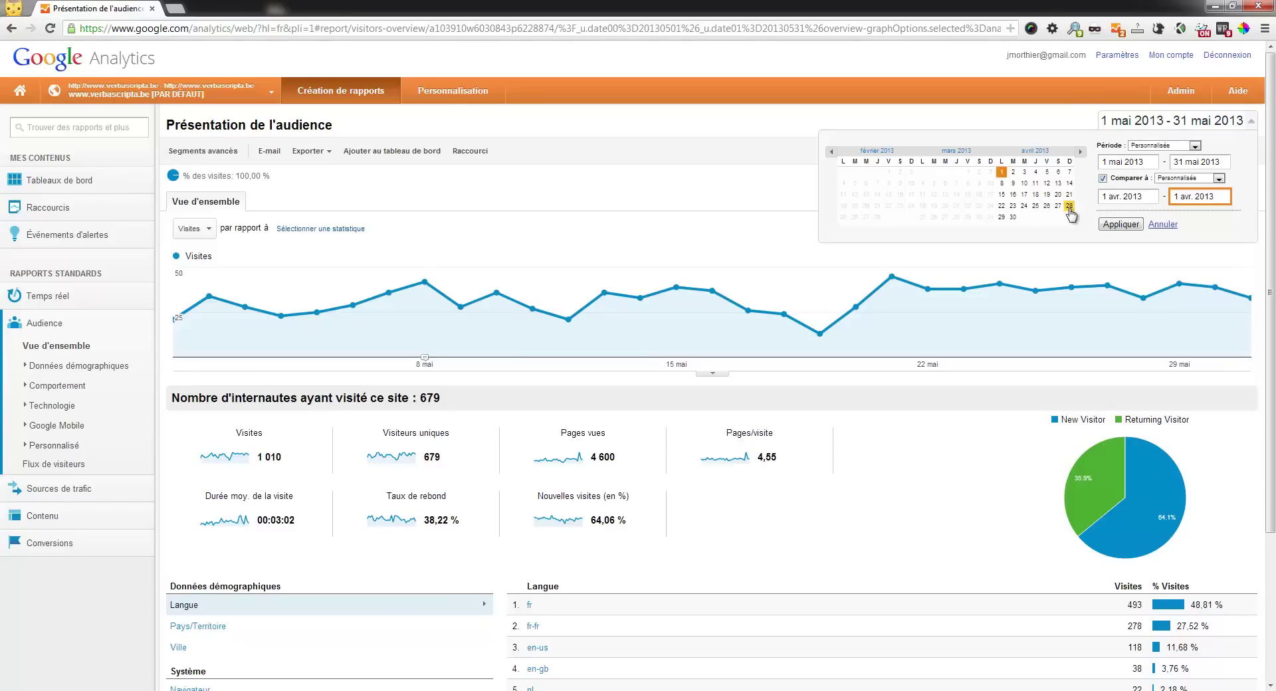
click(1013, 217)
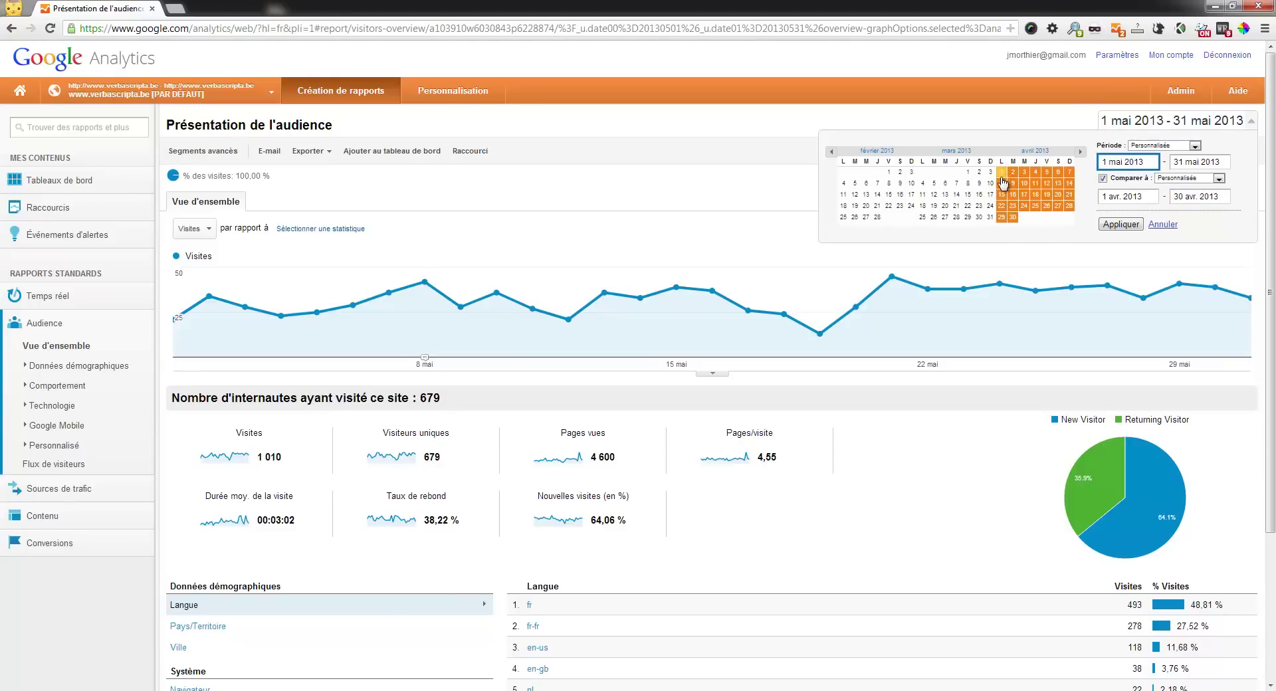
click(1121, 224)
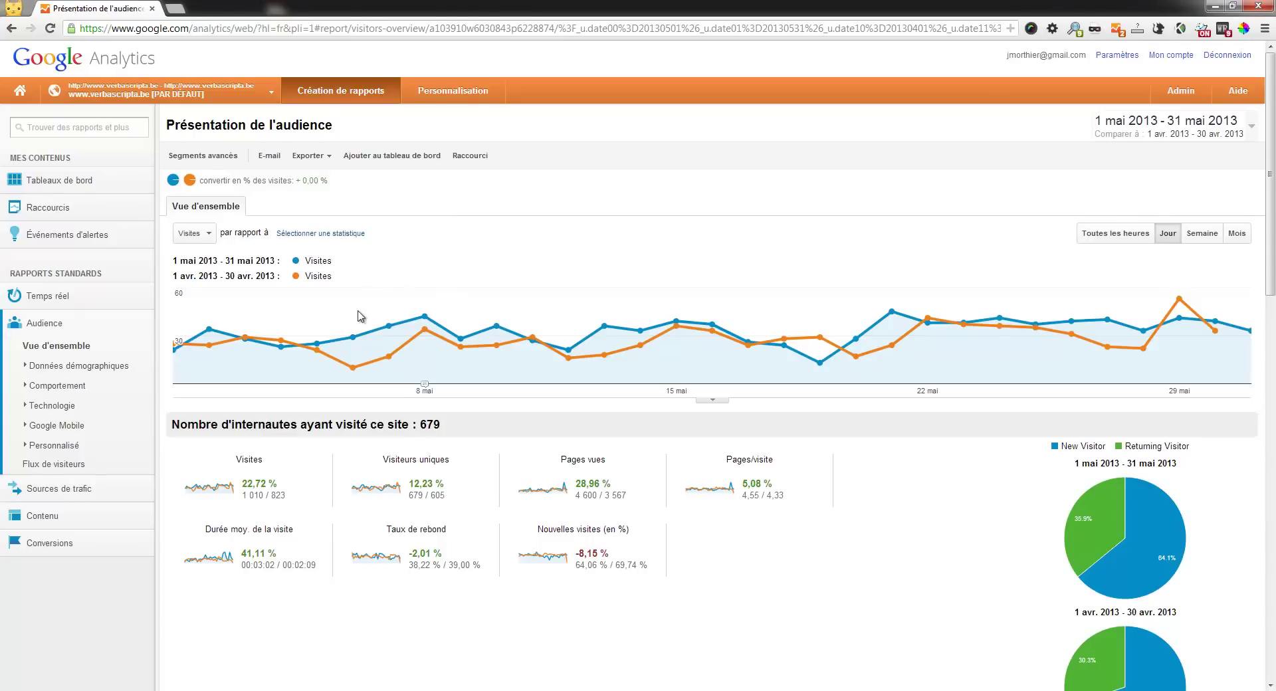
Inspect the compared visits of May and April on the chart, viewing weekly detail (Semaine) and returning to daily detail (Jour).
mouse_move(290, 339)
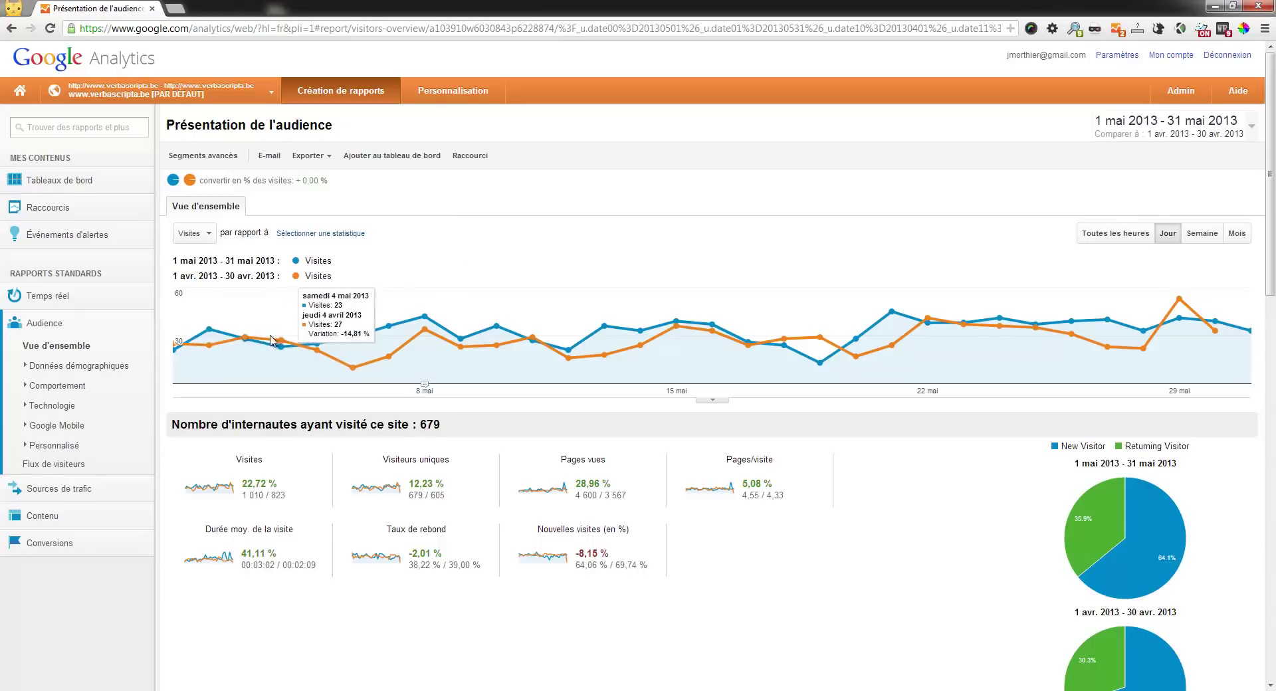
mouse_move(359, 349)
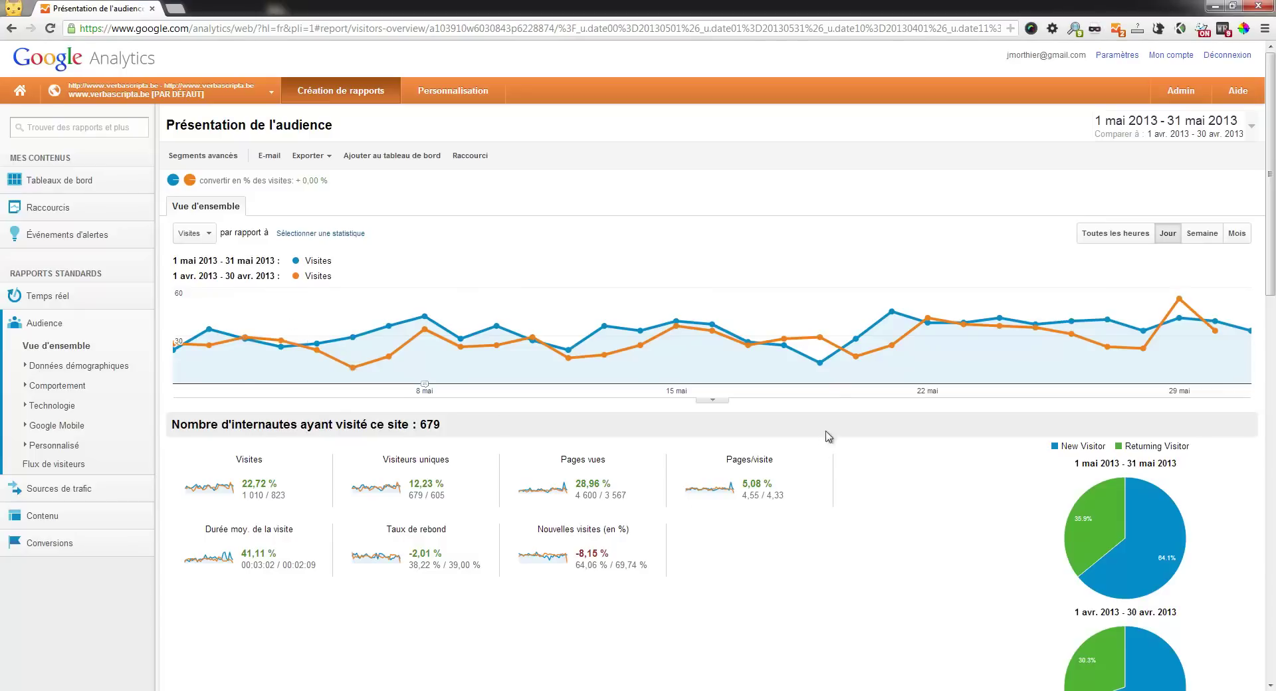
mouse_move(810, 356)
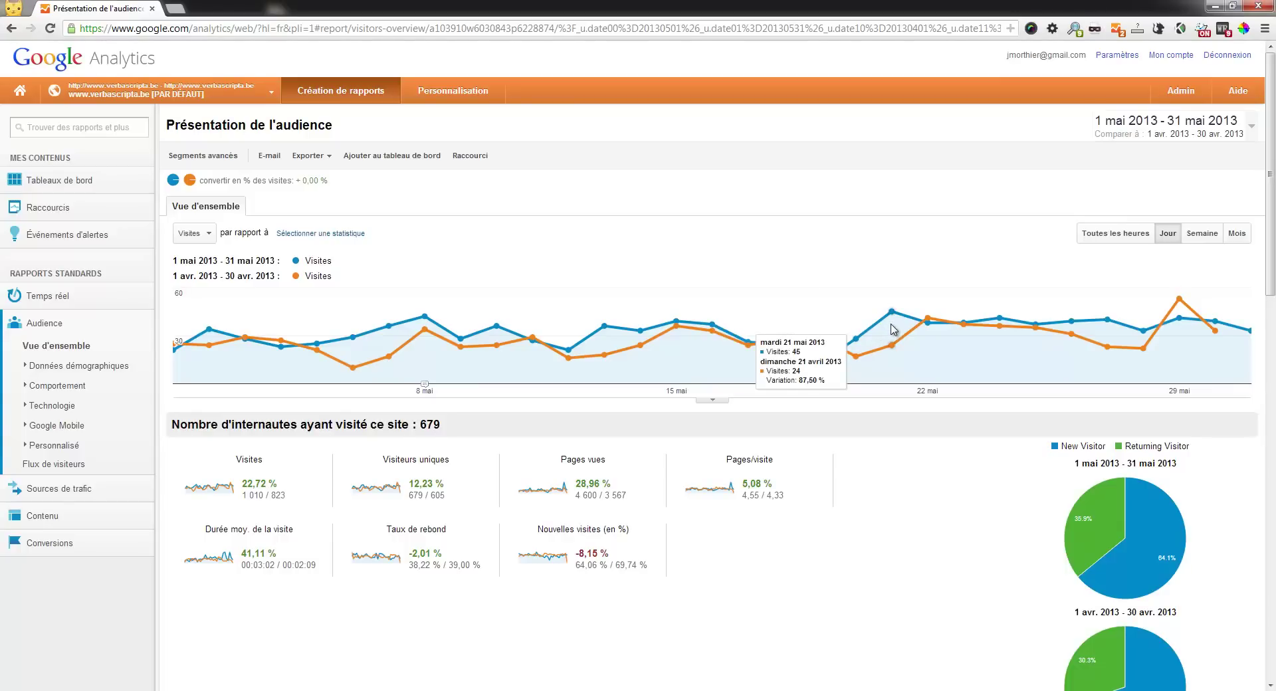
click(1201, 234)
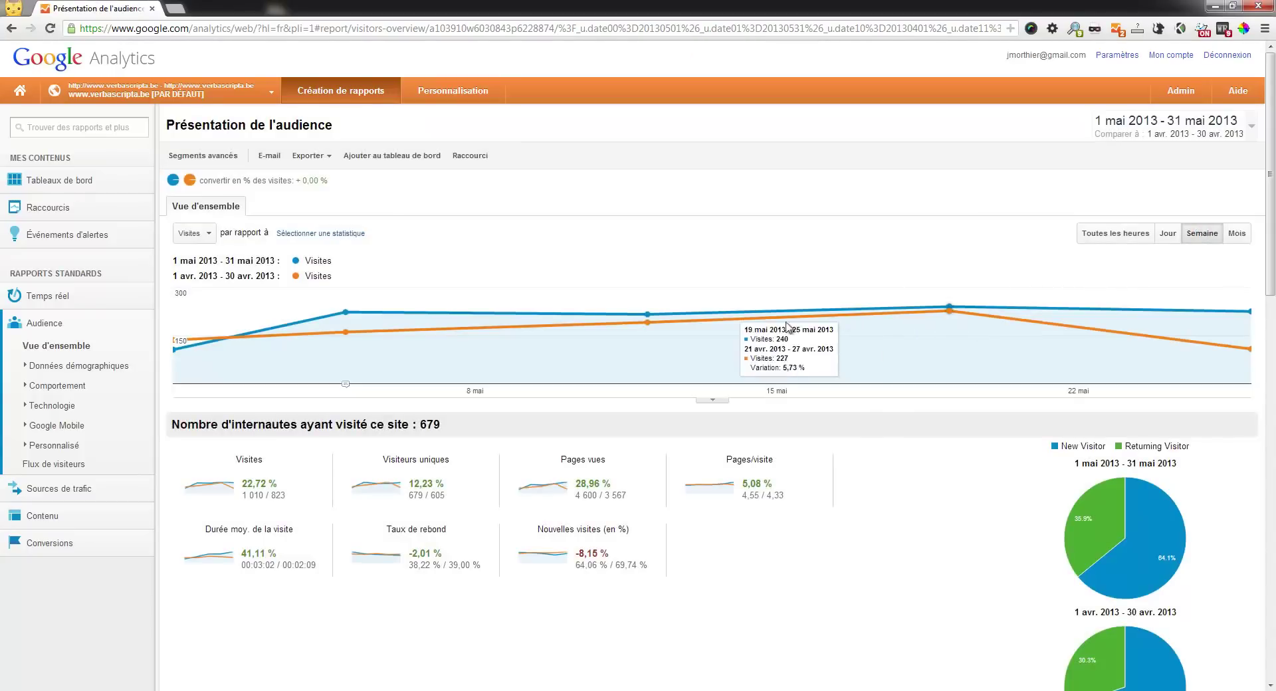
click(1173, 237)
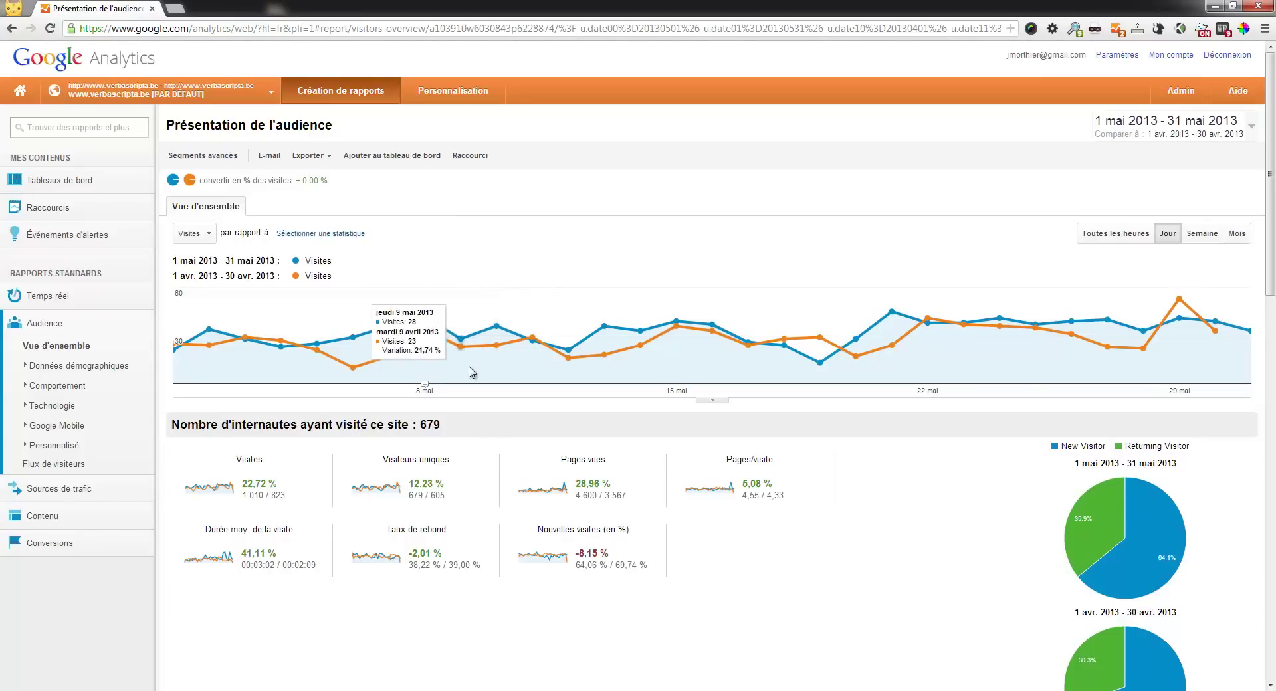
Read the definition of the Visites metric and examine its percentage change and the visit totals of both periods.
mouse_move(253, 462)
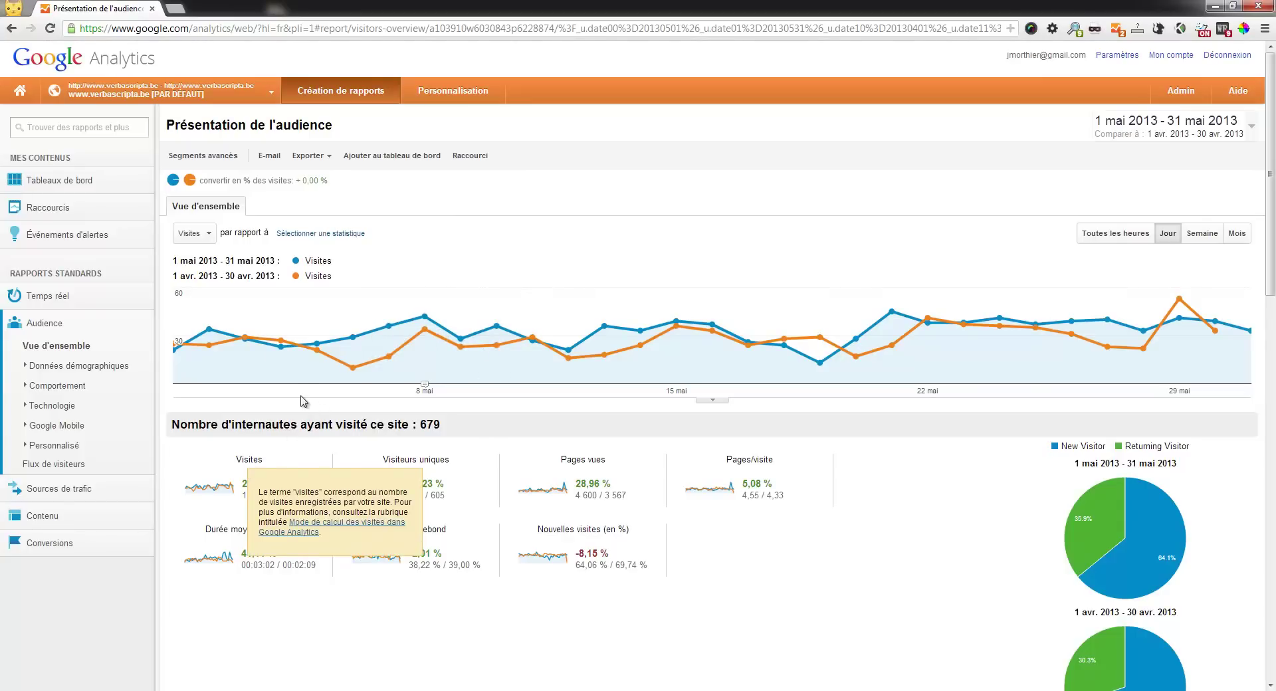
scroll(278, 399, down, 1)
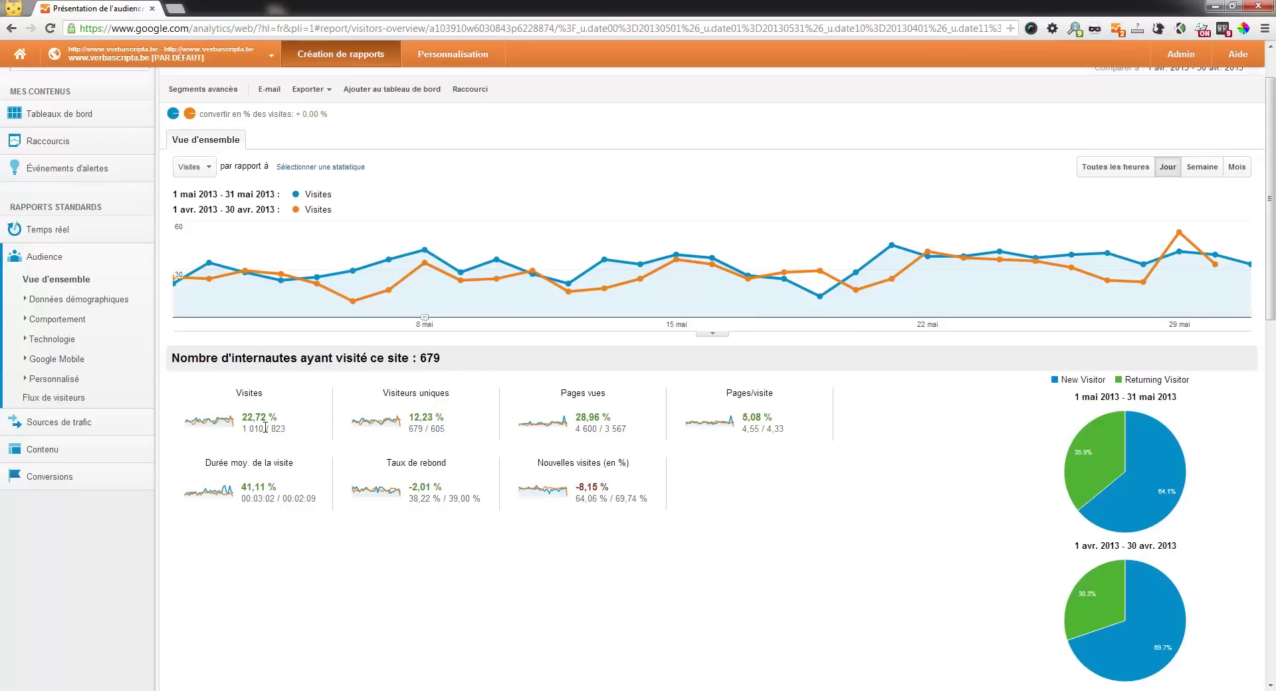
drag(290, 432, 243, 429)
double_click(278, 432)
drag(274, 419, 242, 417)
click(295, 432)
scroll(347, 414, up, 1)
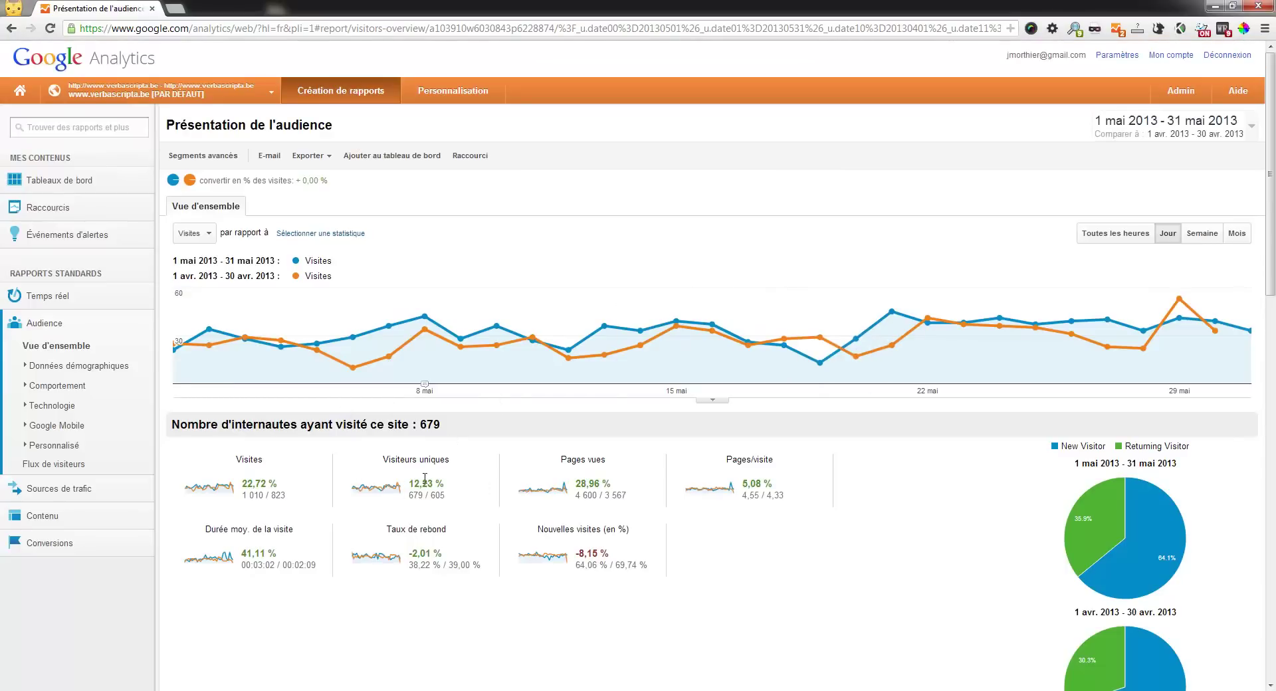
Remove the comparison period from the report and apply the change, keeping only 1 mai 2013 - 31 mai 2013.
click(1164, 141)
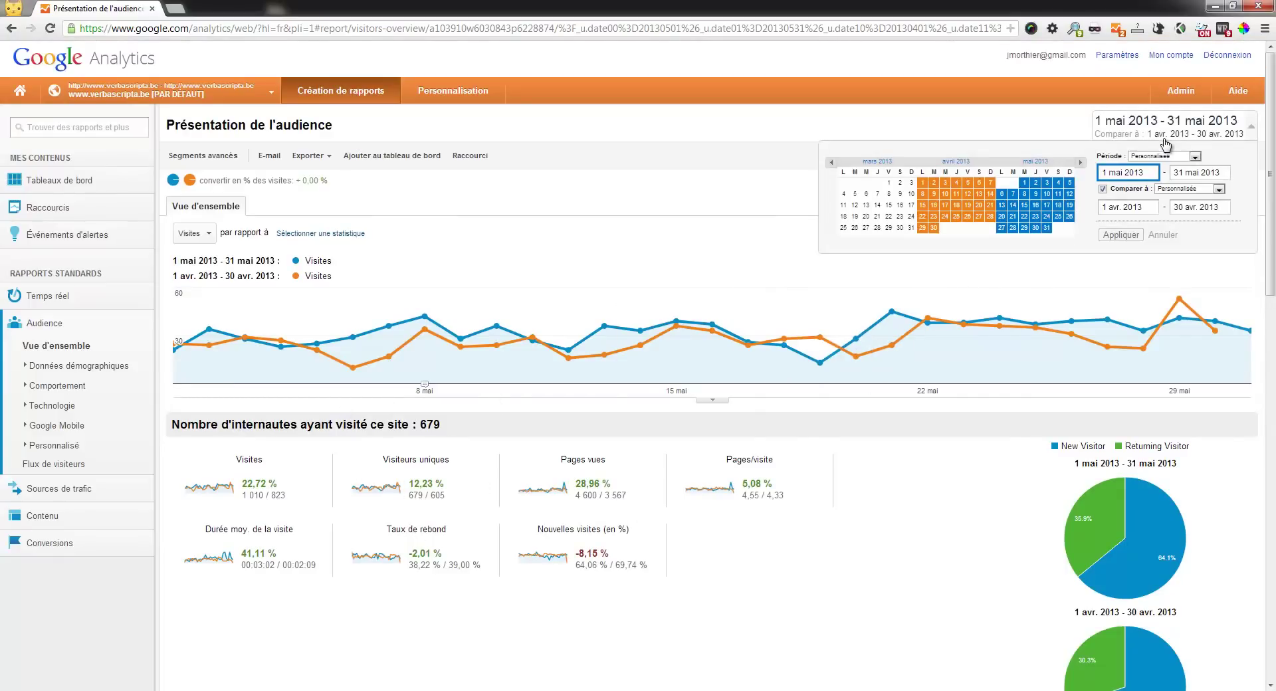
click(1104, 190)
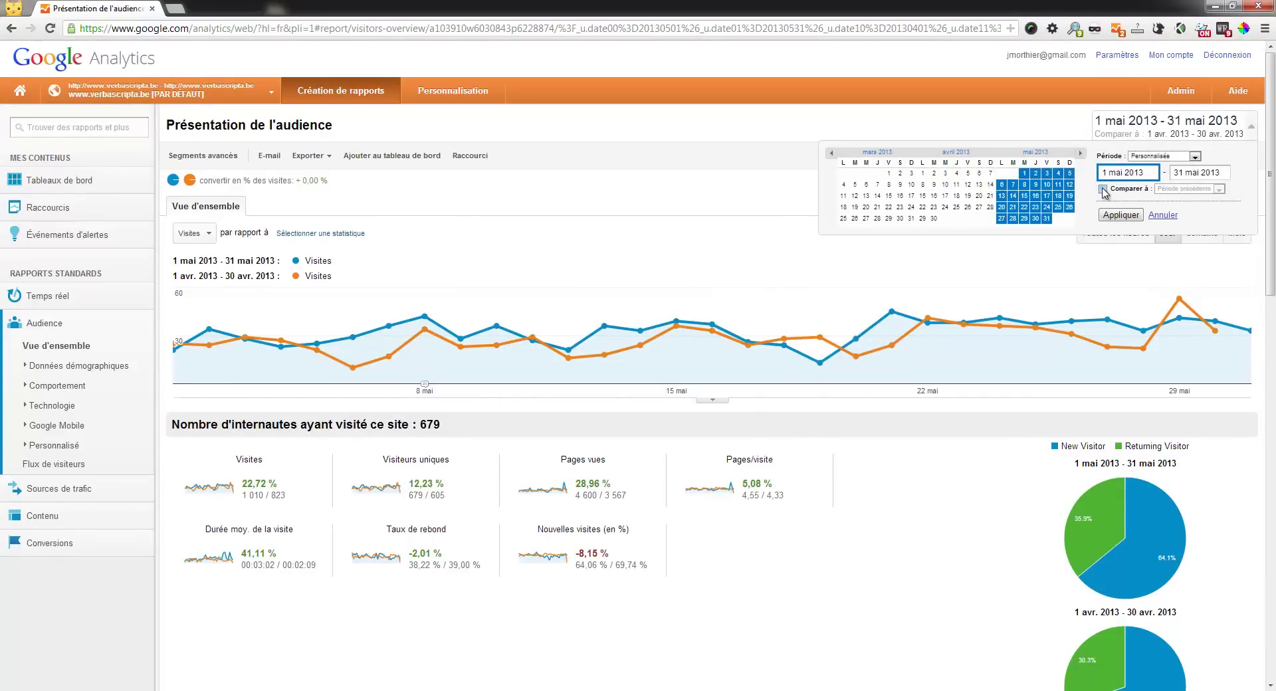
click(1121, 235)
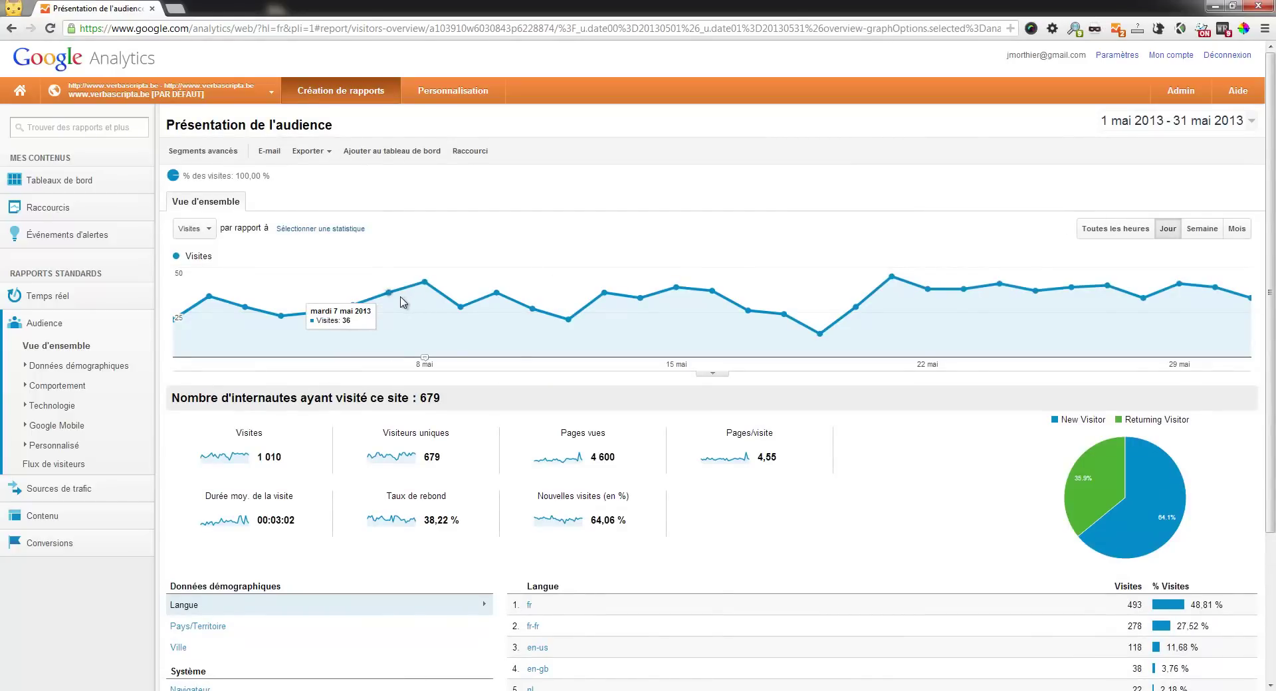
scroll(403, 302, down, 1)
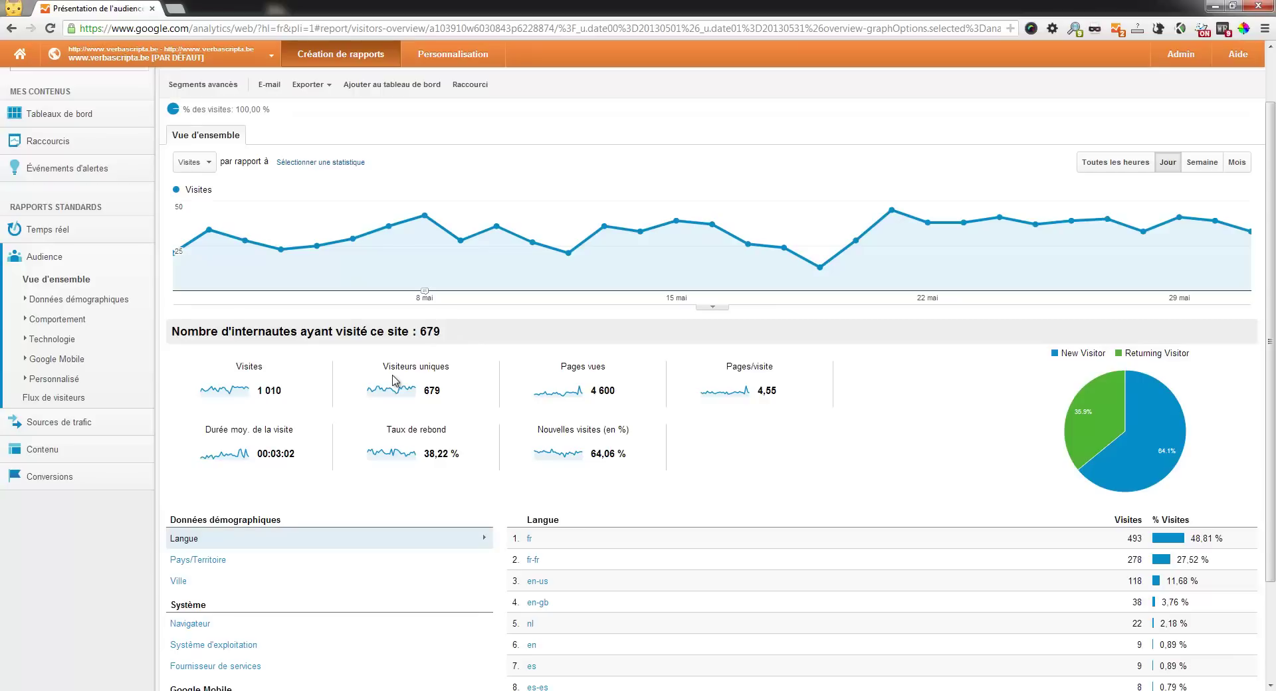
Open web-marketing-tuto.com in a new browser tab.
click(173, 10)
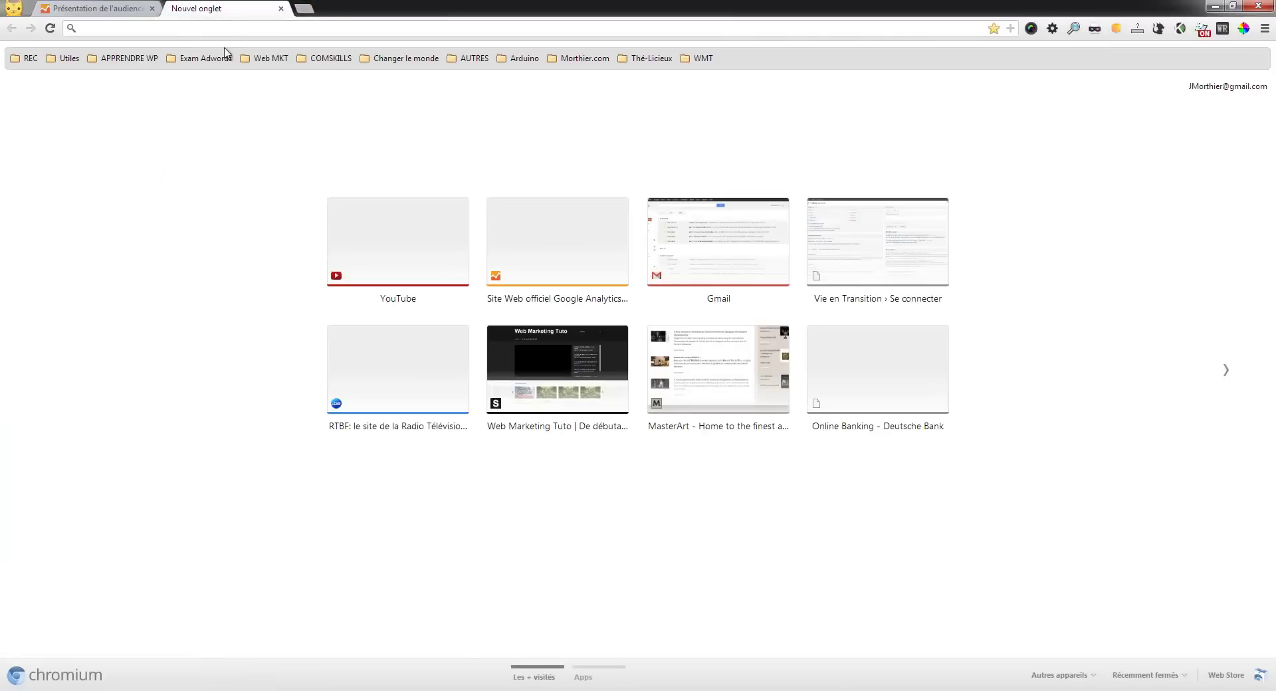
text(web-marketing-tuto.com)
key(Return)
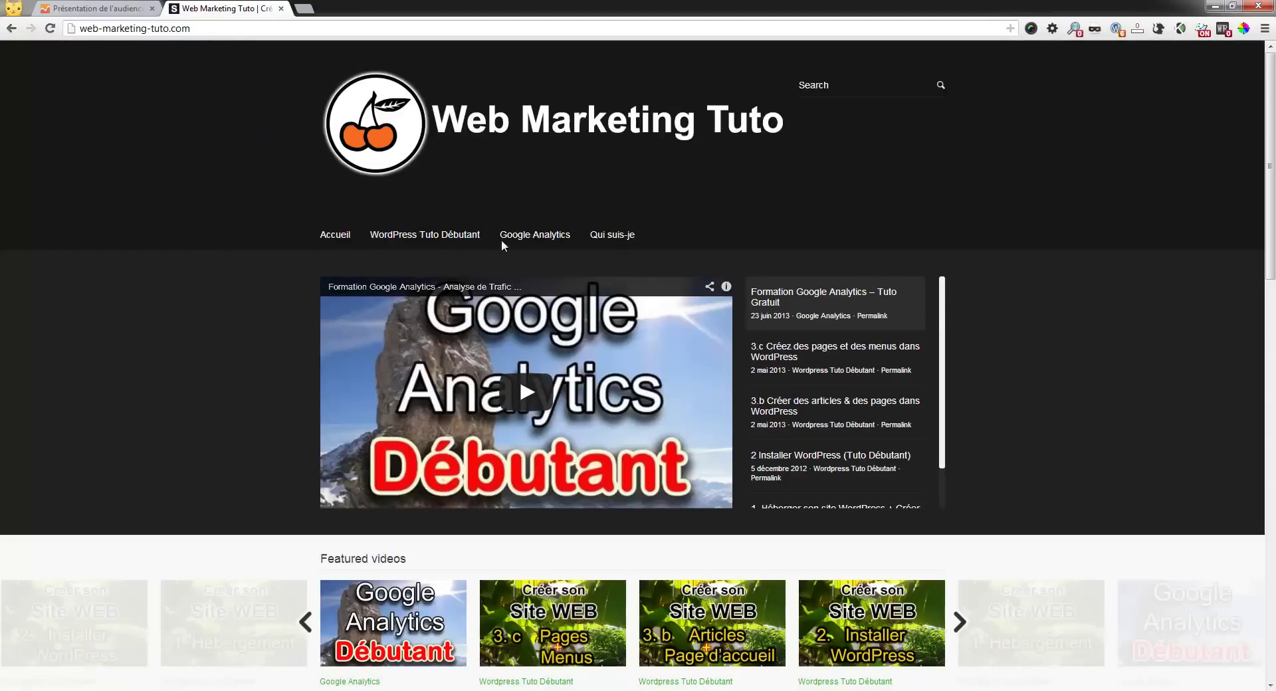
Visit the site's WordPress Tuto Débutant, Google Analytics and Accueil pages, and return to the audience report.
click(430, 238)
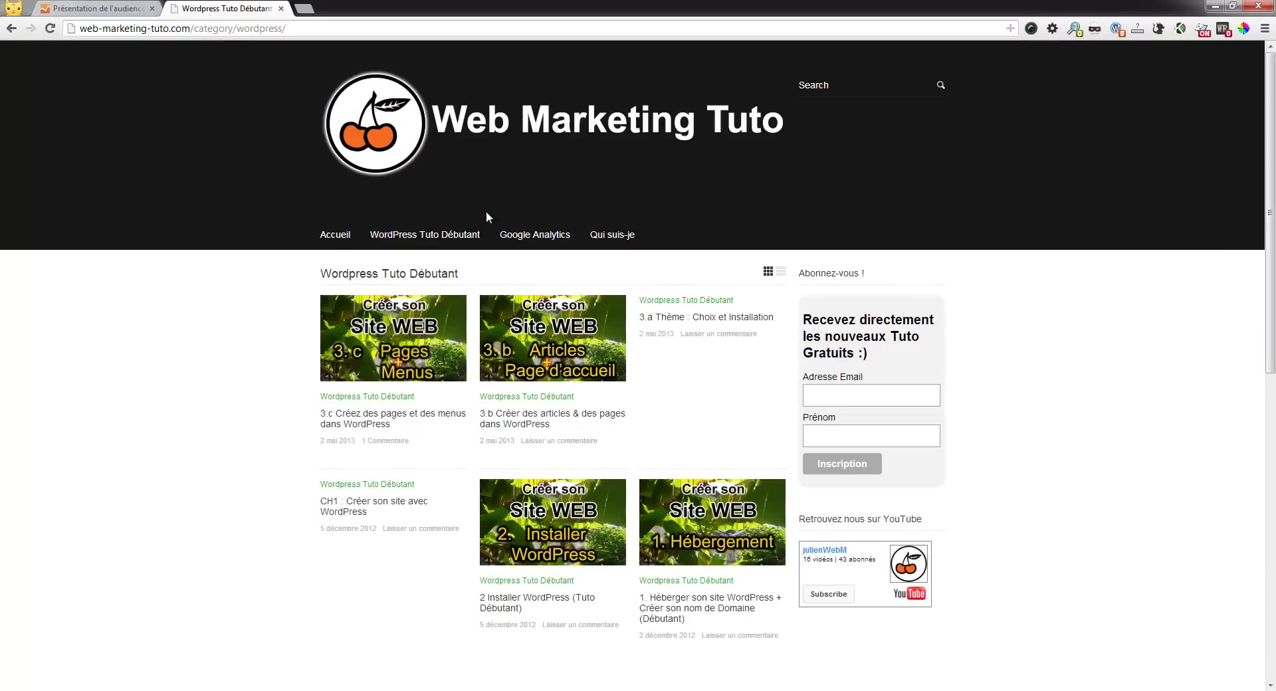
click(515, 238)
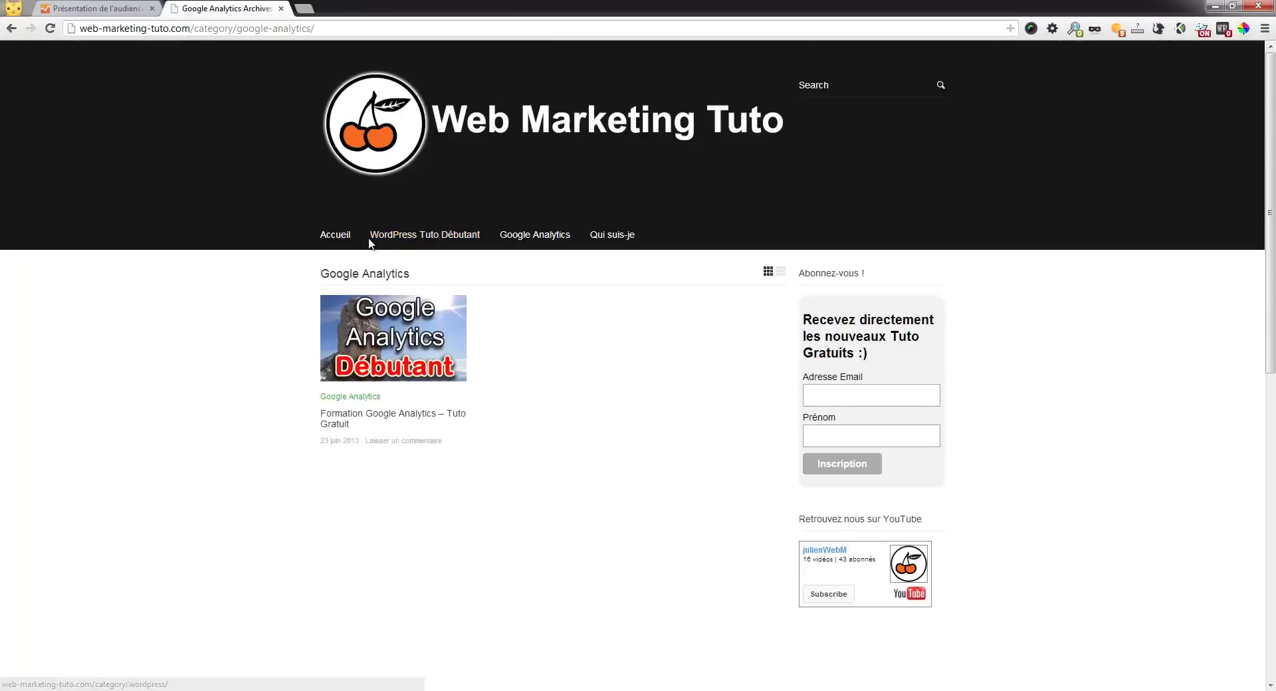
click(348, 239)
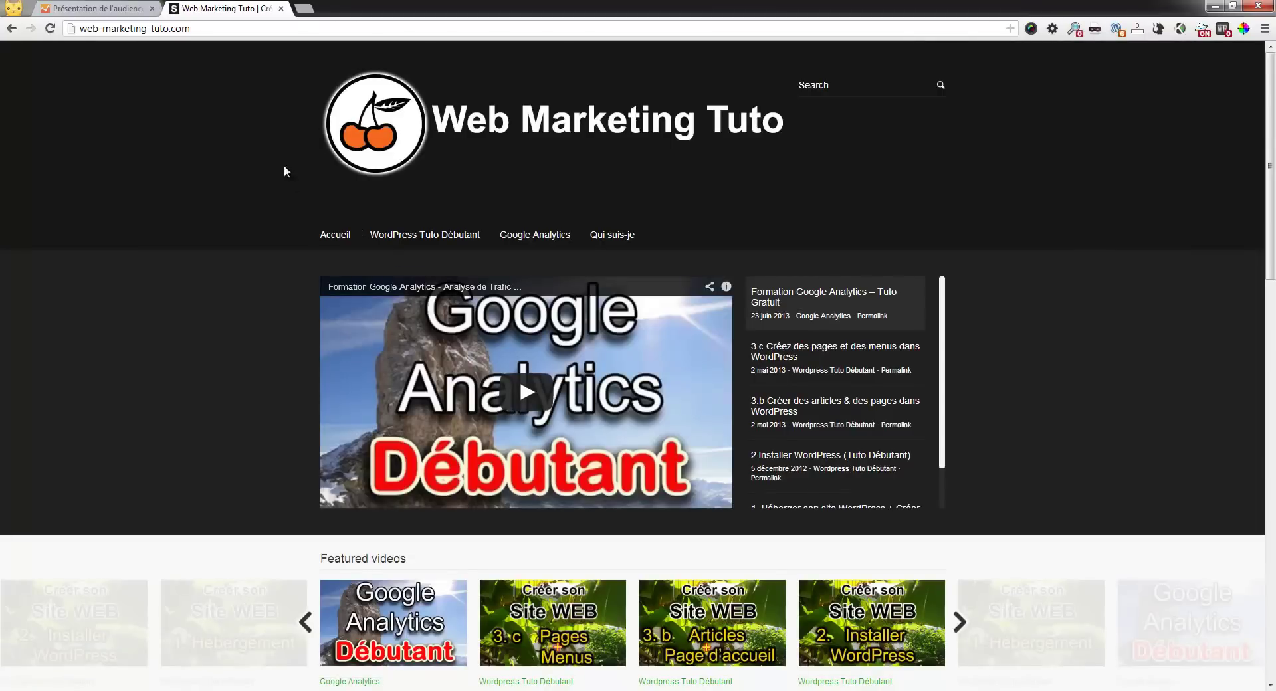
click(116, 10)
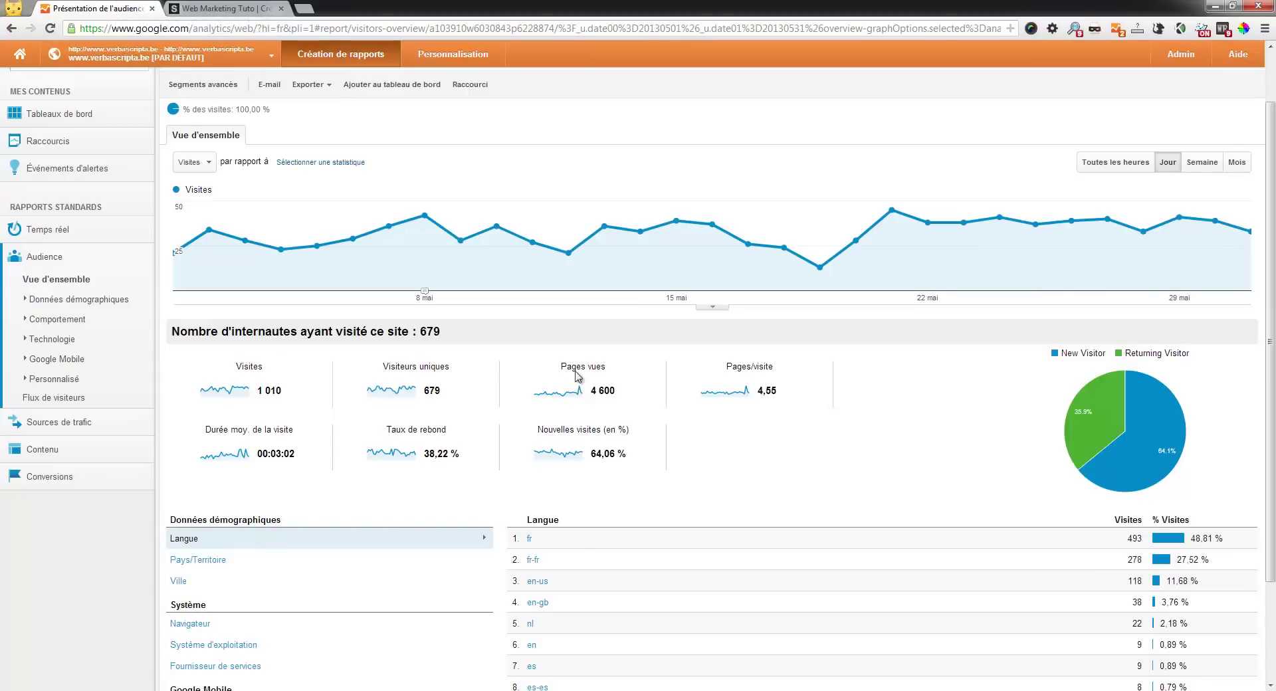
Switch to the Google Analytics training presentation in PowerPoint, display slide 9 and maximize the window.
click(389, 647)
click(128, 400)
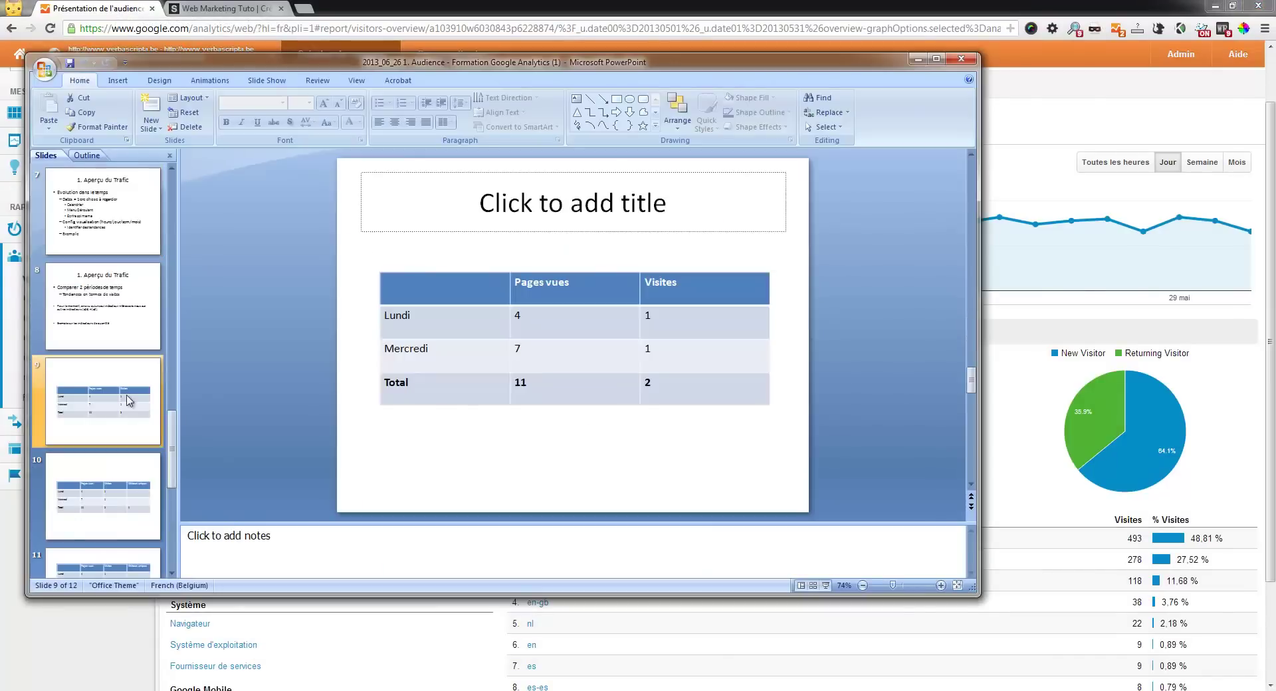
double_click(549, 66)
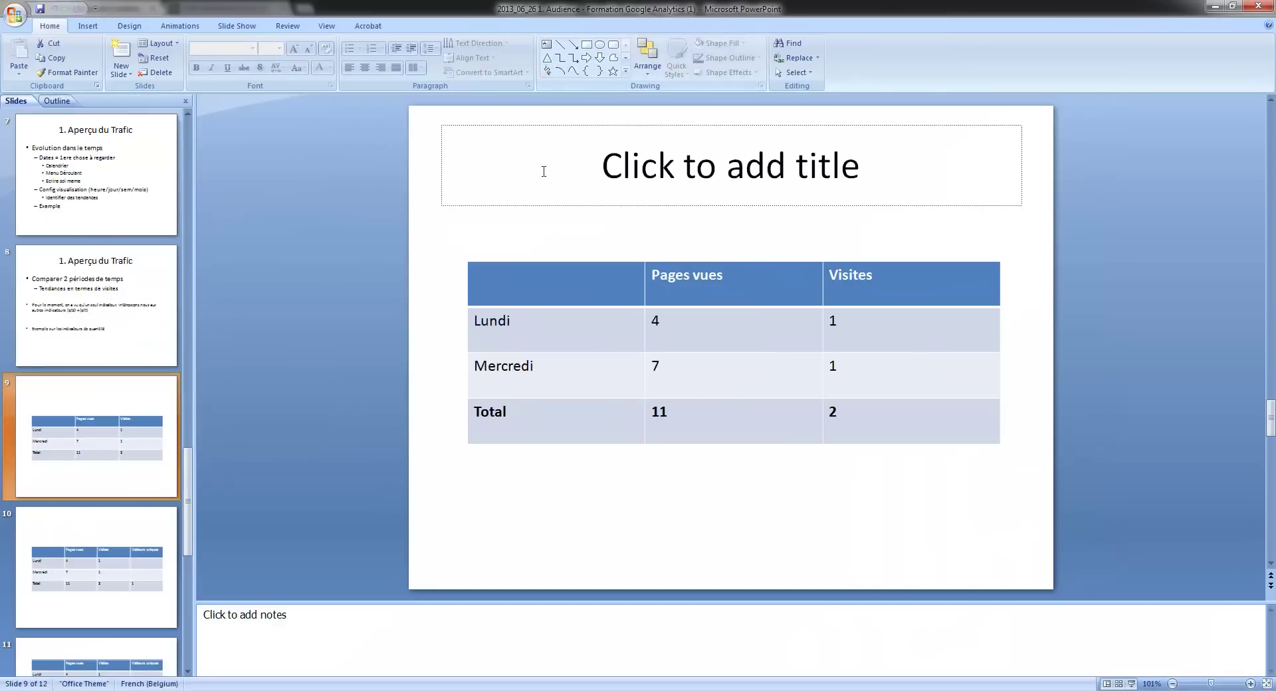
Highlight the visits and page views of Lundi and Mercredi in the slide's table.
drag(846, 323, 654, 320)
click(672, 322)
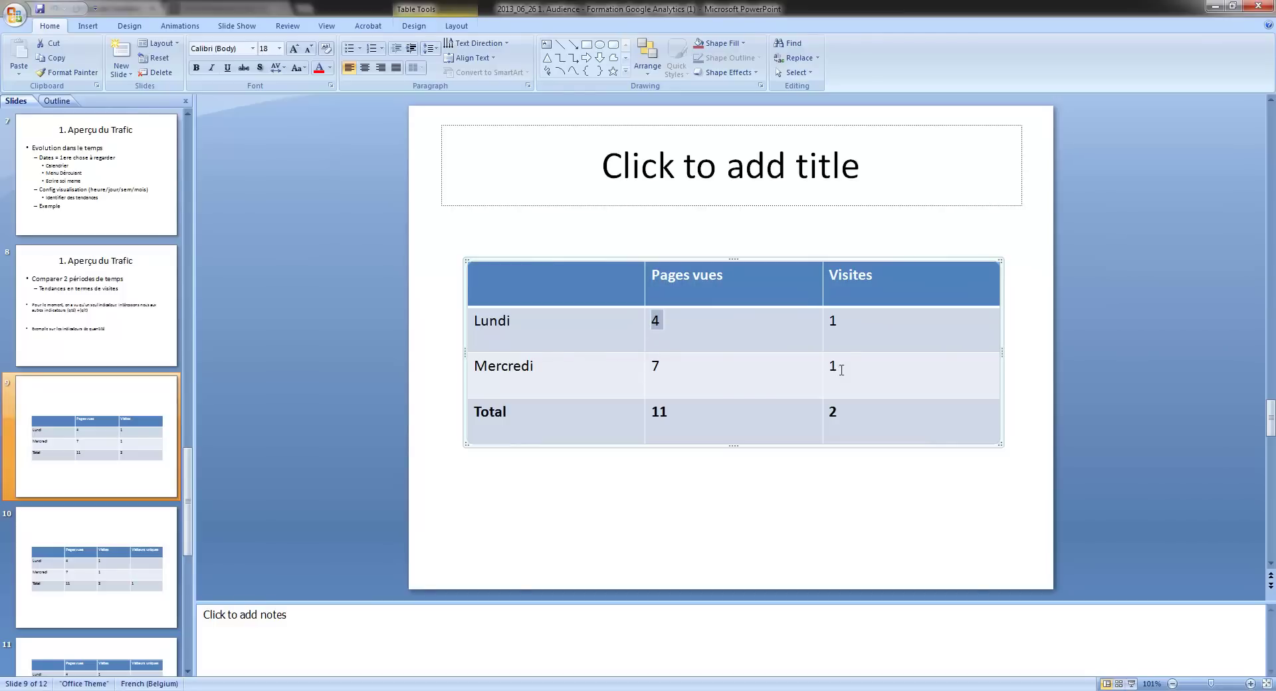
drag(841, 369, 832, 366)
drag(667, 364, 654, 366)
Switch back to Google Analytics and inspect the Returning Visitor and New Visitor shares in the pie chart.
key(alt+Tab)
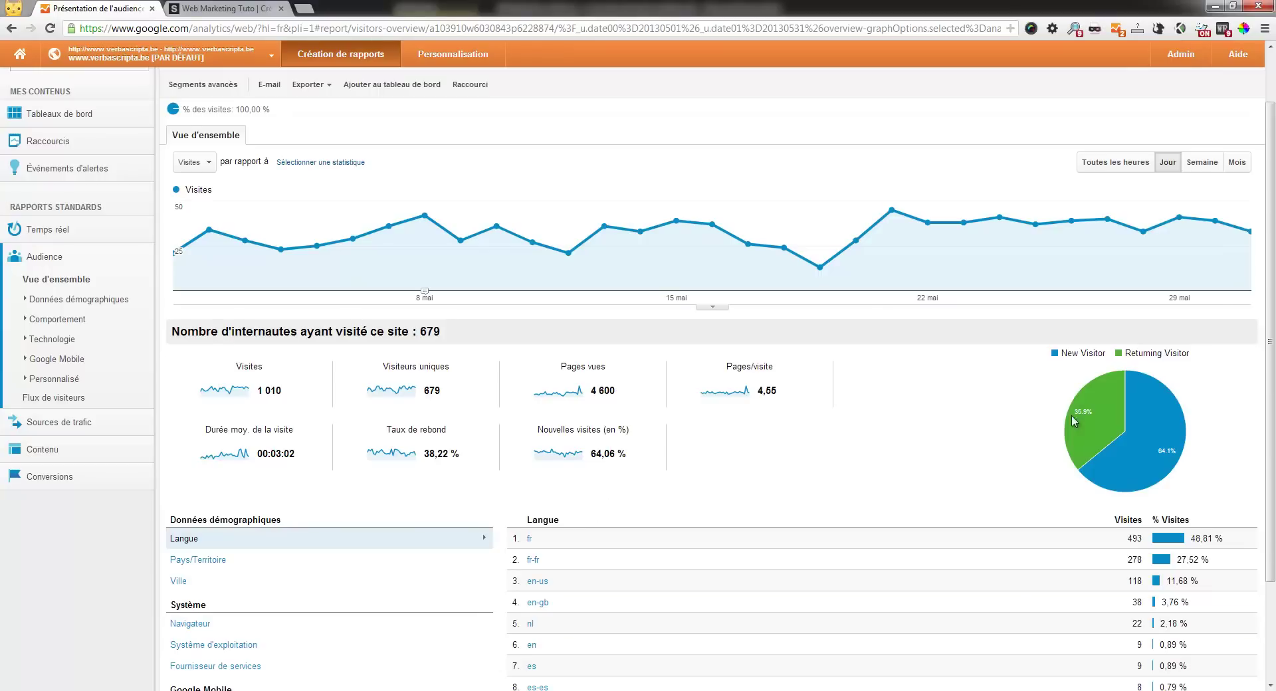
mouse_move(1119, 416)
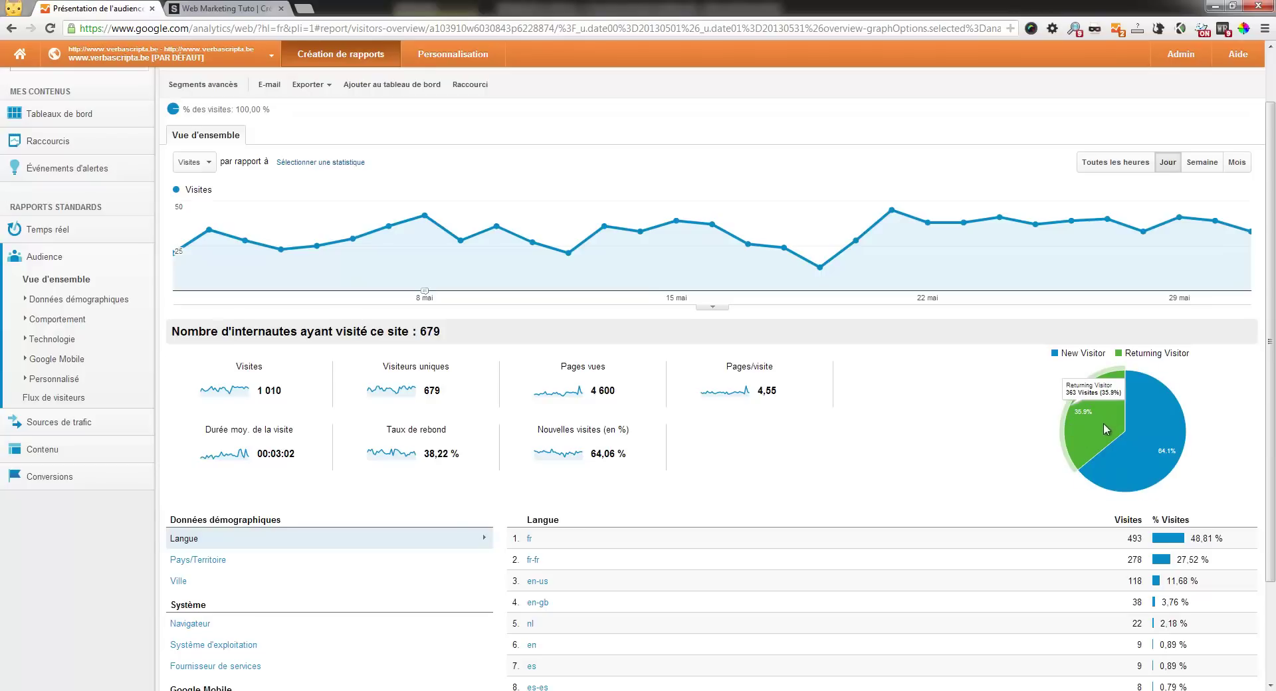
mouse_move(1170, 432)
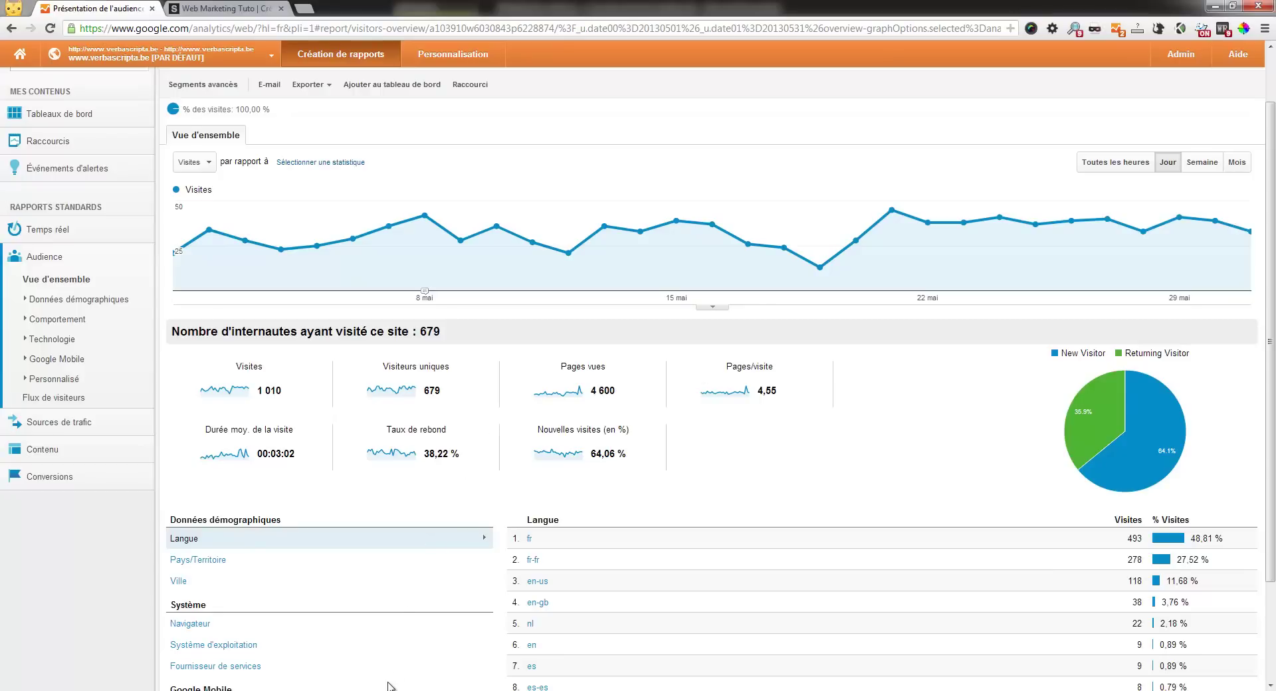
Switch to the PowerPoint presentation, display slide 10 and highlight the total of Visiteurs uniques in its table.
mouse_move(390, 690)
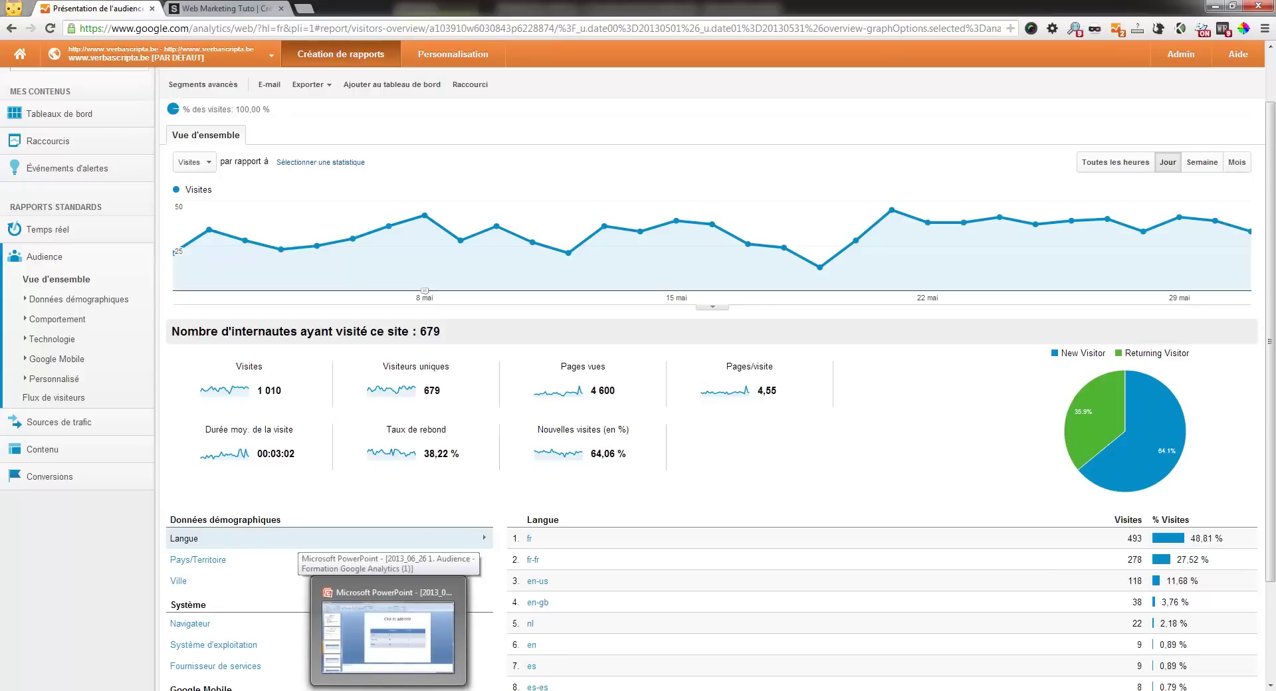
click(374, 594)
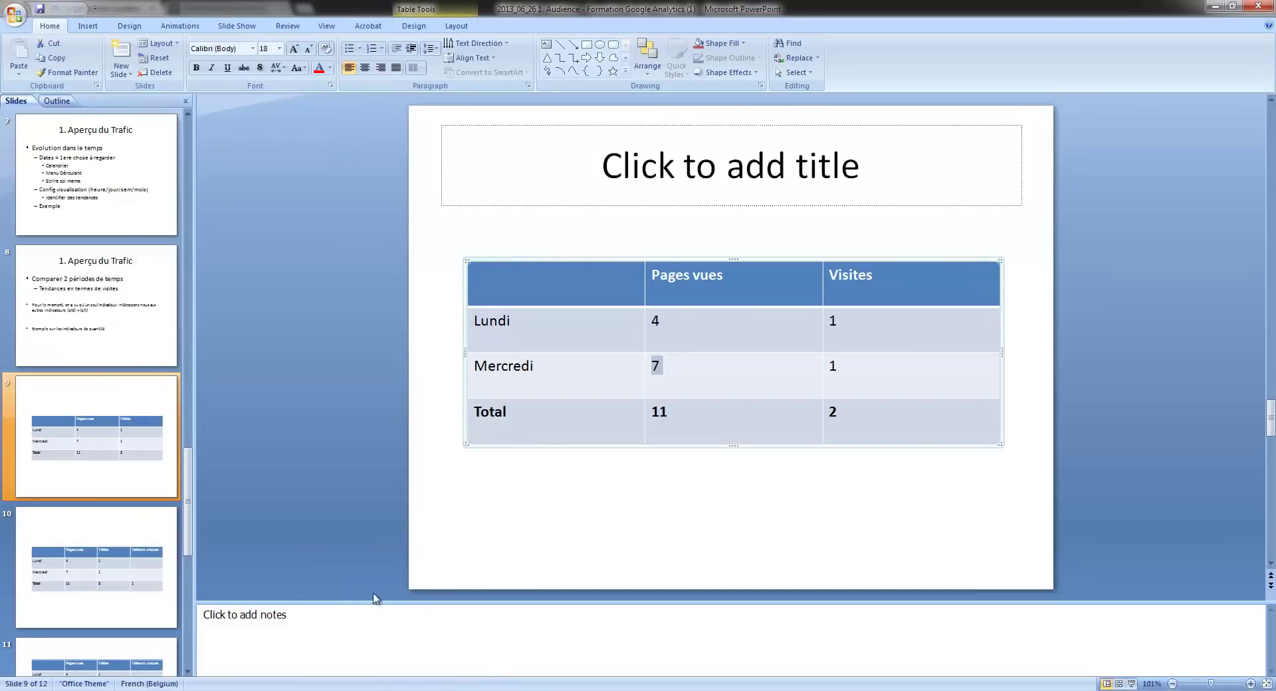
click(98, 548)
scroll(431, 353, down, 1)
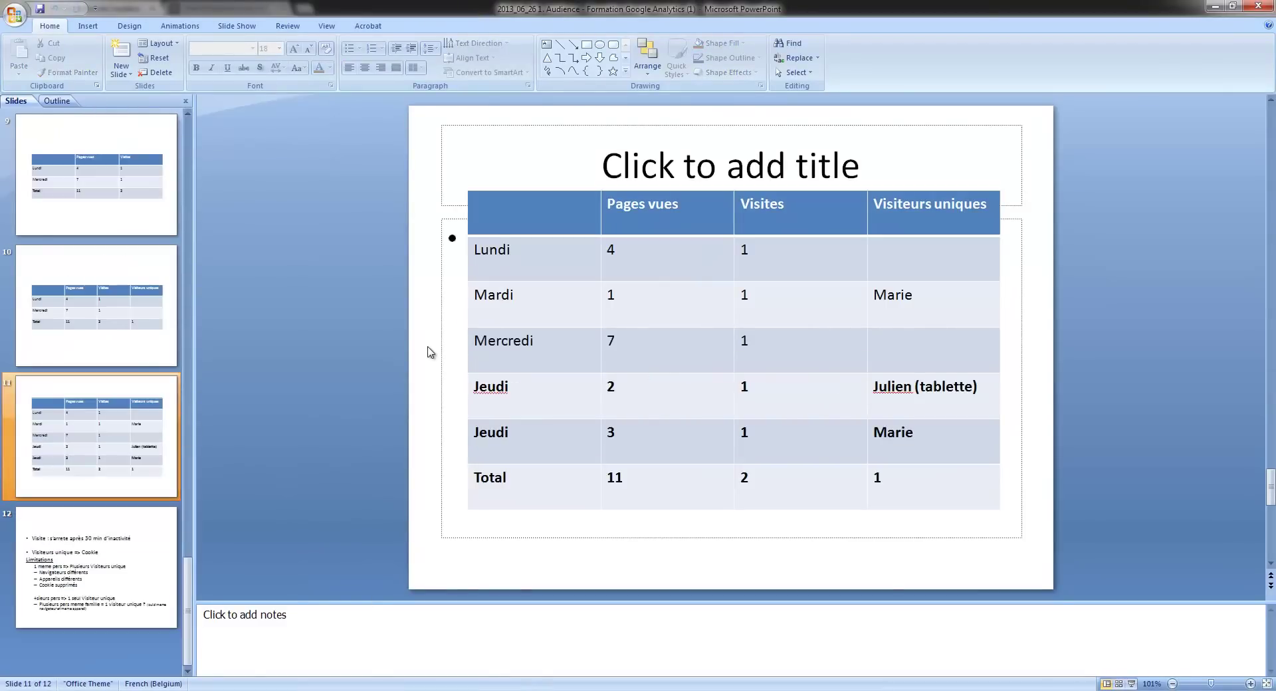
scroll(429, 353, up, 1)
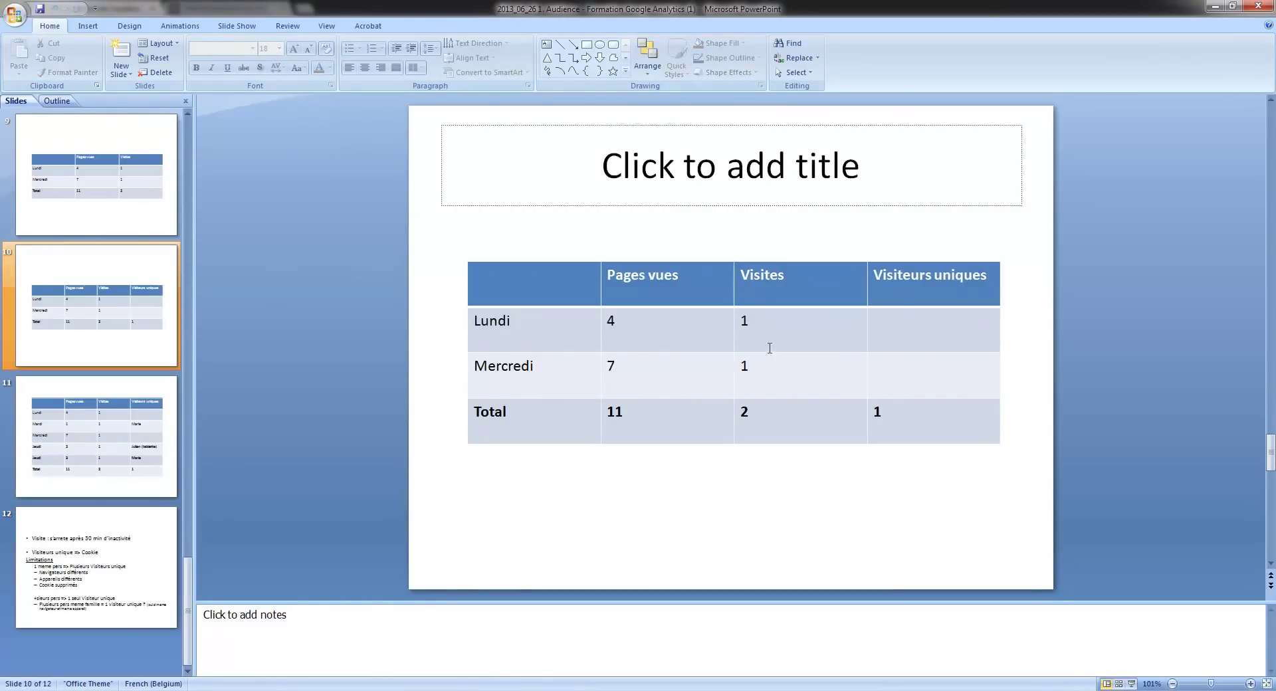
double_click(879, 413)
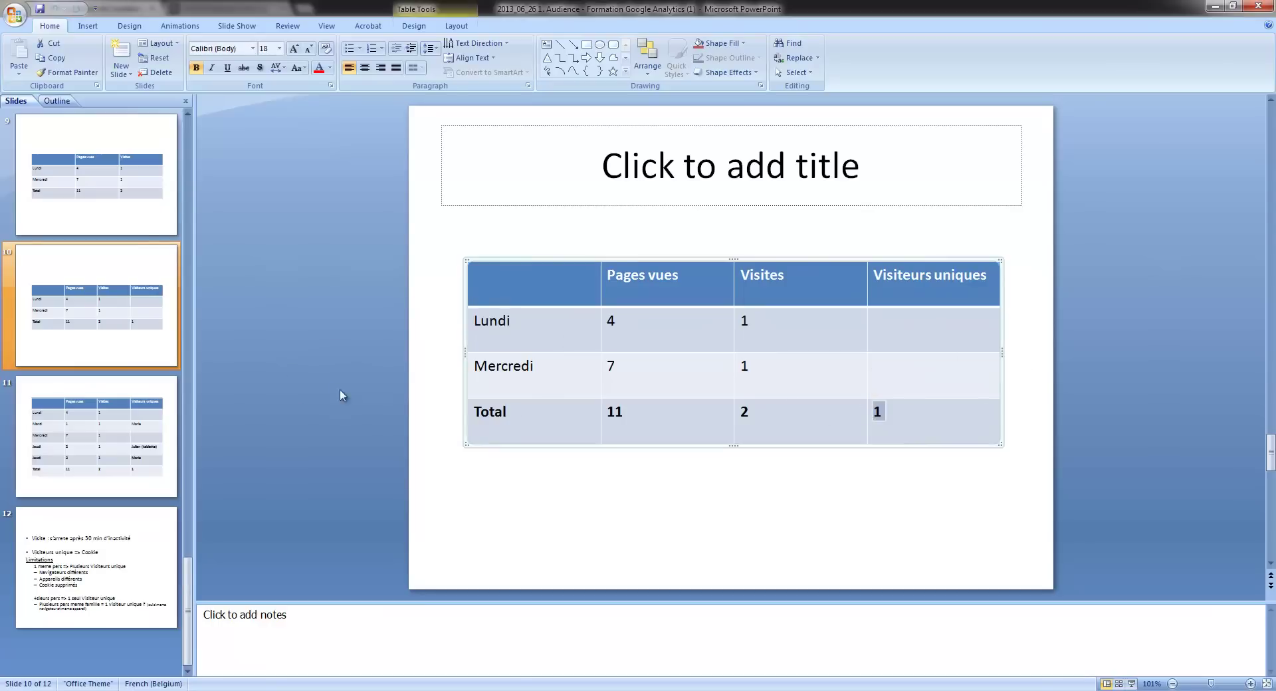
On slide 11, enter the visitor's first name in the Visiteurs uniques cells for Lundi and Mercredi.
click(167, 405)
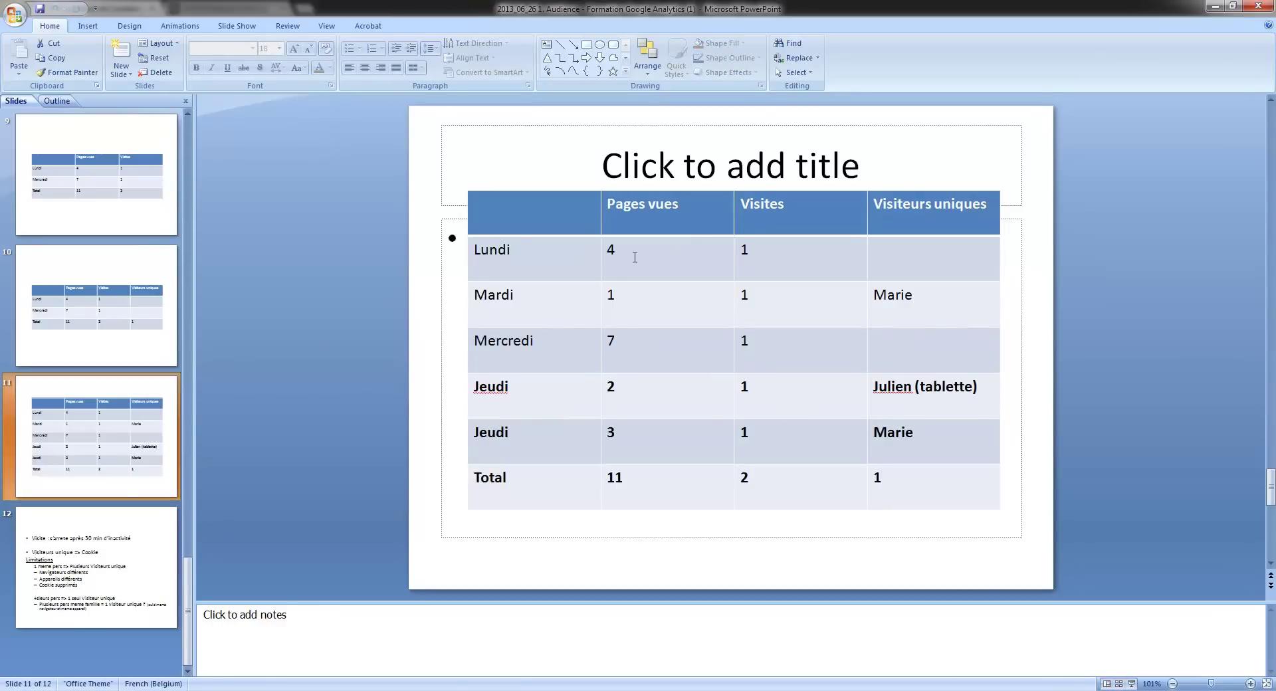
click(893, 256)
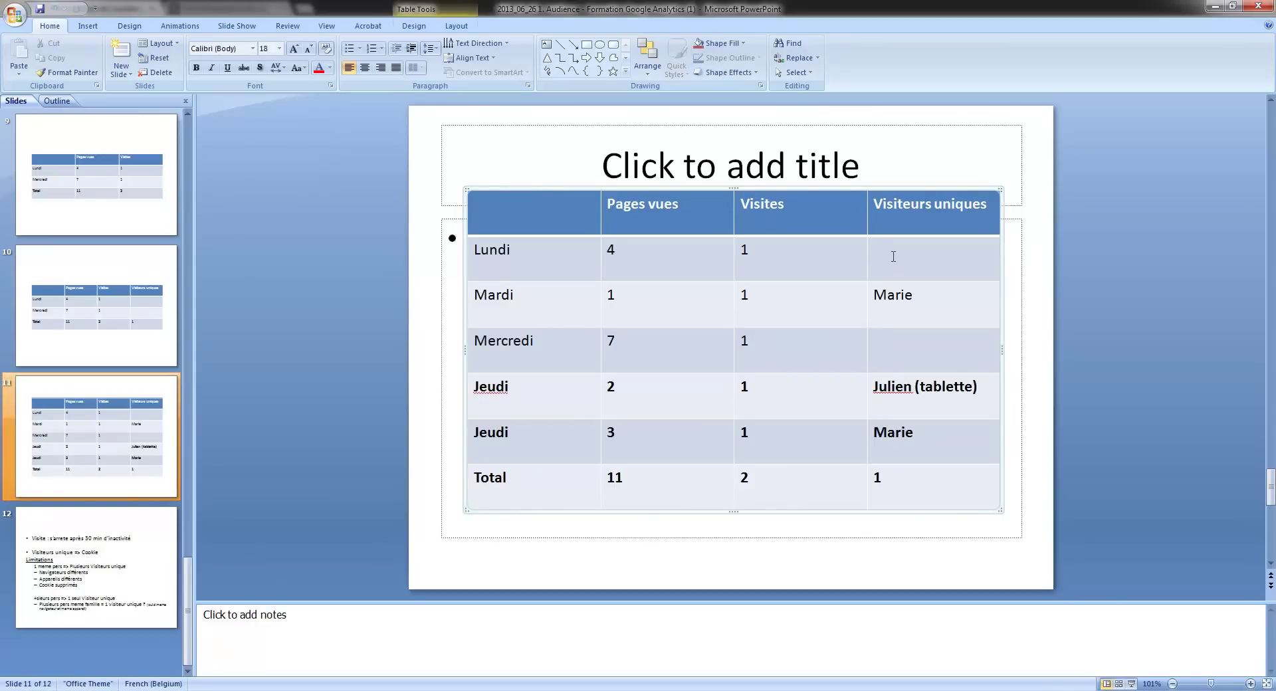
text(Julien)
click(910, 341)
text(Julien)
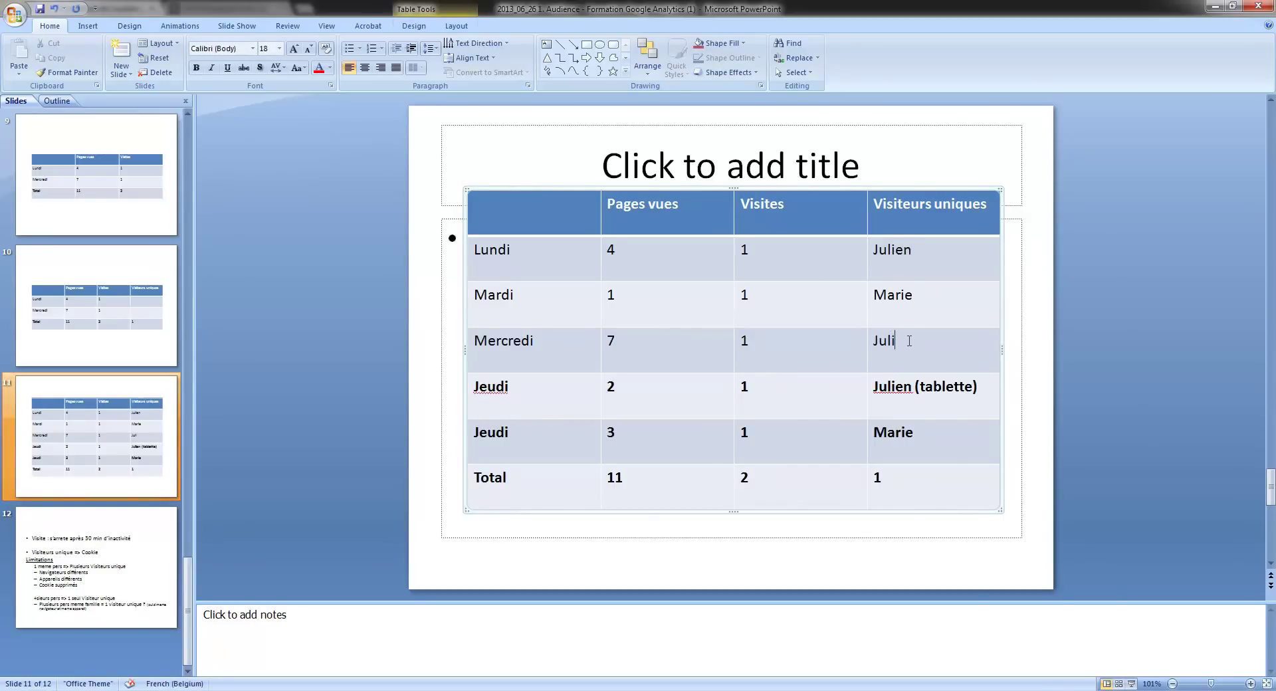
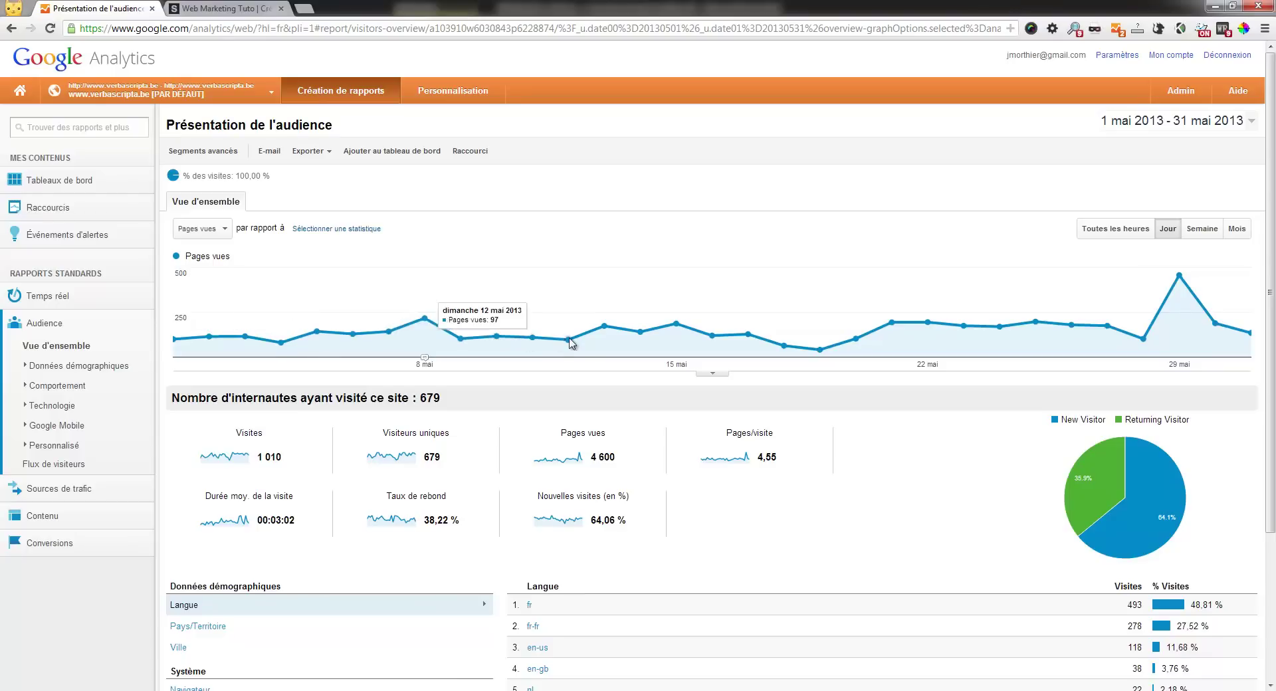
In the Google Analytics audience overview, chart Visiteurs uniques, then plot Visites against Pages vues for May 2013.
click(401, 460)
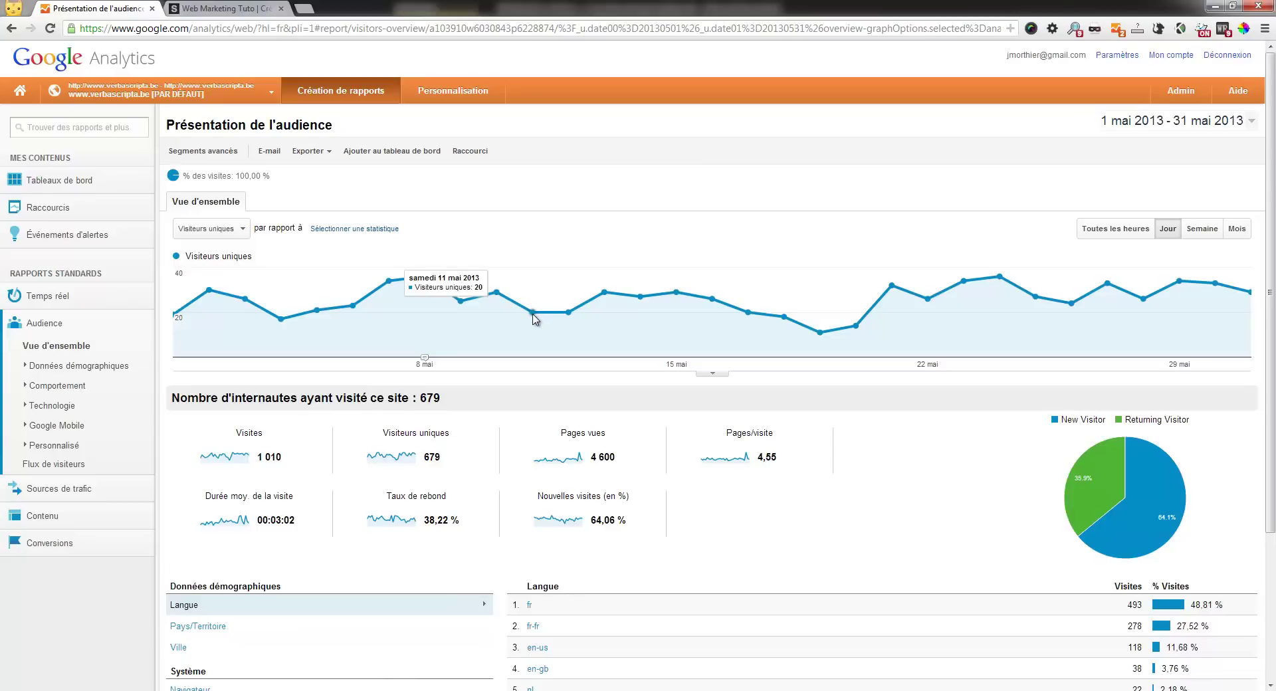
click(236, 464)
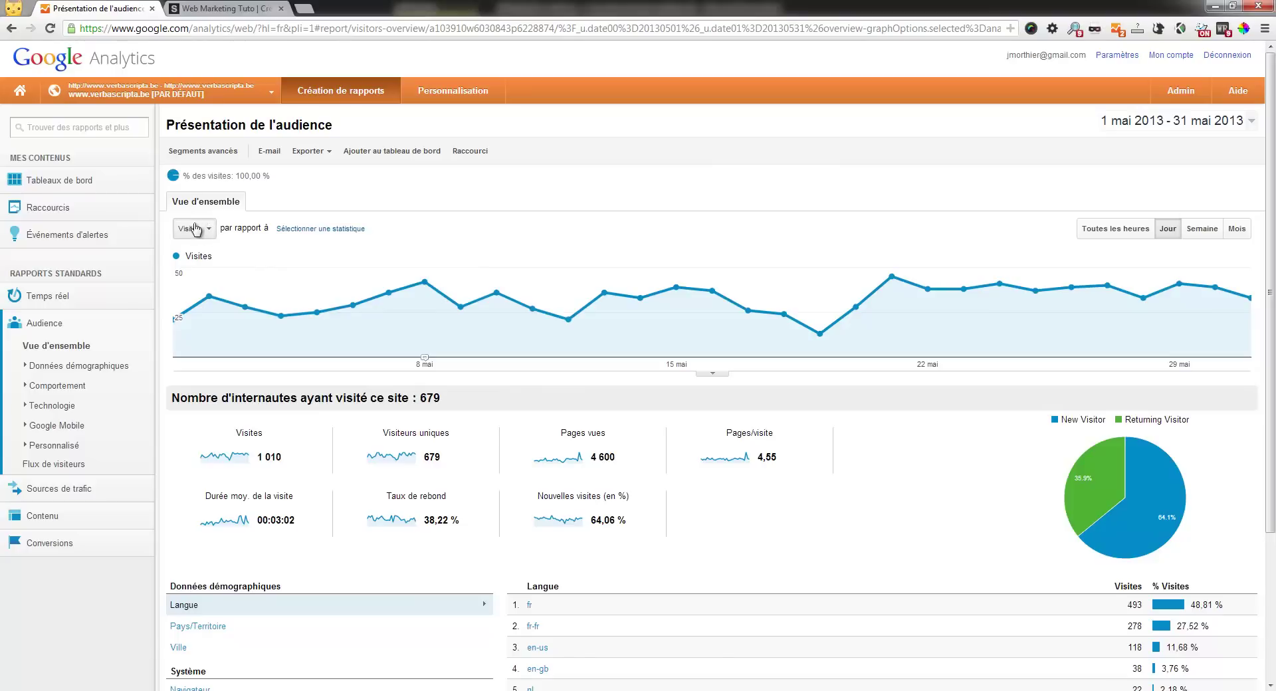
click(326, 234)
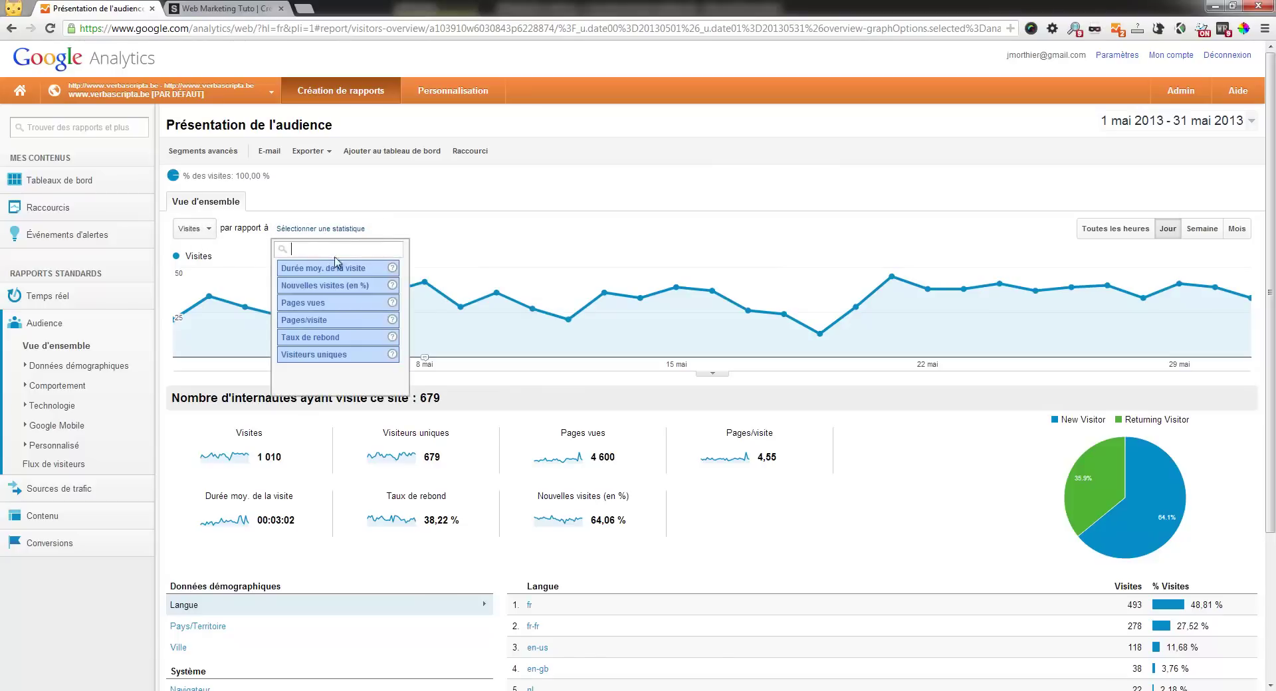
click(343, 305)
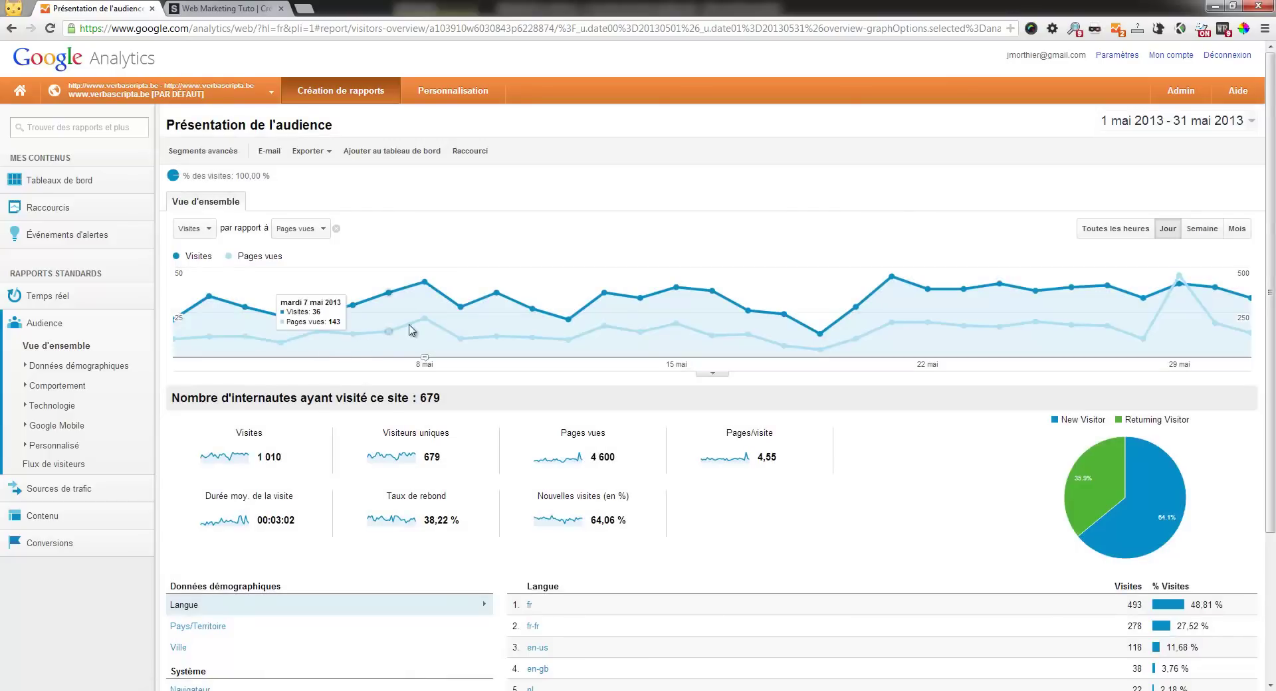
mouse_move(422, 325)
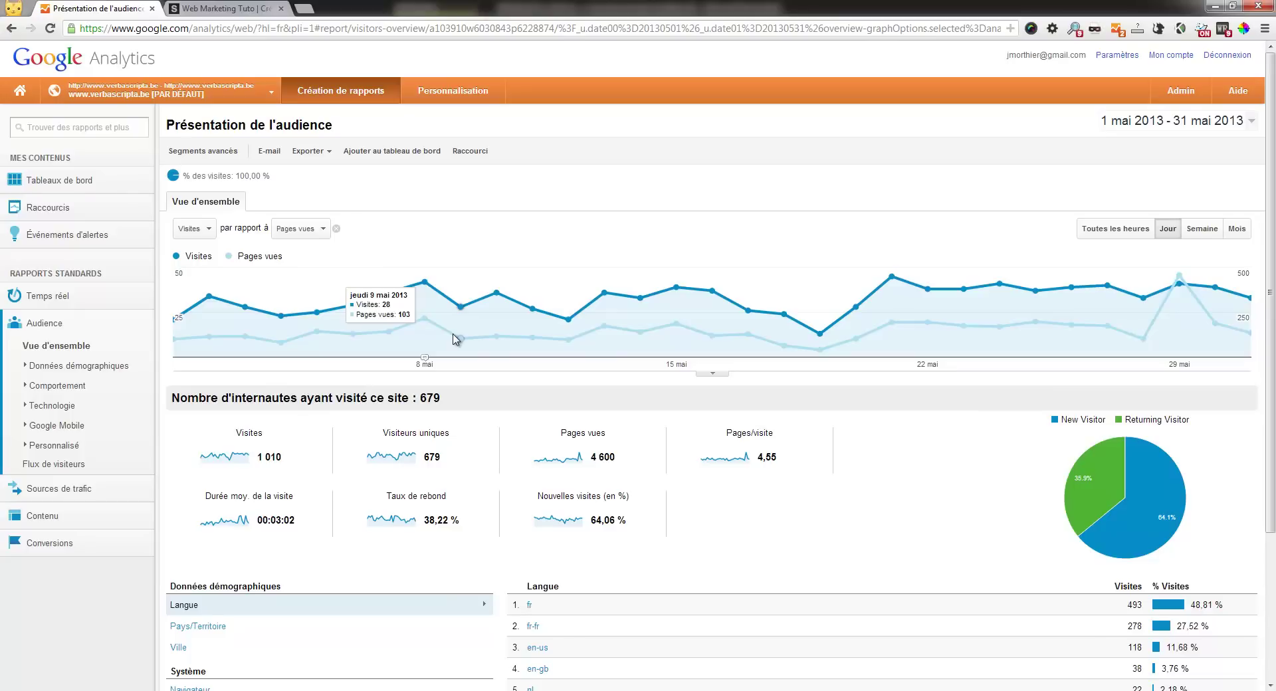
mouse_move(536, 336)
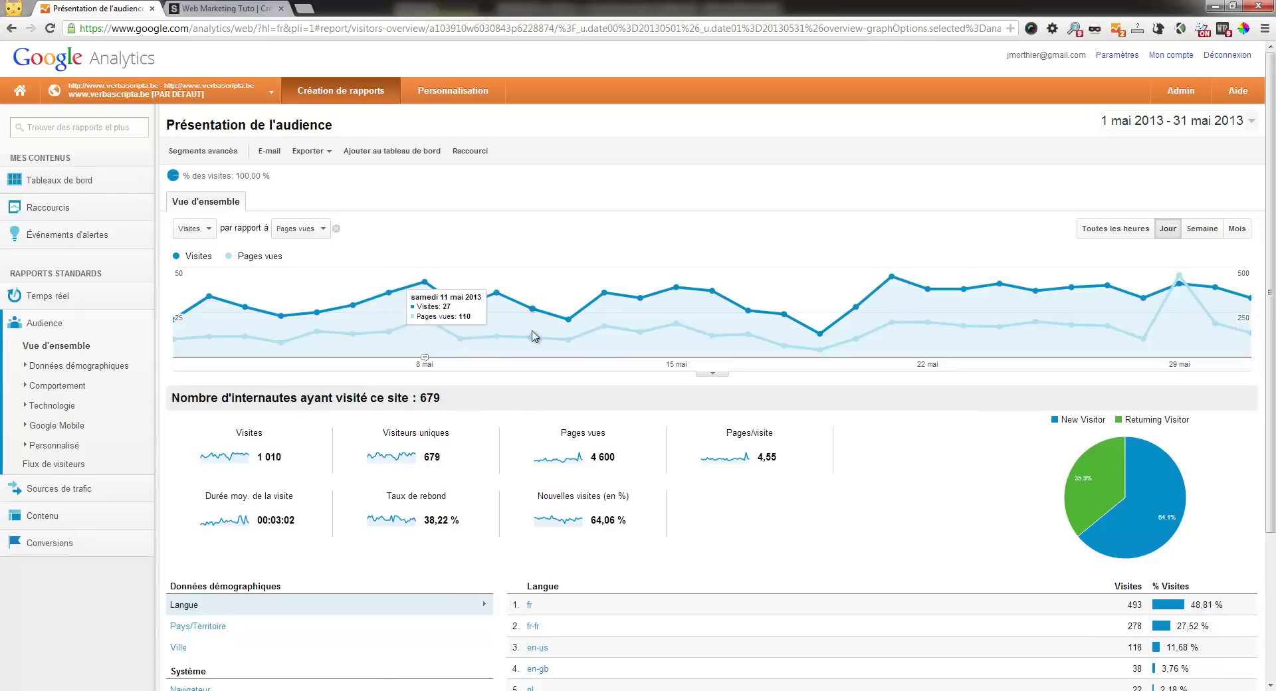
mouse_move(1181, 287)
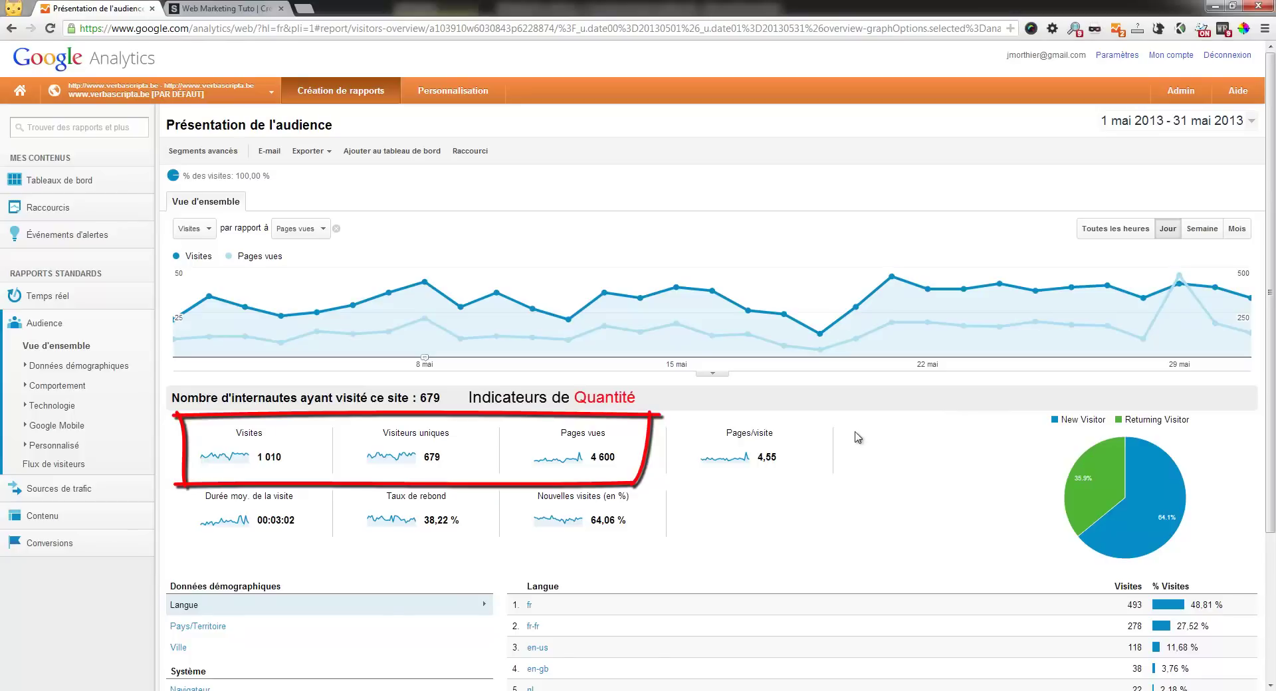
Highlight the Pages/visite, average visit duration, bounce rate and new visits indicators one by one and read the Nouvelles visites definition.
drag(787, 457, 760, 456)
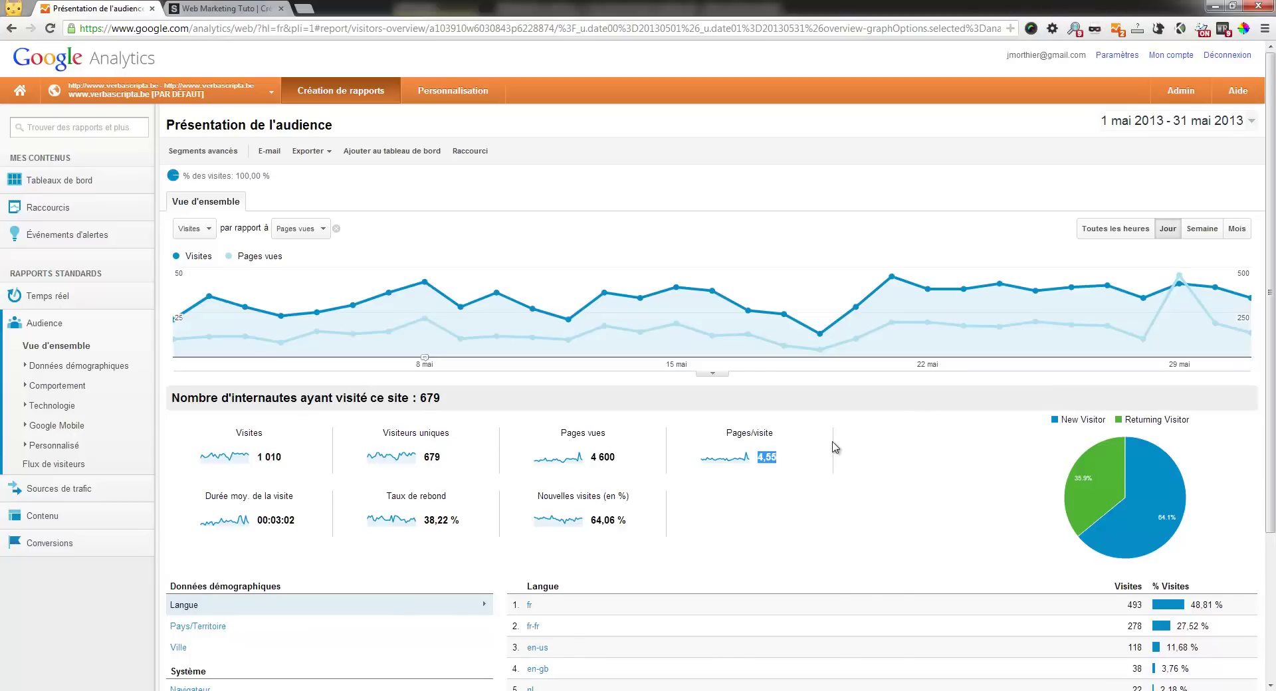
drag(296, 520, 259, 520)
drag(461, 521, 423, 520)
click(439, 537)
drag(622, 520, 595, 517)
mouse_move(605, 500)
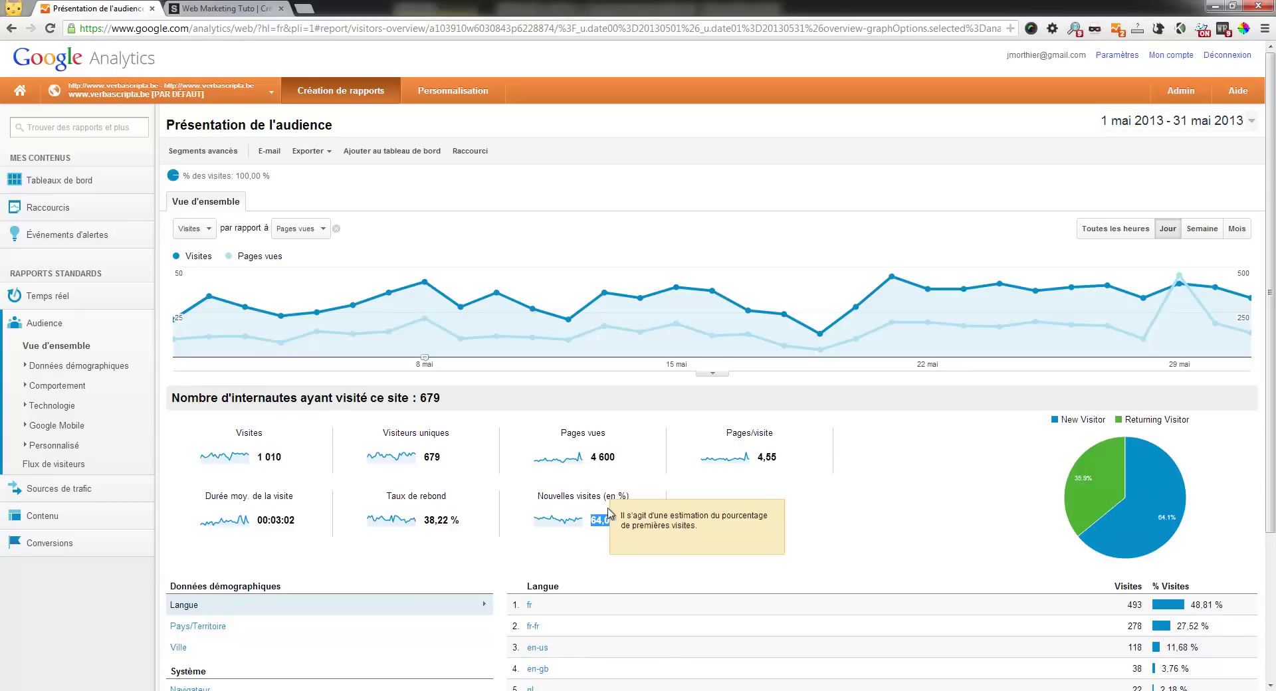
click(706, 536)
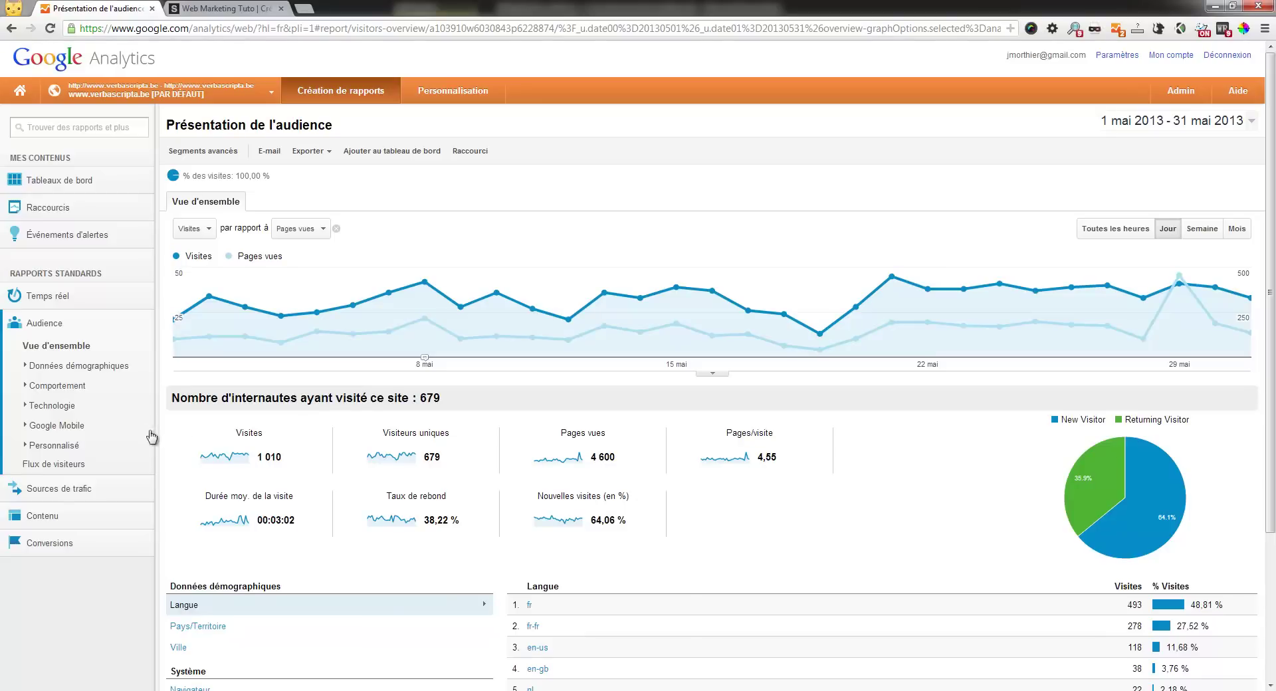
Open the Origine géographique report under Données démographiques and highlight Belgium's Pages/visite value in the country table.
click(75, 368)
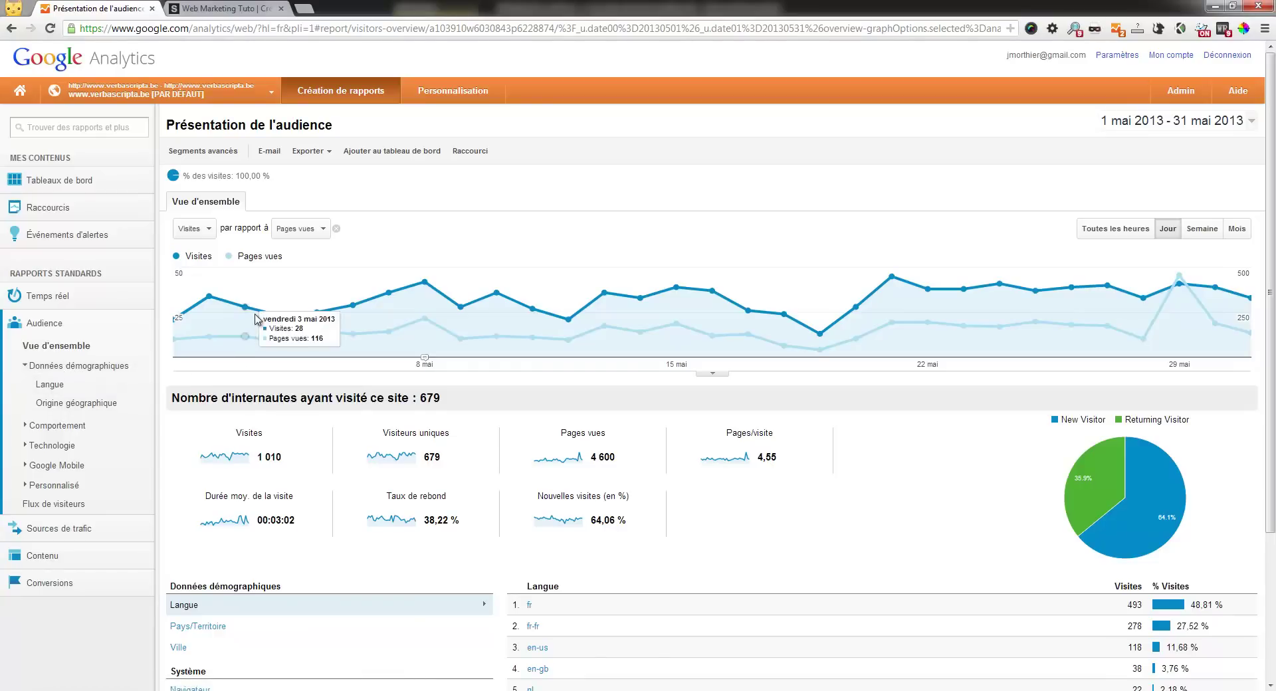
click(54, 407)
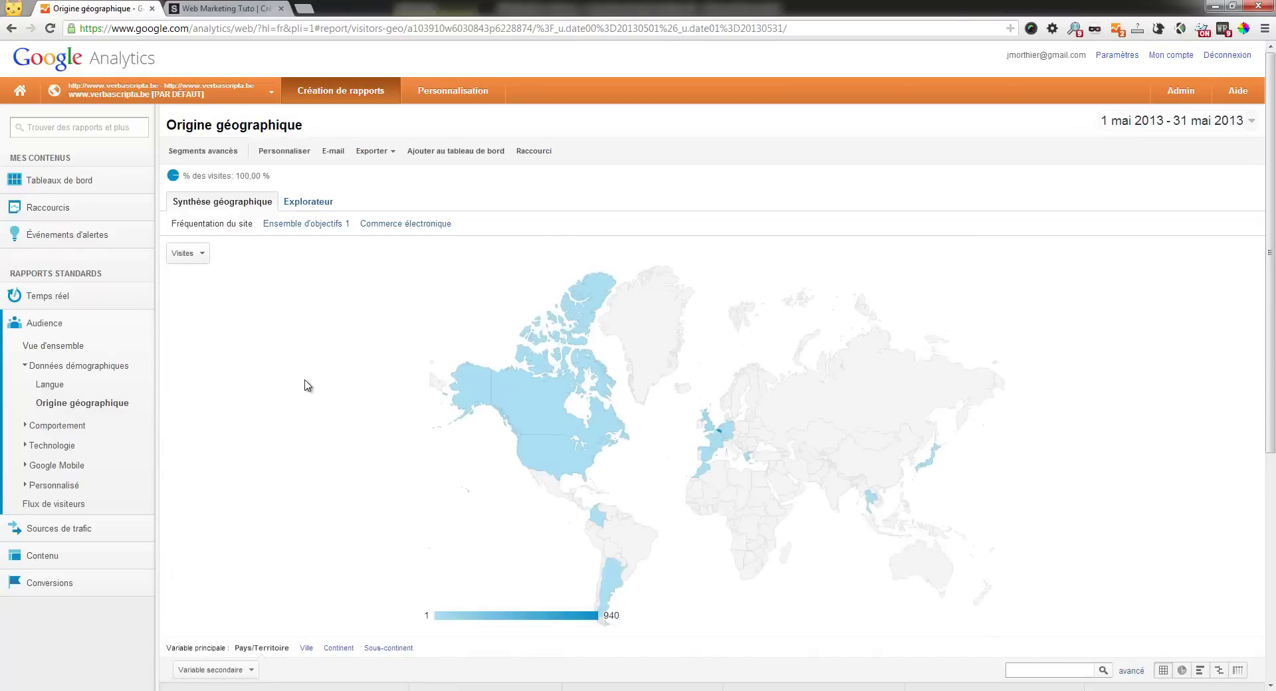
scroll(308, 380, down, 2)
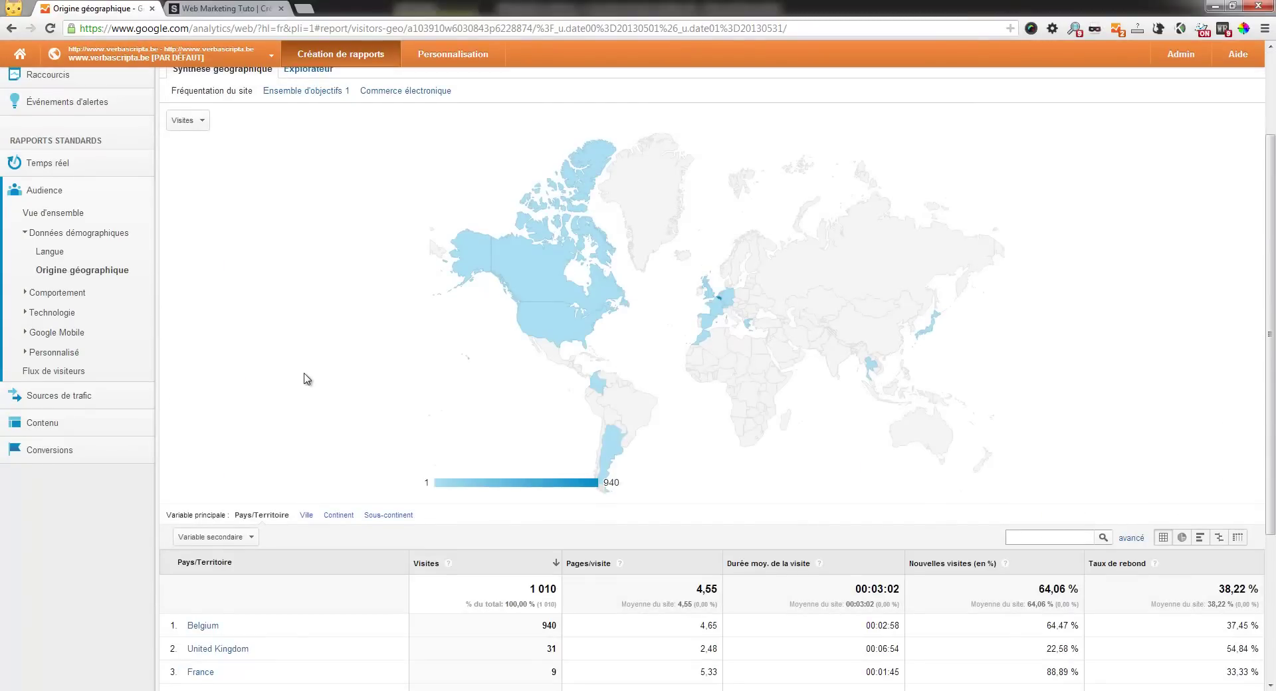
scroll(307, 380, up, 1)
scroll(311, 382, down, 5)
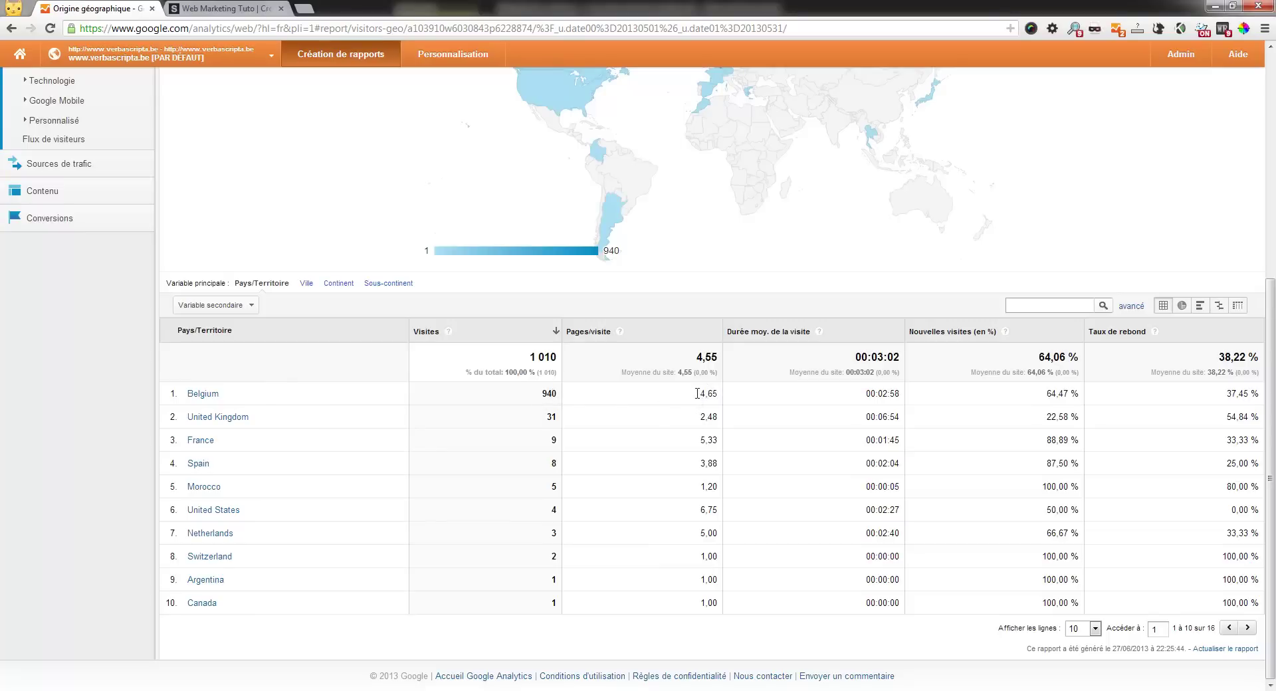
drag(698, 394, 712, 395)
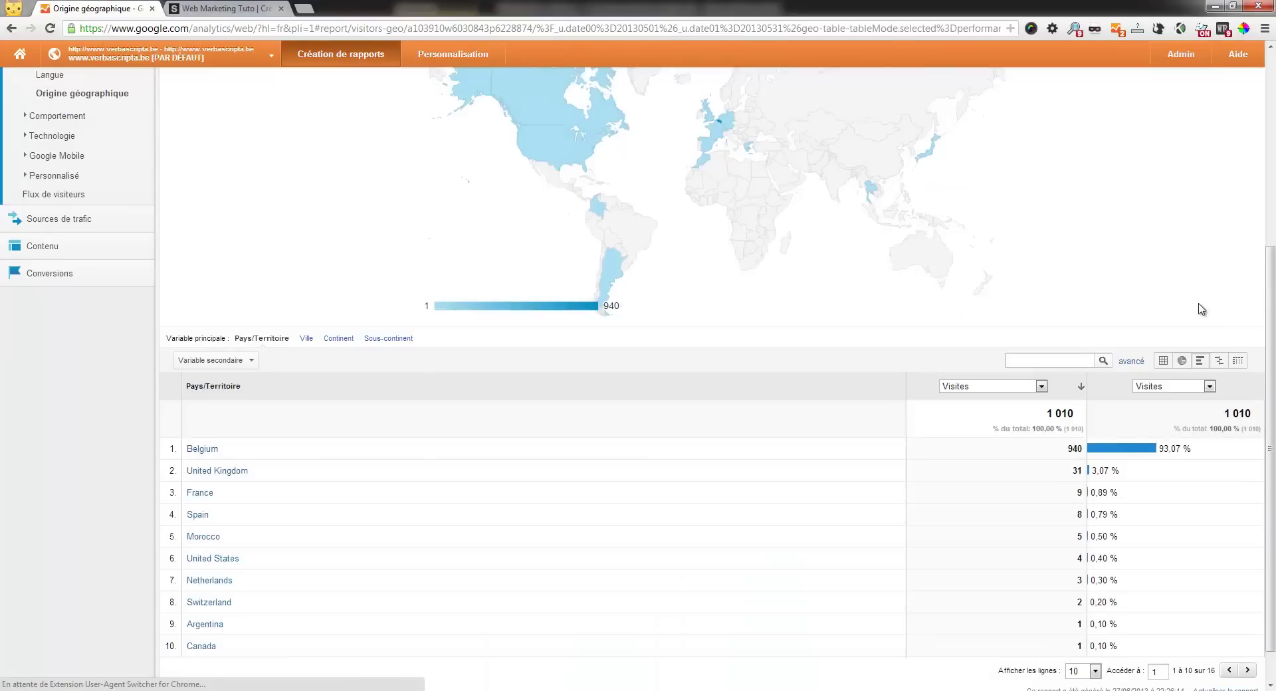
Drill down into Belgium from the country table in performance view and examine its visits by city on the map and in the table.
scroll(930, 413, down, 1)
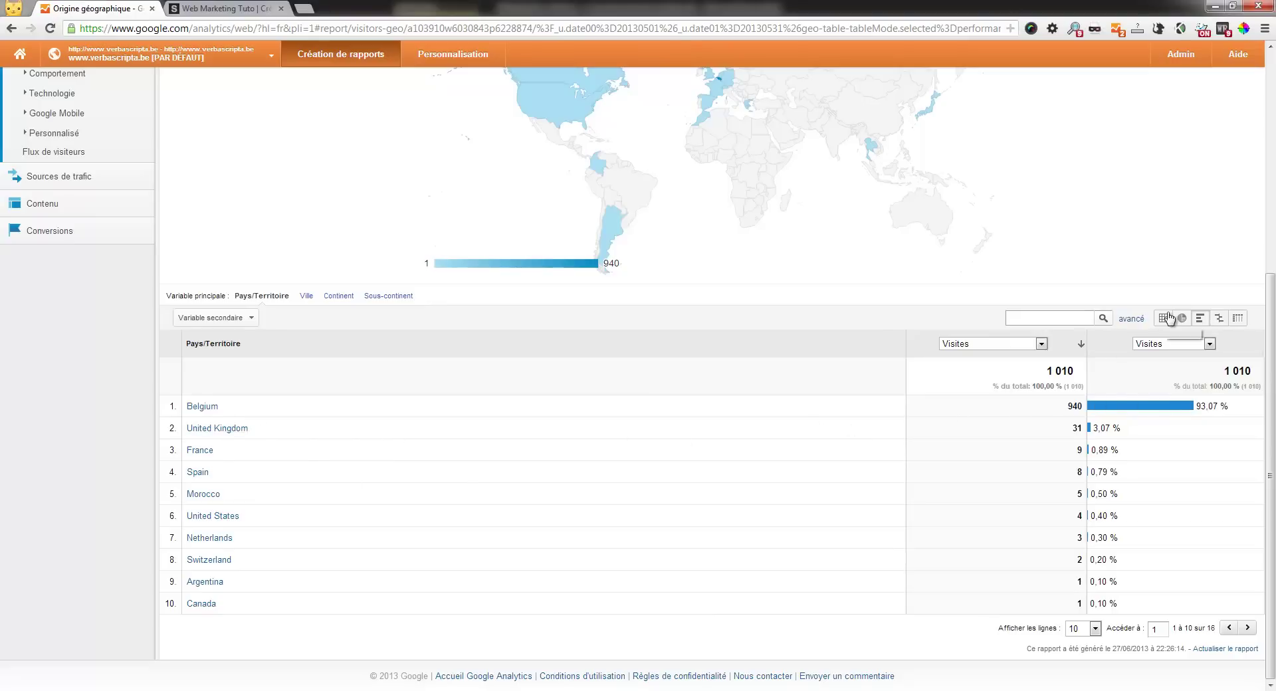
click(200, 408)
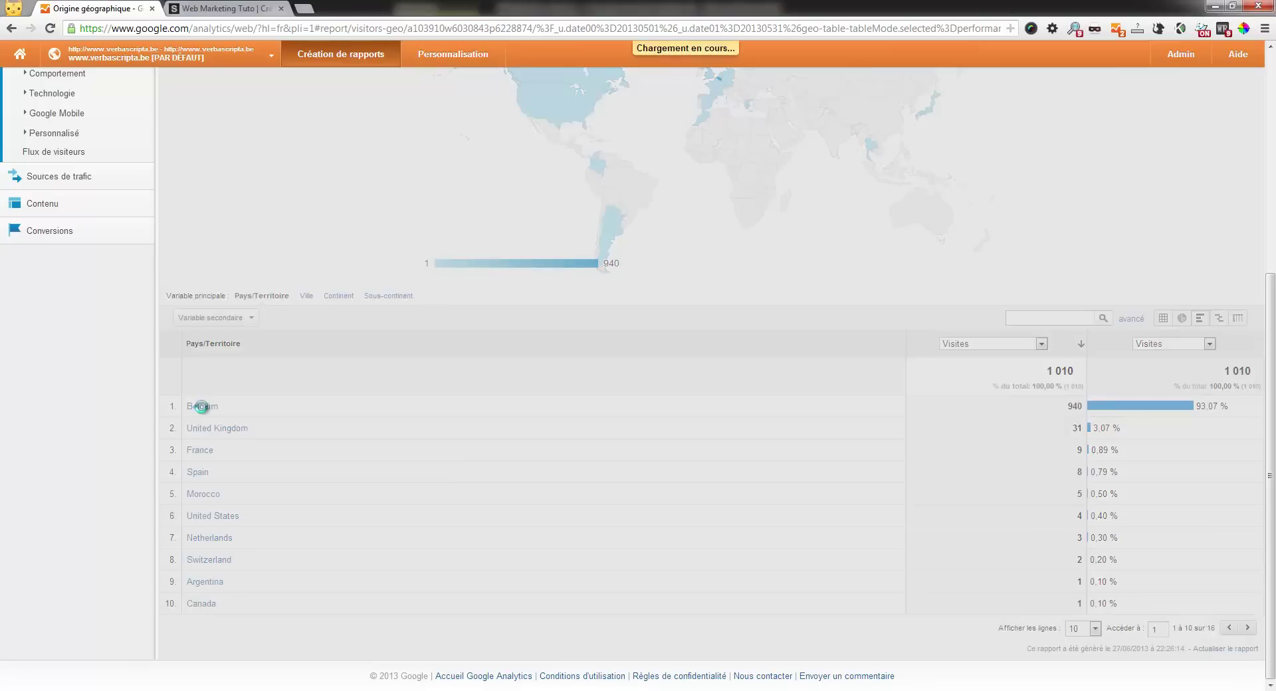
scroll(313, 413, down, 1)
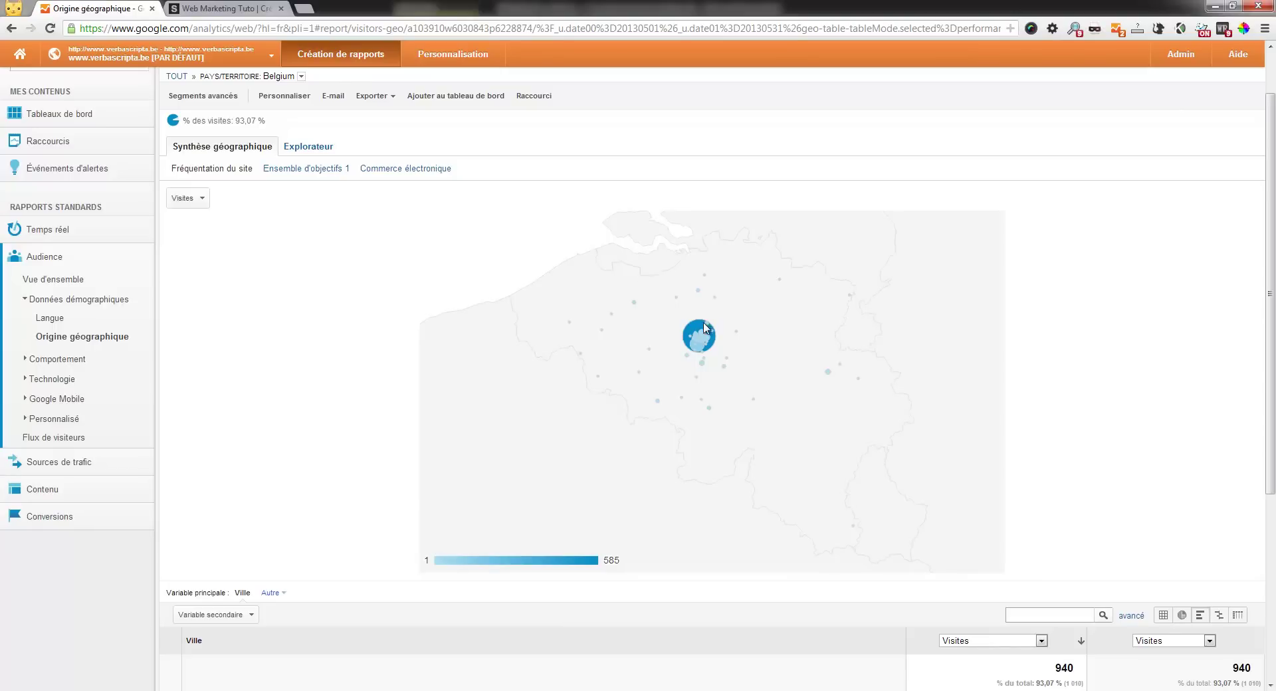
mouse_move(709, 338)
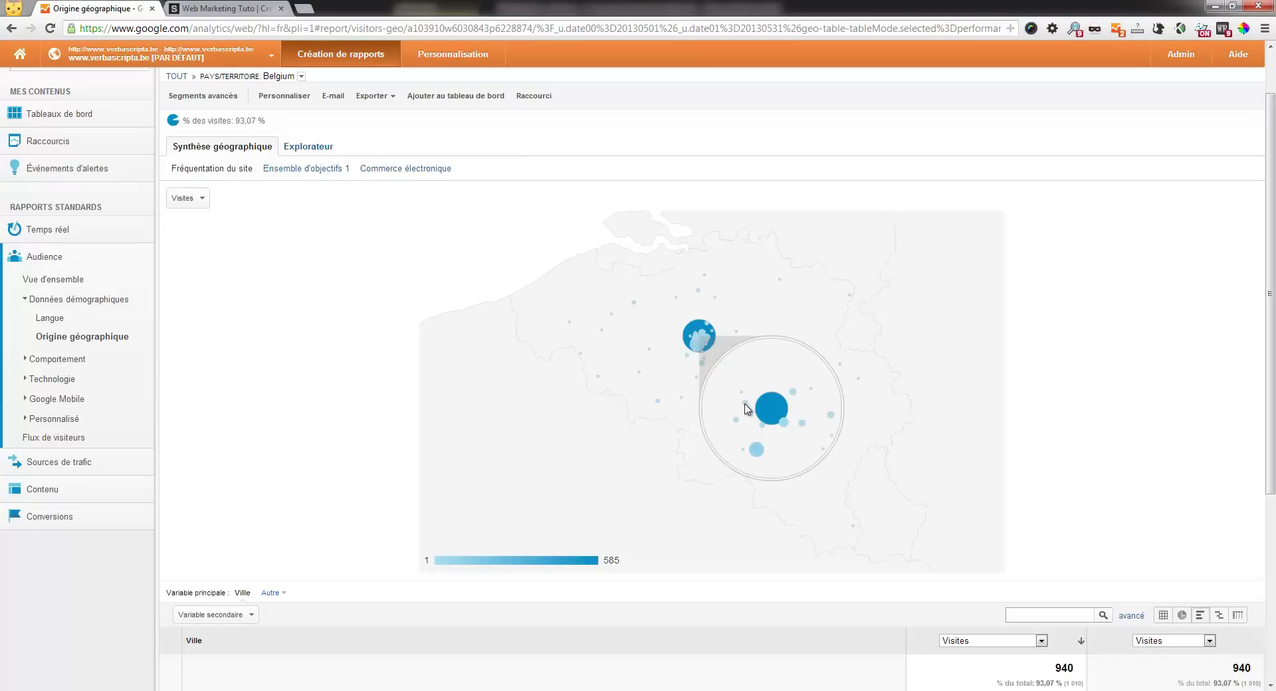
mouse_move(766, 418)
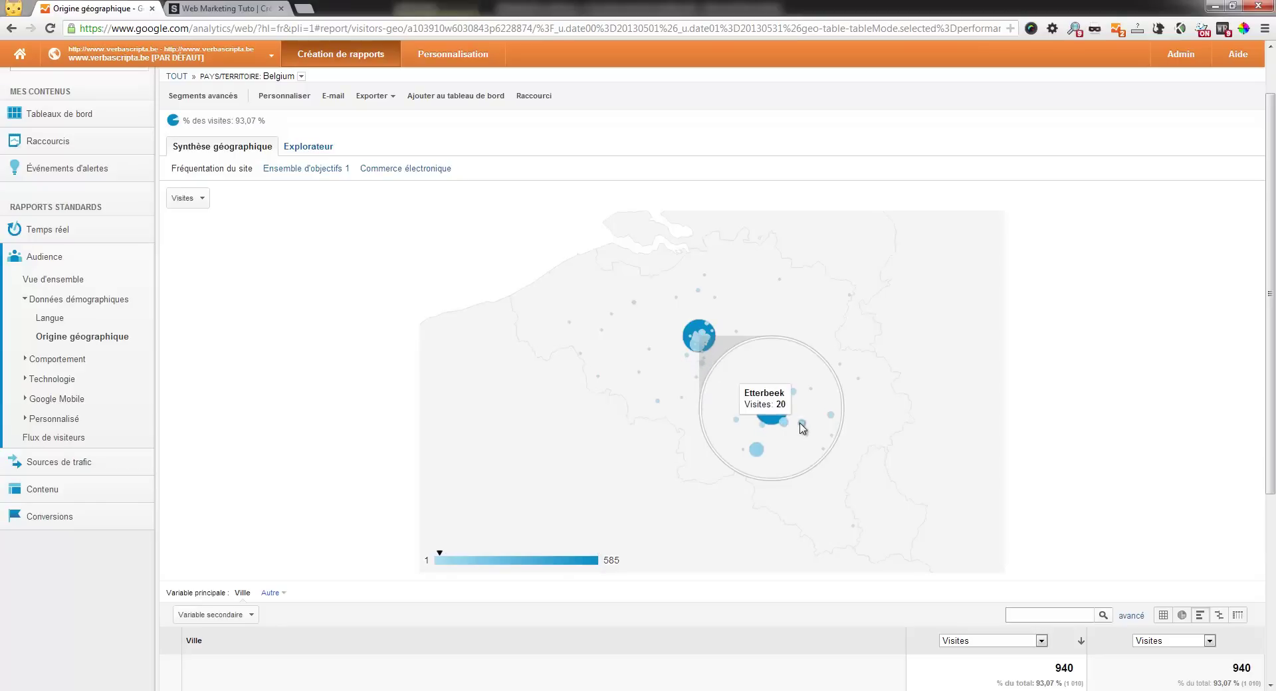
scroll(1032, 363, down, 2)
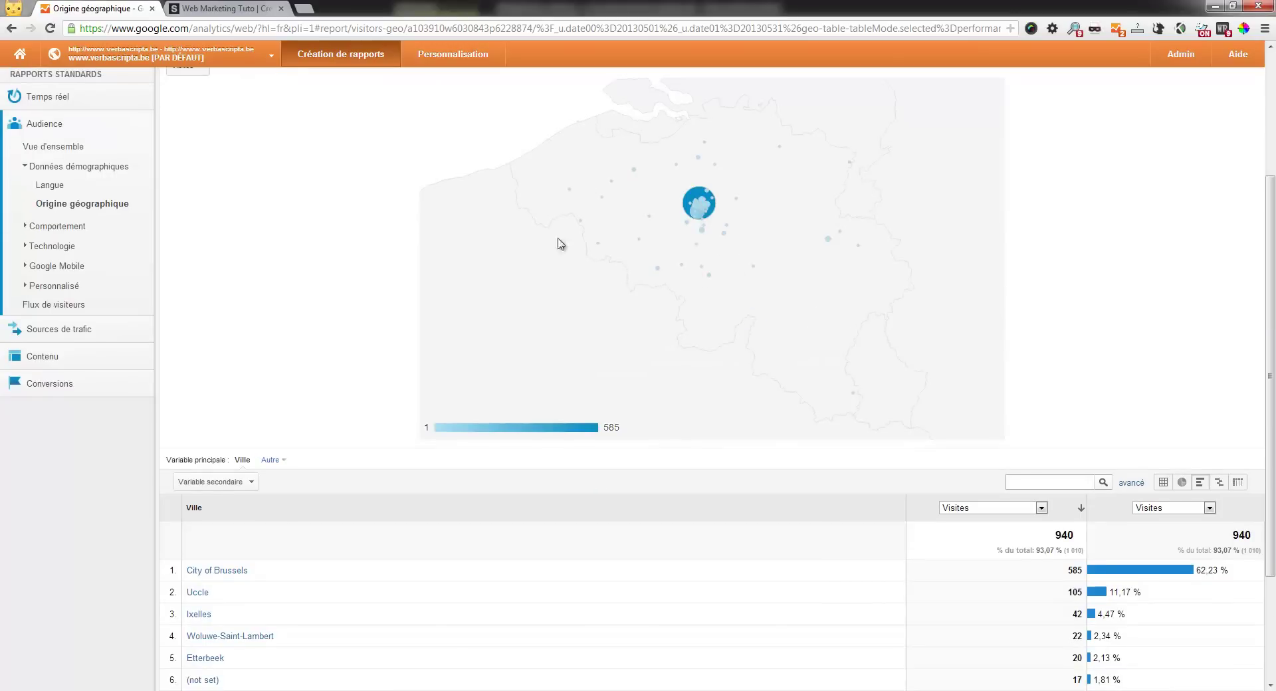
scroll(1067, 296, down, 1)
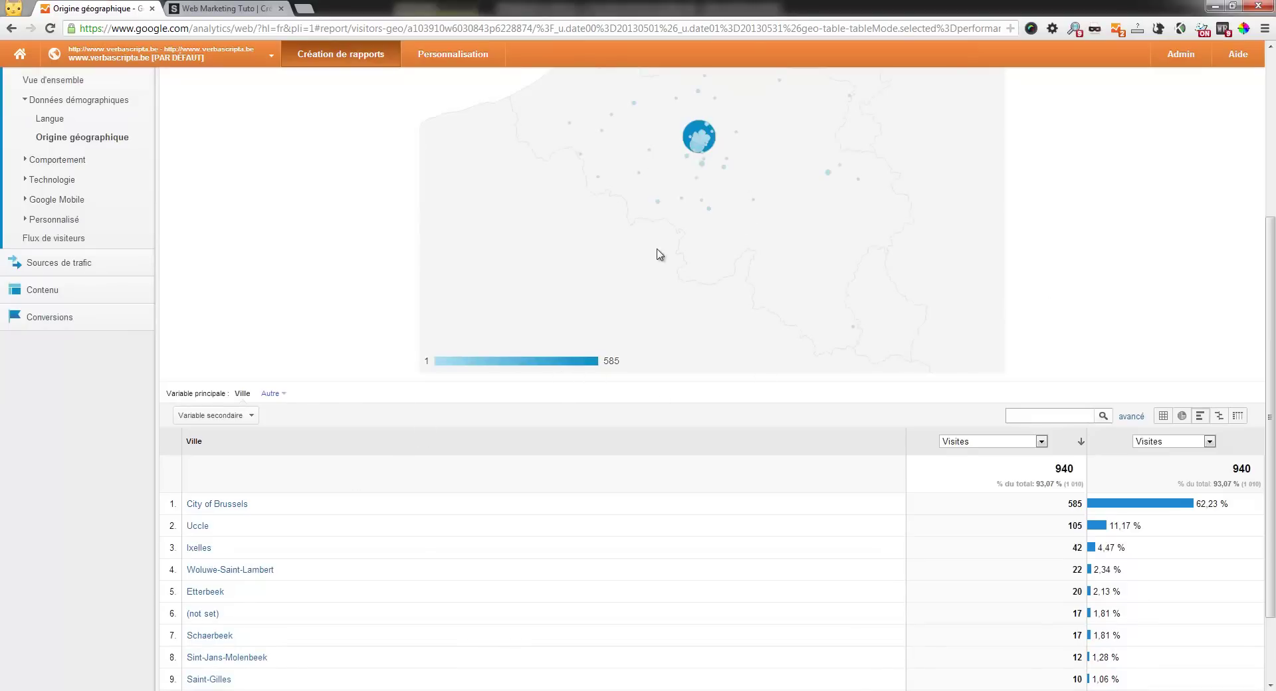
scroll(695, 233, down, 1)
scroll(713, 178, up, 2)
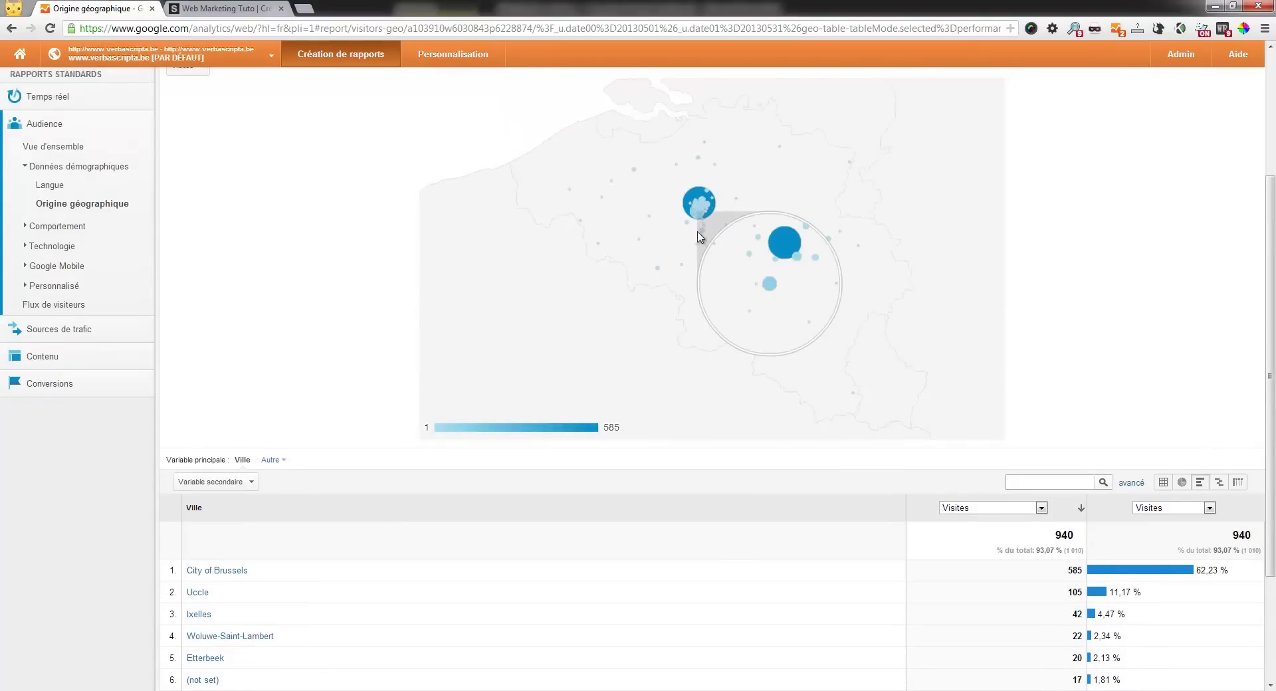
Open the details for the city of Halle from the map and return to the Belgium overview.
click(689, 226)
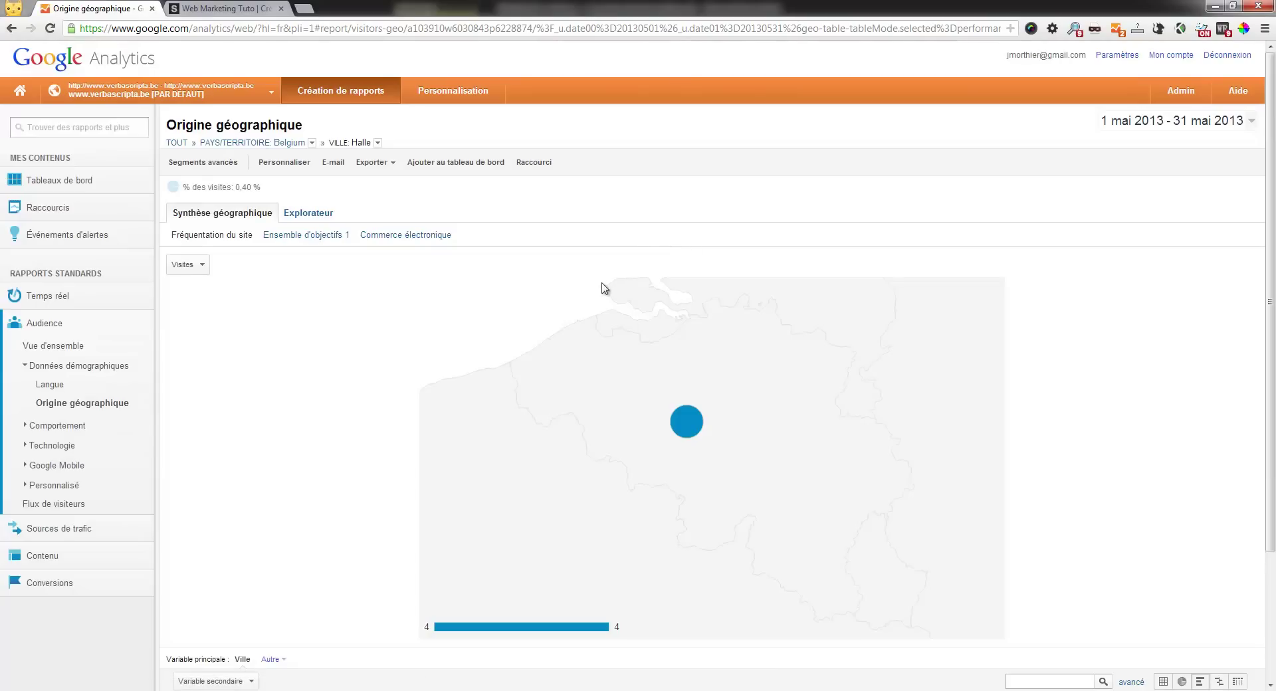
scroll(563, 303, down, 3)
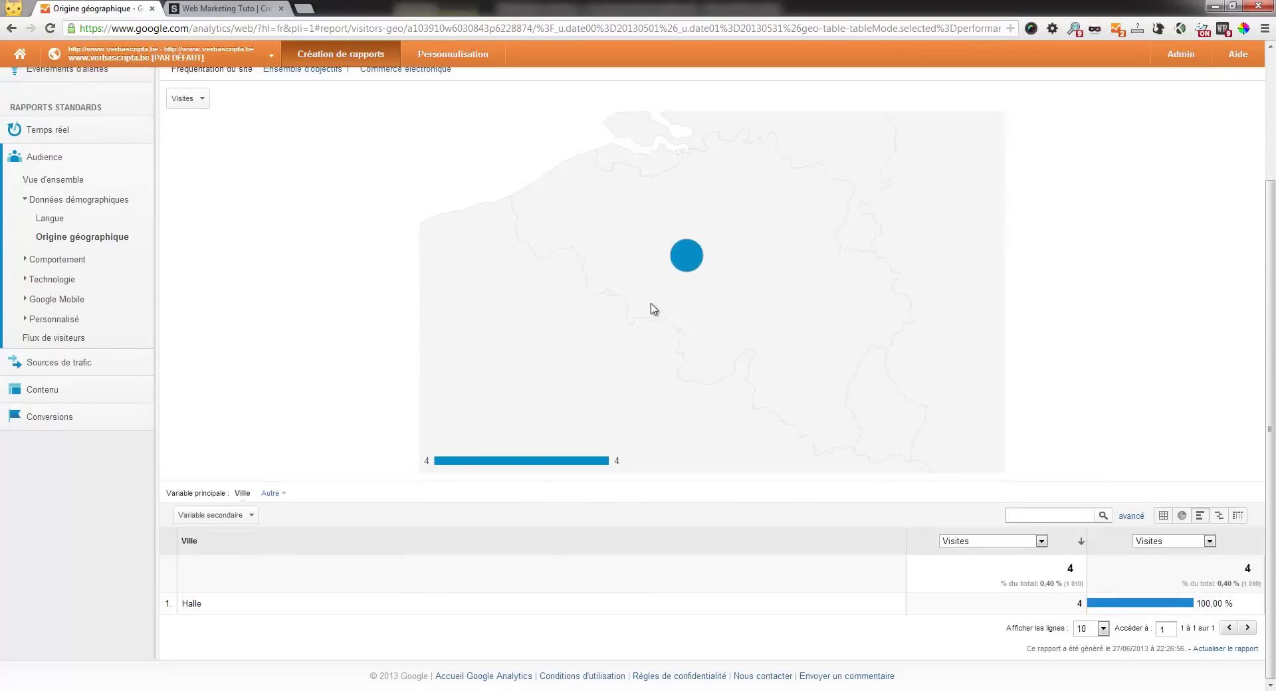
key(BackSpace)
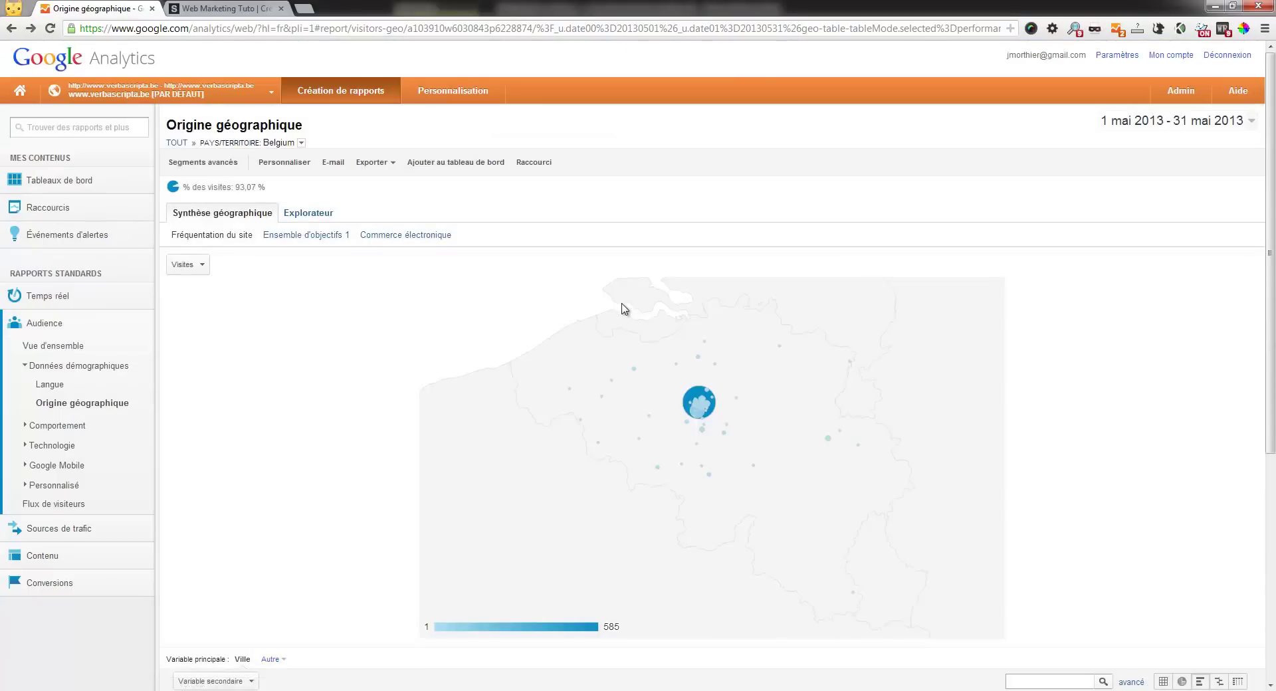
Show the Belgian city table in data view and highlight Saint-Gilles' Pages/visite and bounce rate, plus City of Brussels' bounce rate.
scroll(621, 308, down, 4)
scroll(617, 296, down, 3)
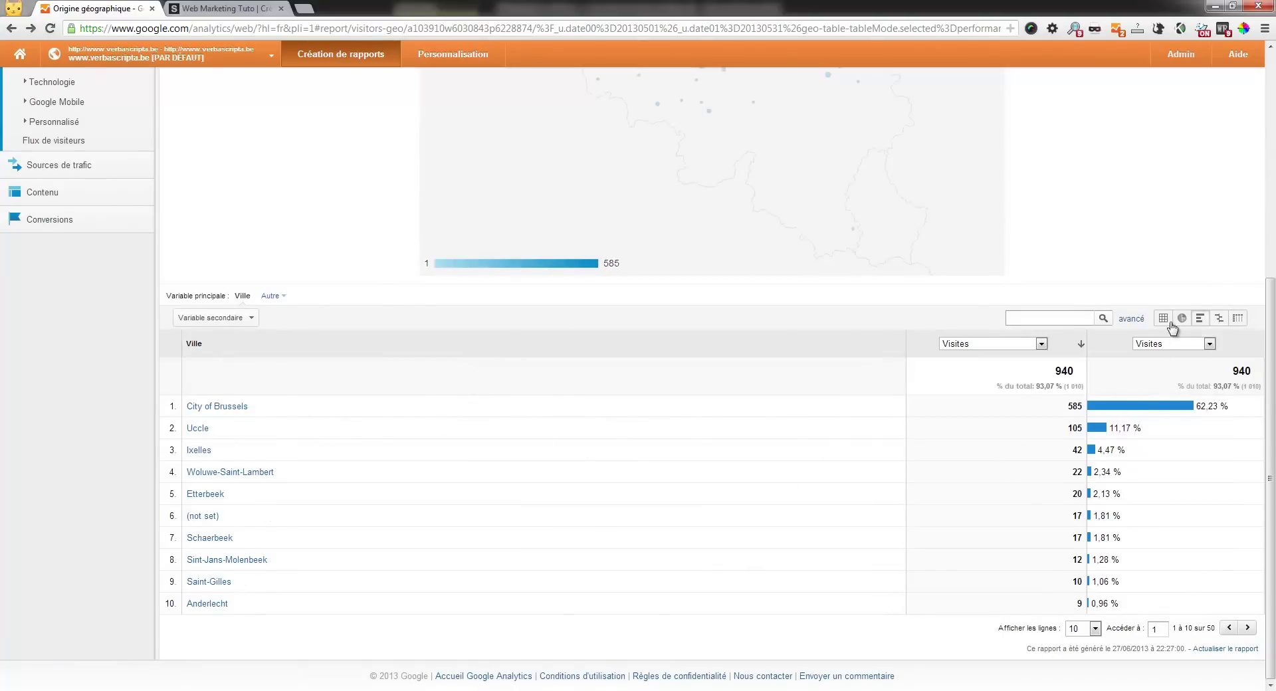
click(1164, 318)
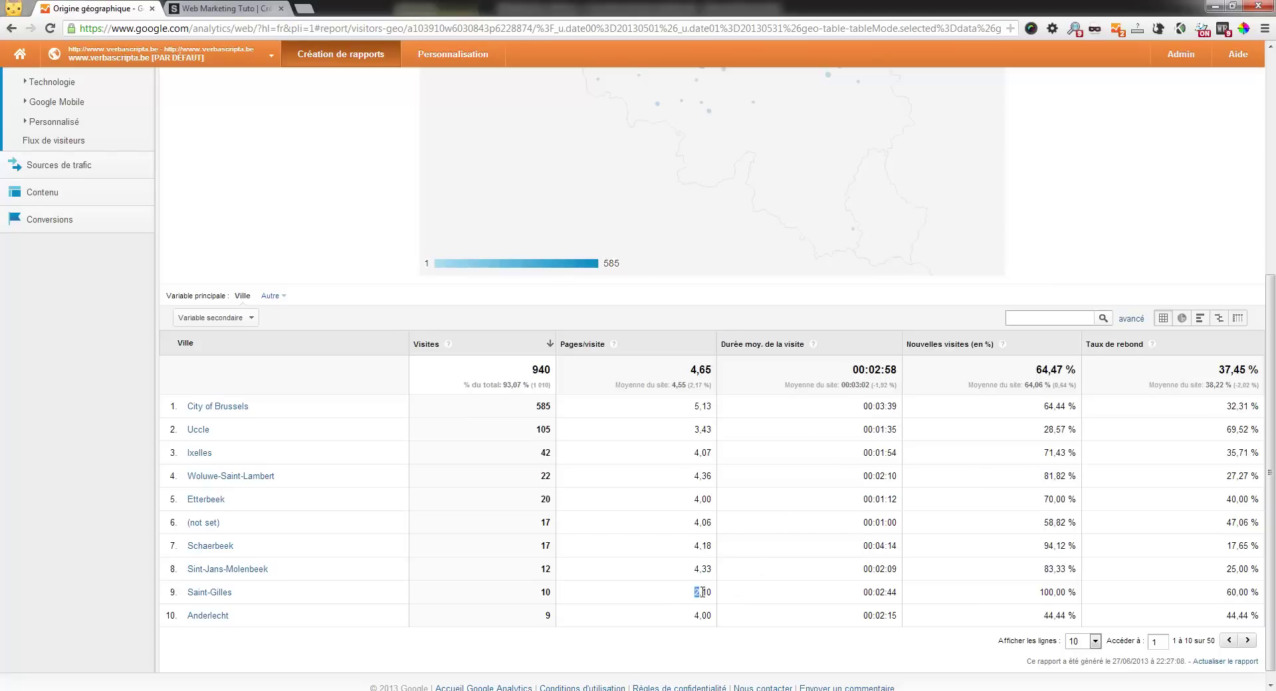
drag(703, 592, 756, 594)
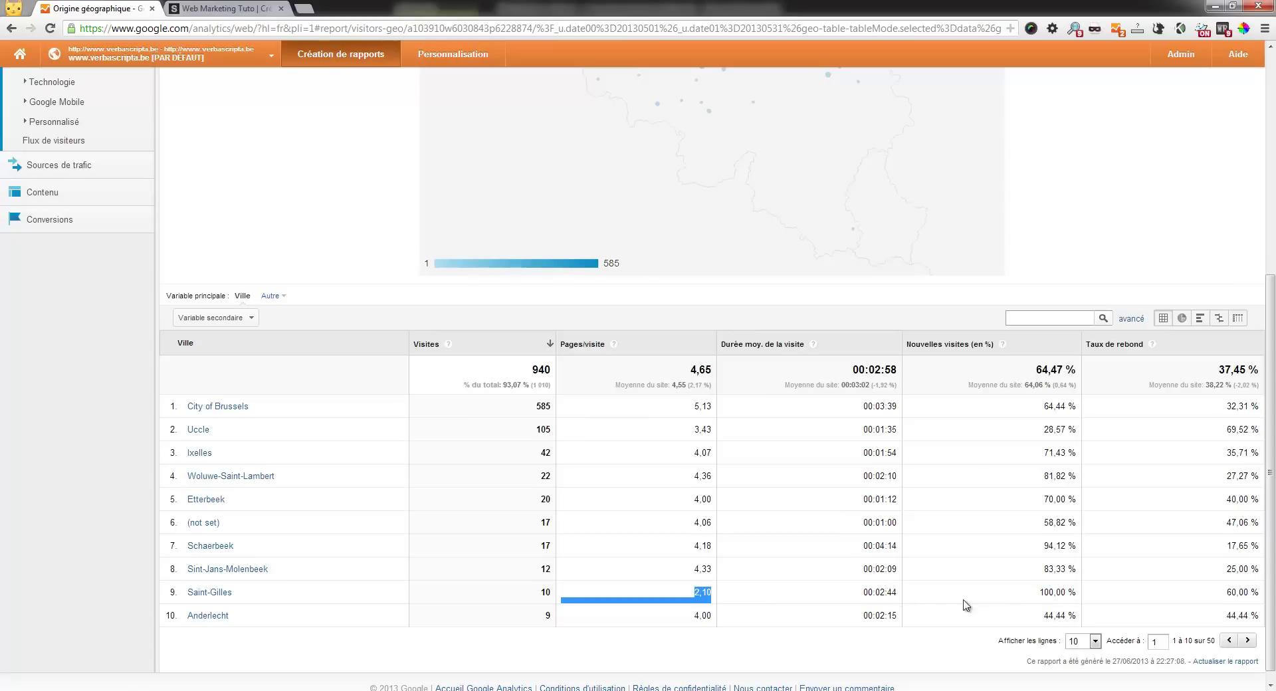
drag(1226, 592, 1245, 594)
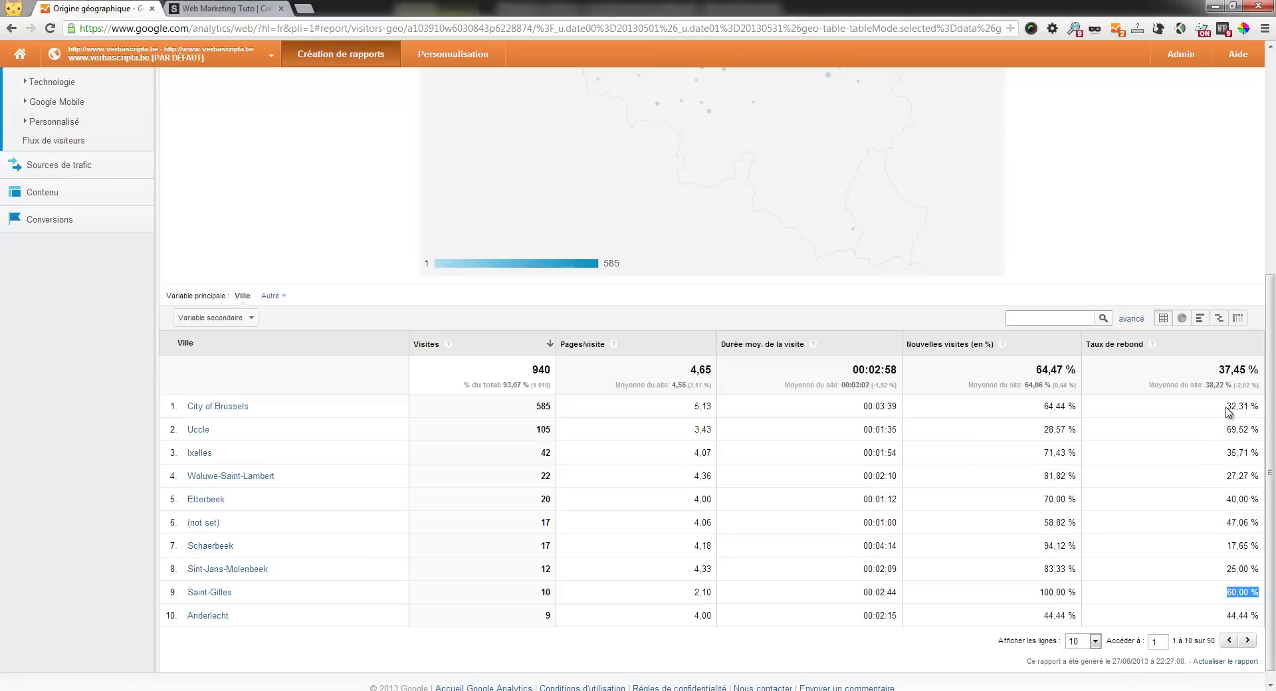
drag(1226, 407, 1234, 408)
Add Page de destination from the Sources de trafic group as the secondary dimension of the city table.
scroll(1159, 455, down, 1)
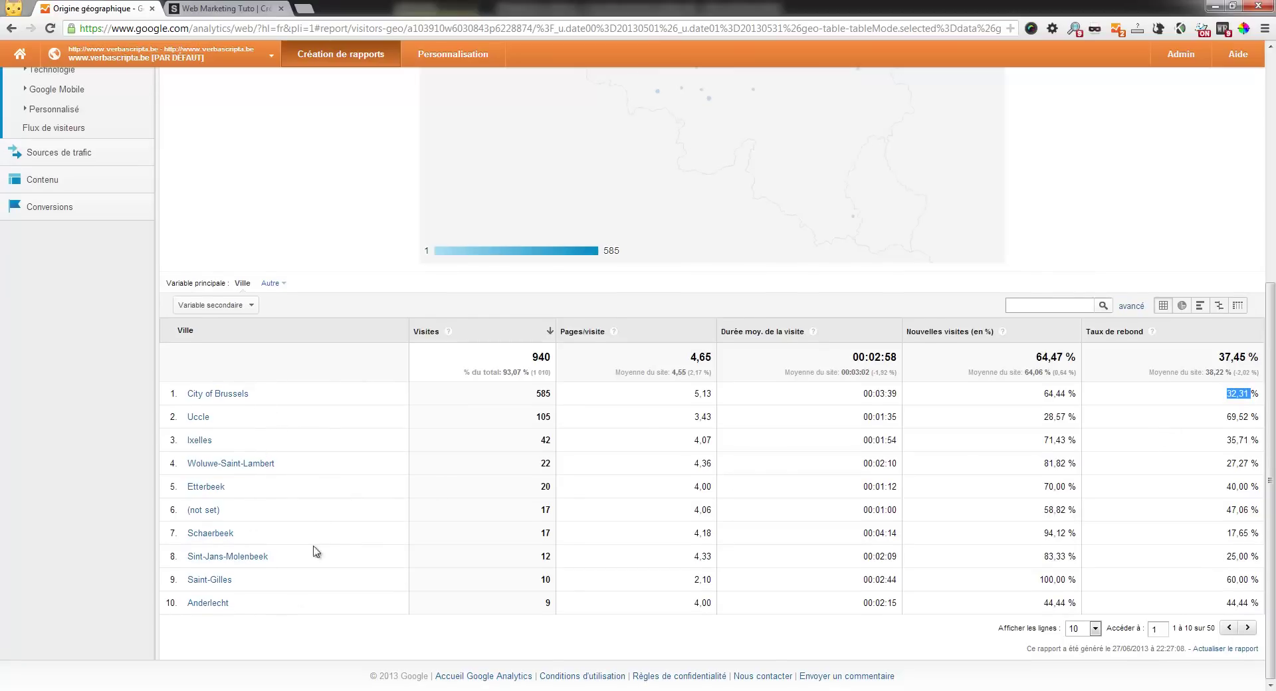
click(213, 307)
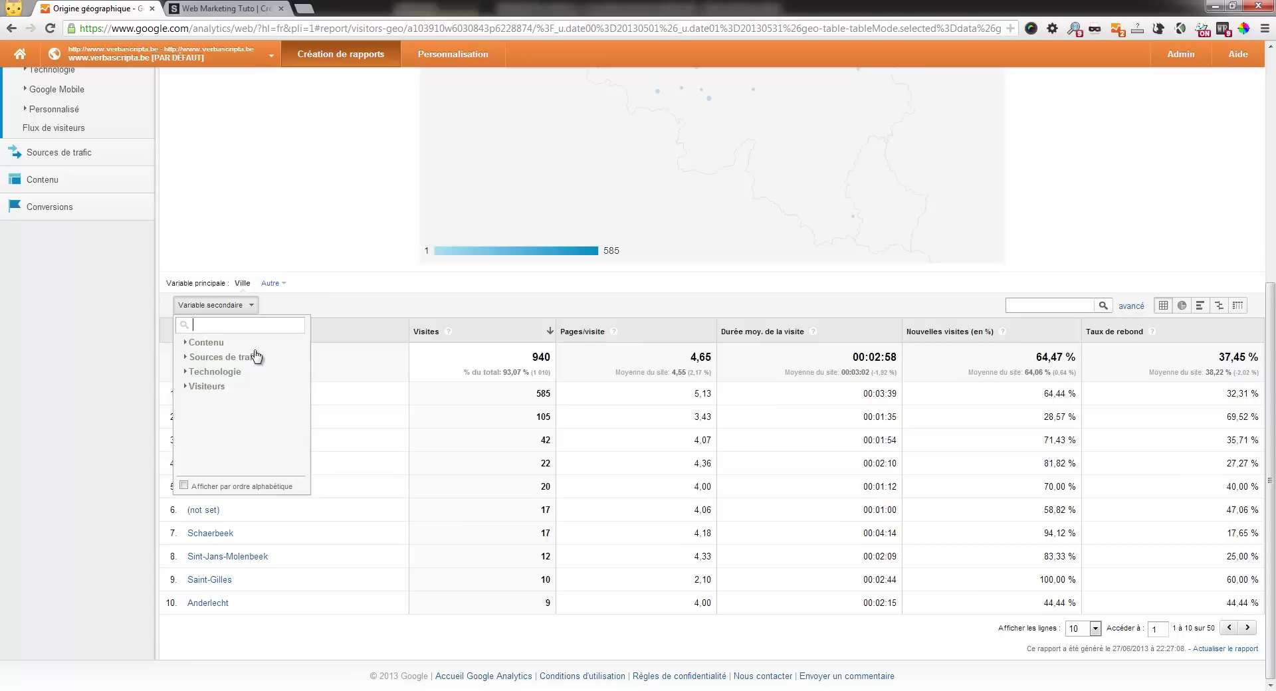
click(206, 361)
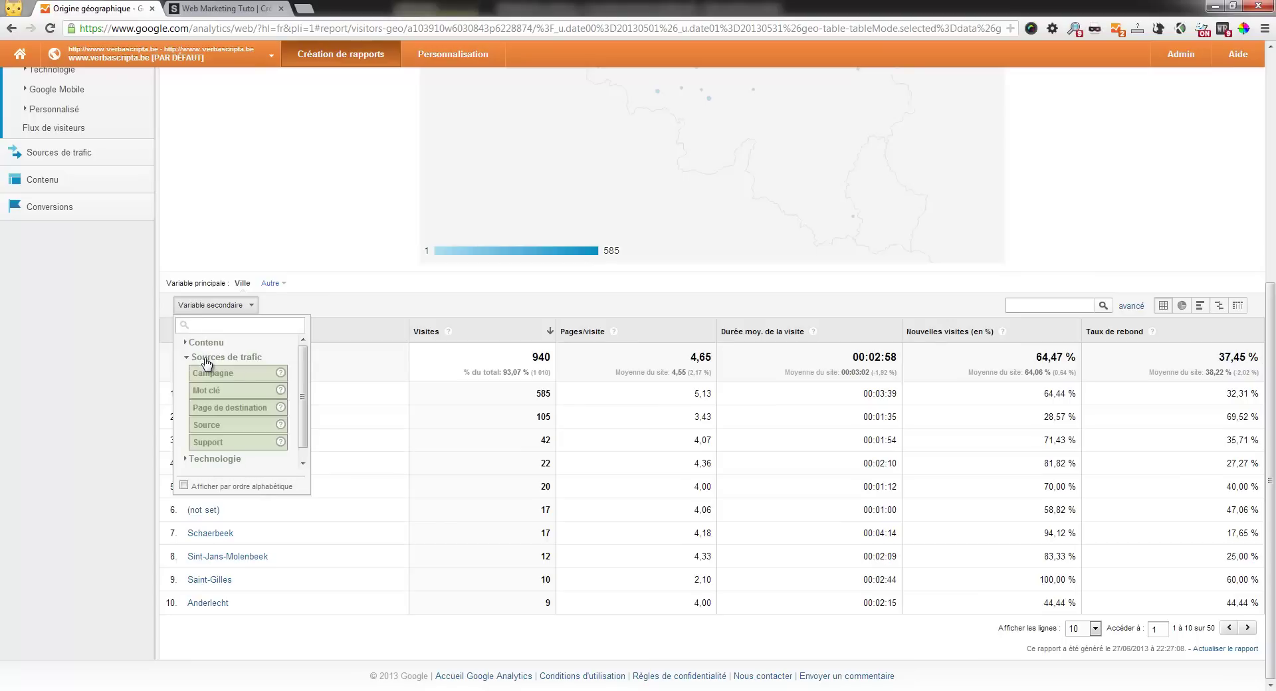
click(232, 409)
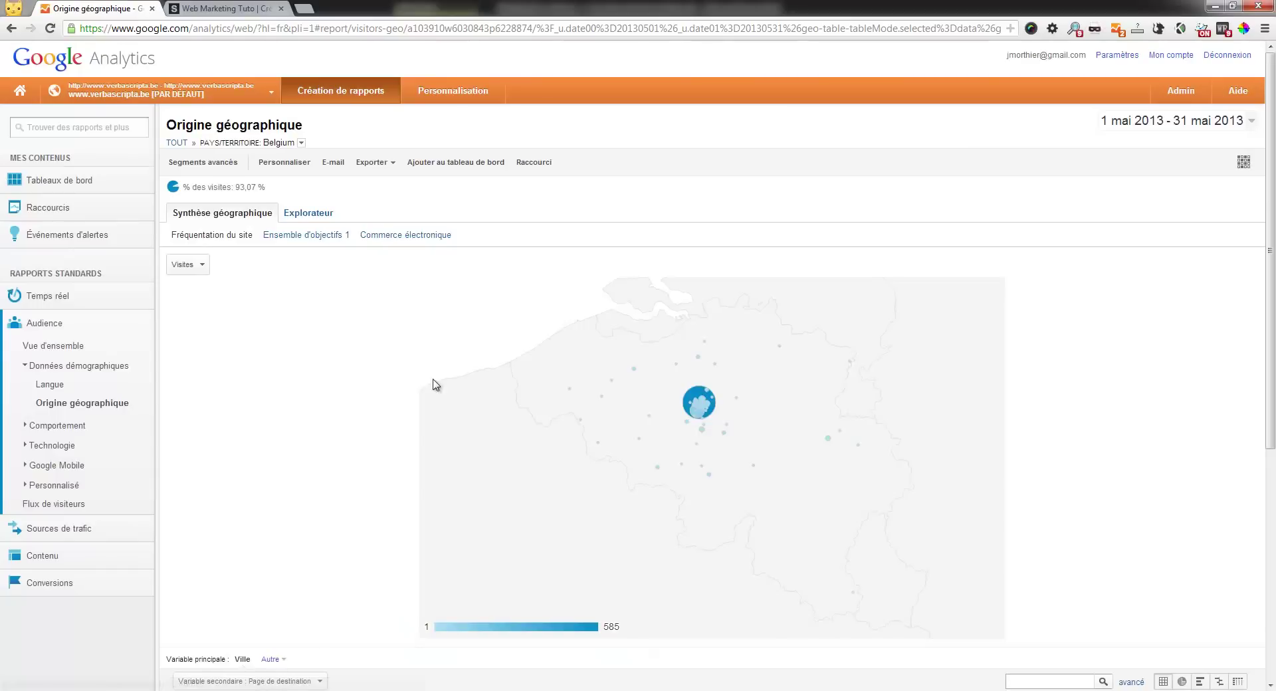
Highlight the visits, landing page and bounce rate of the first City of Brussels row in the table.
scroll(348, 404, down, 5)
scroll(371, 414, up, 1)
scroll(366, 412, down, 2)
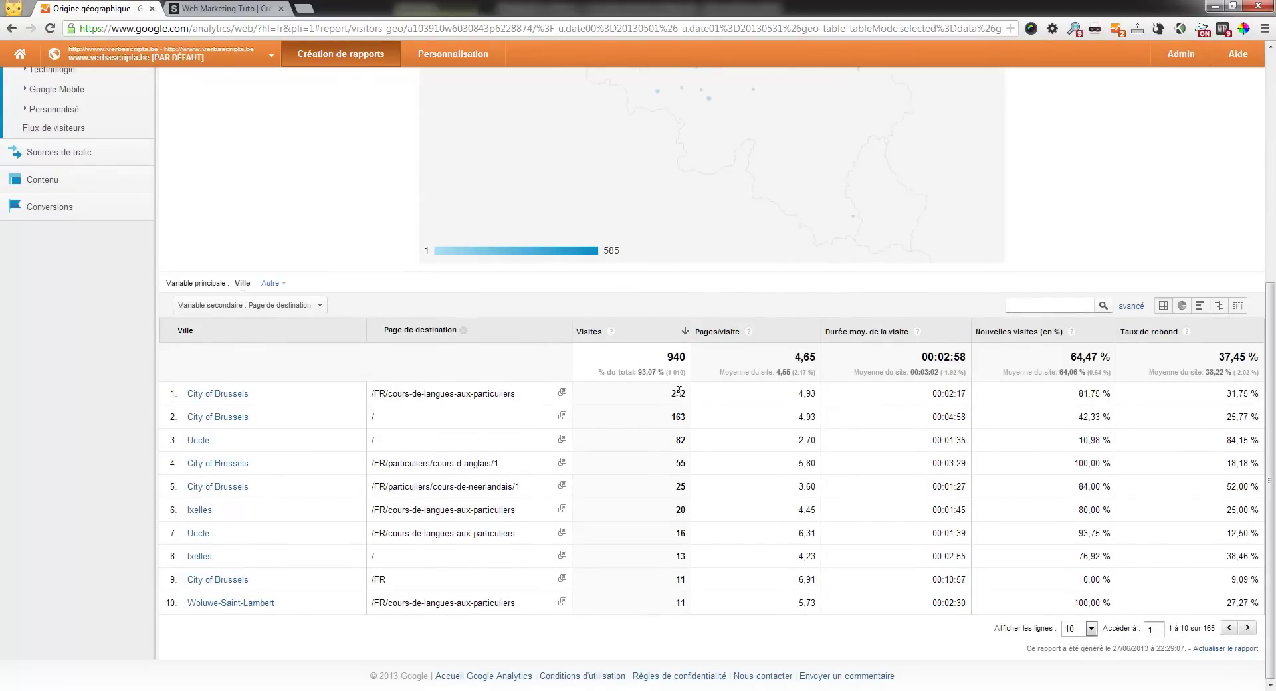
drag(677, 393, 693, 395)
drag(520, 398, 373, 401)
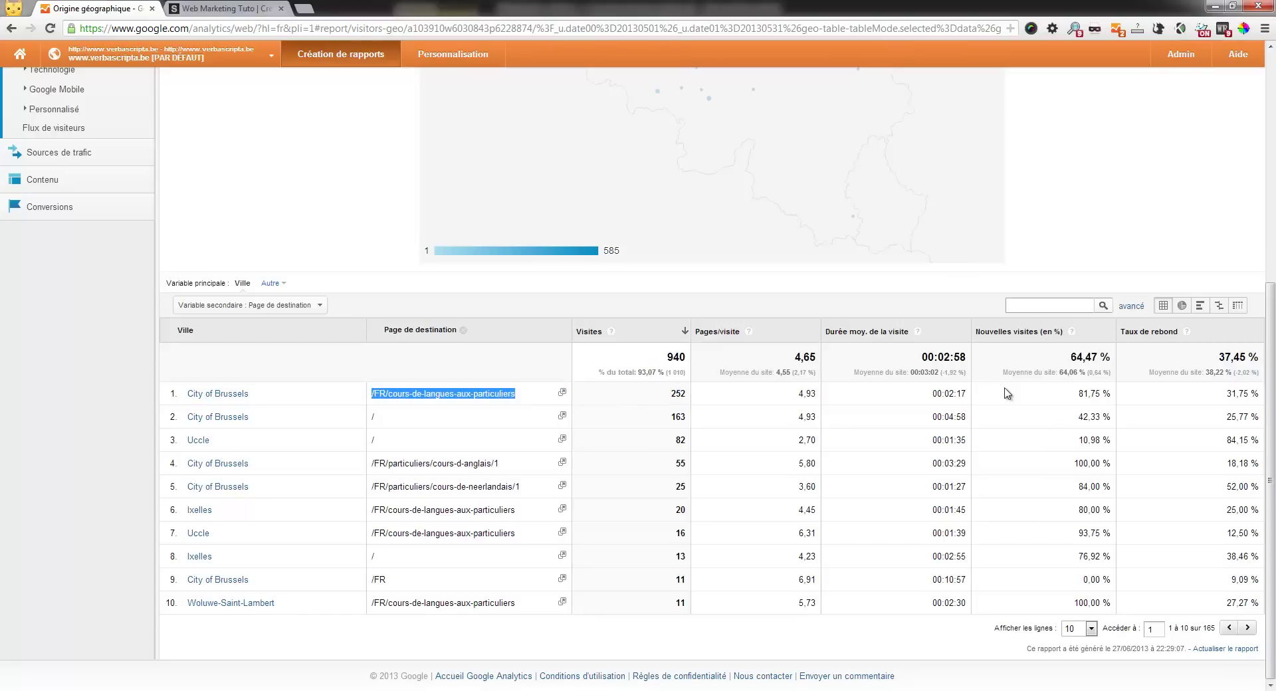
drag(1265, 395, 1236, 394)
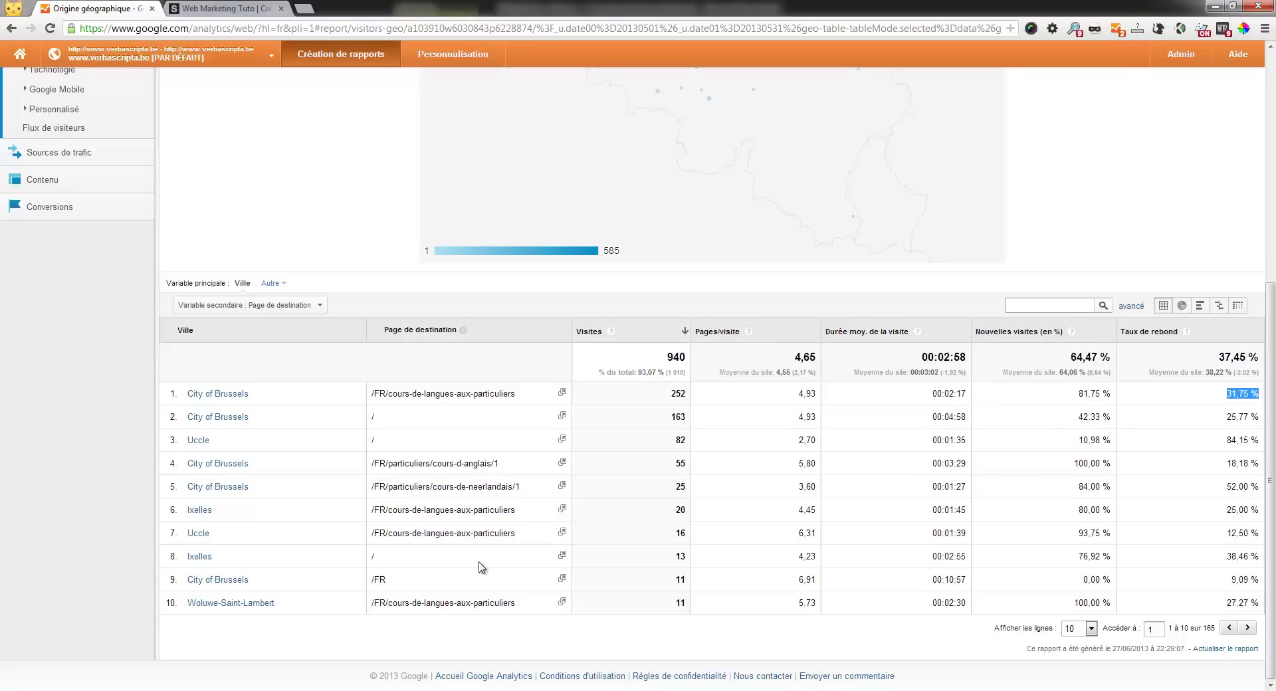
Set the table to show 50 rows and look through the extended list of cities and landing pages.
click(1085, 630)
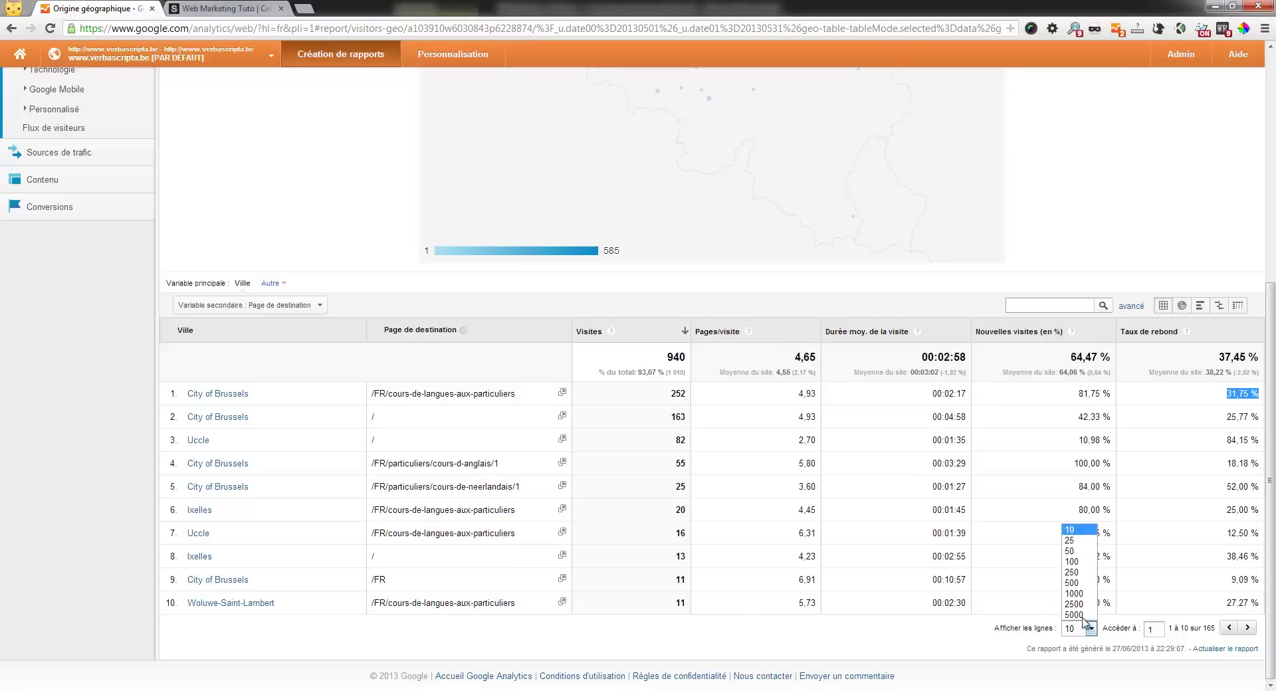
click(1070, 551)
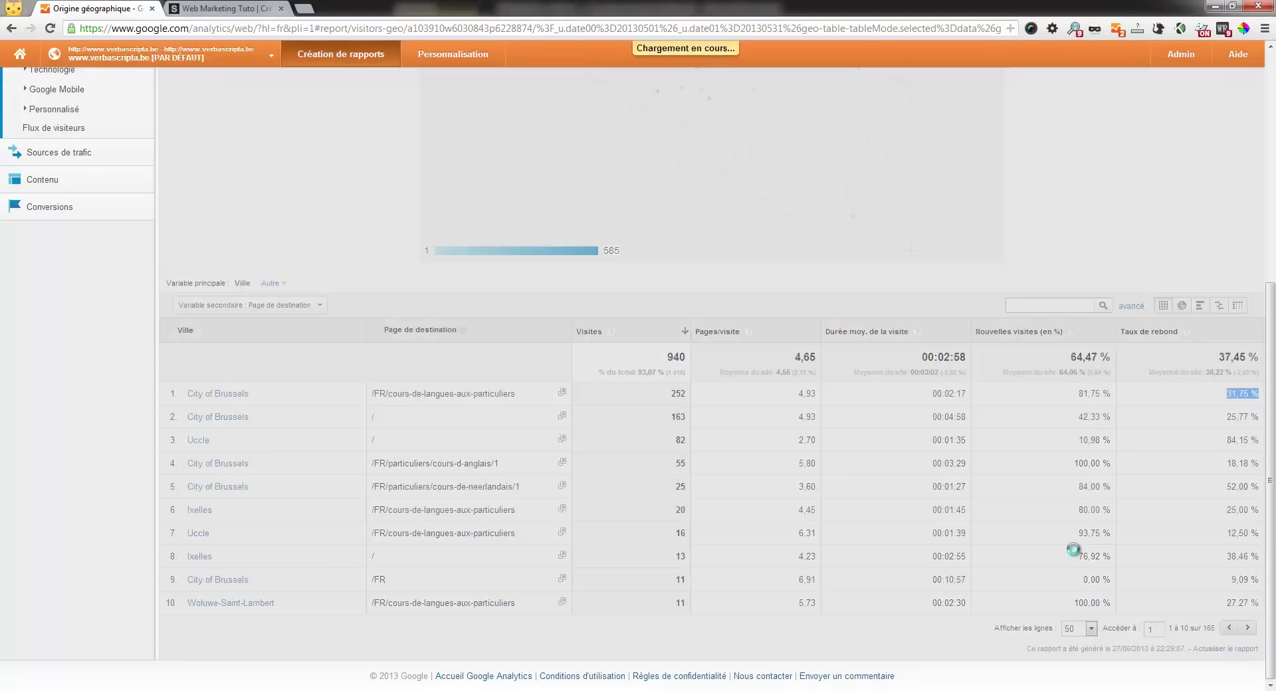
scroll(988, 529, down, 7)
scroll(987, 529, down, 7)
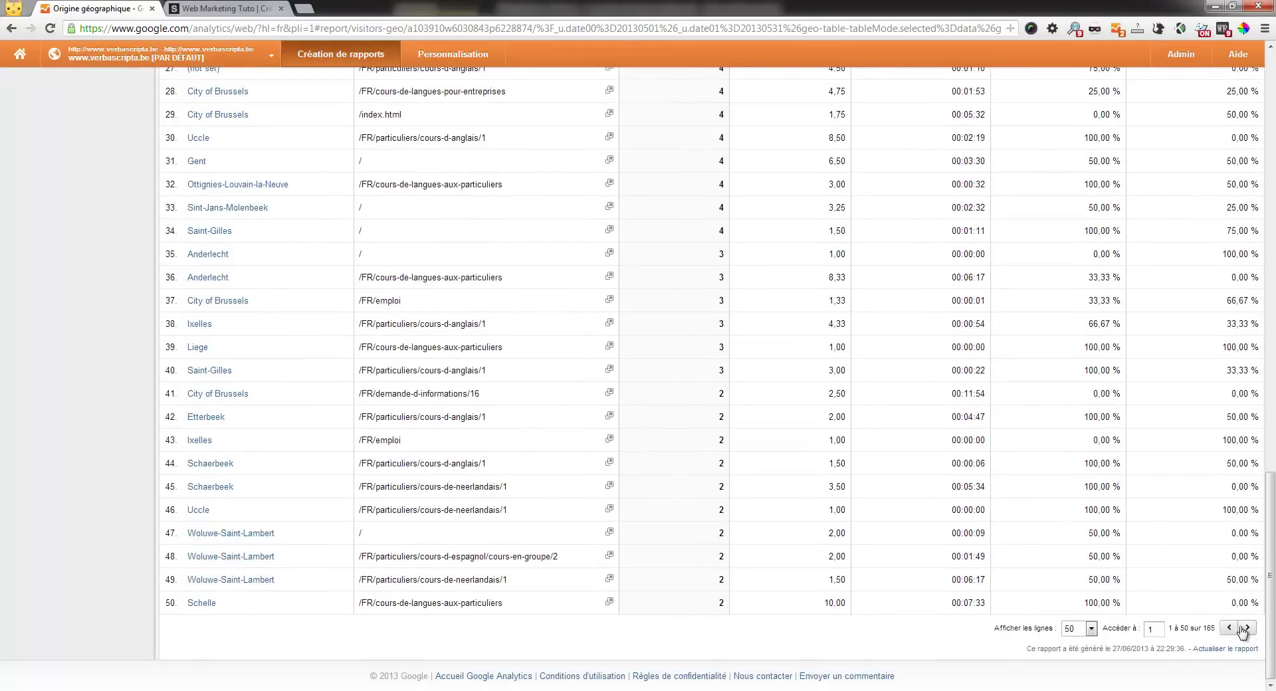
scroll(764, 542, up, 7)
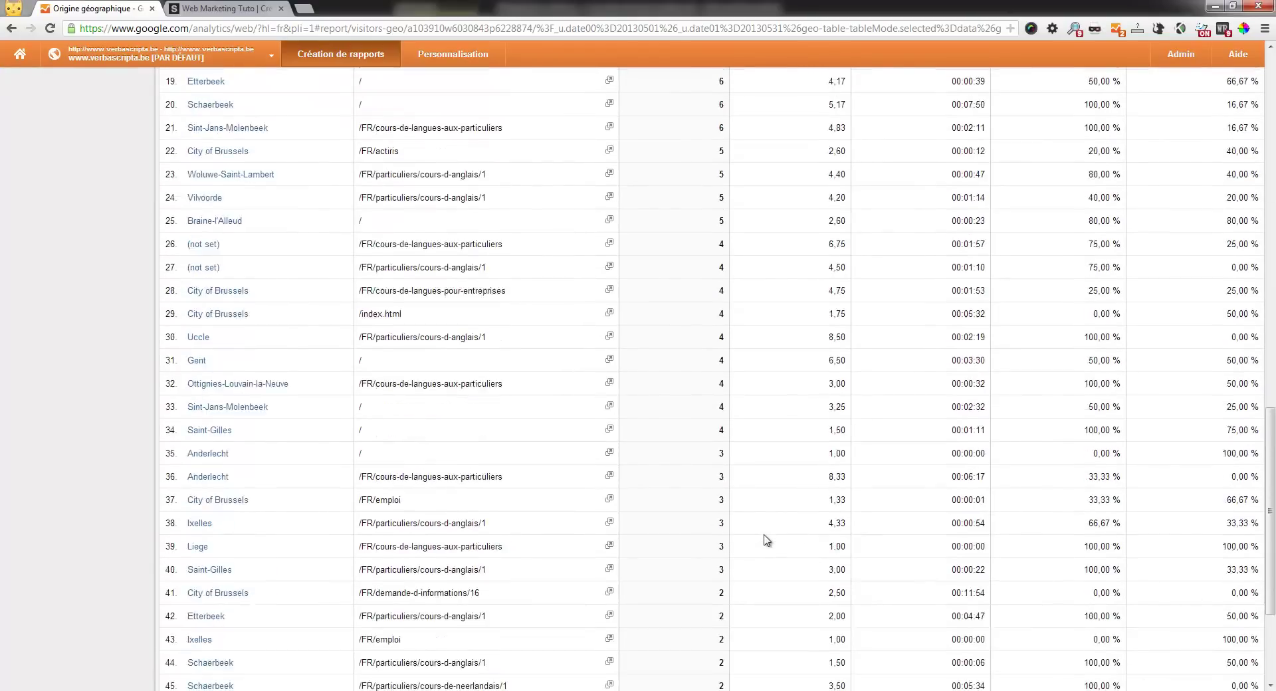
scroll(763, 542, up, 1)
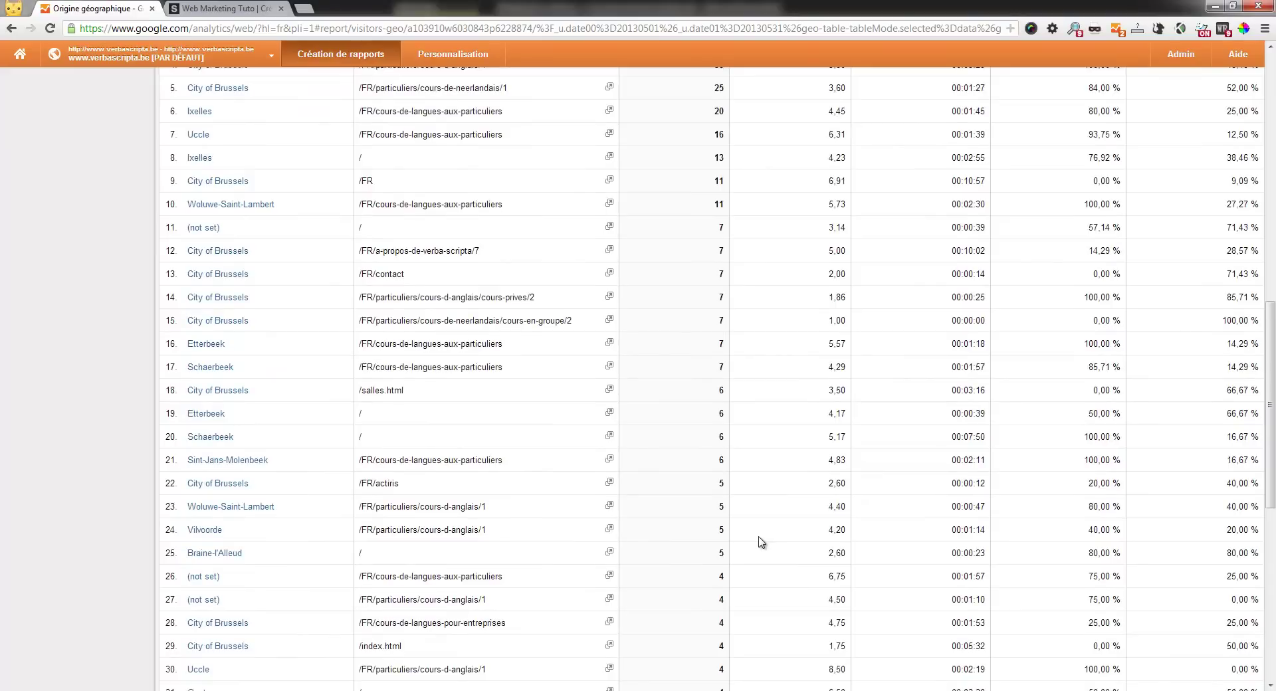
scroll(762, 542, up, 3)
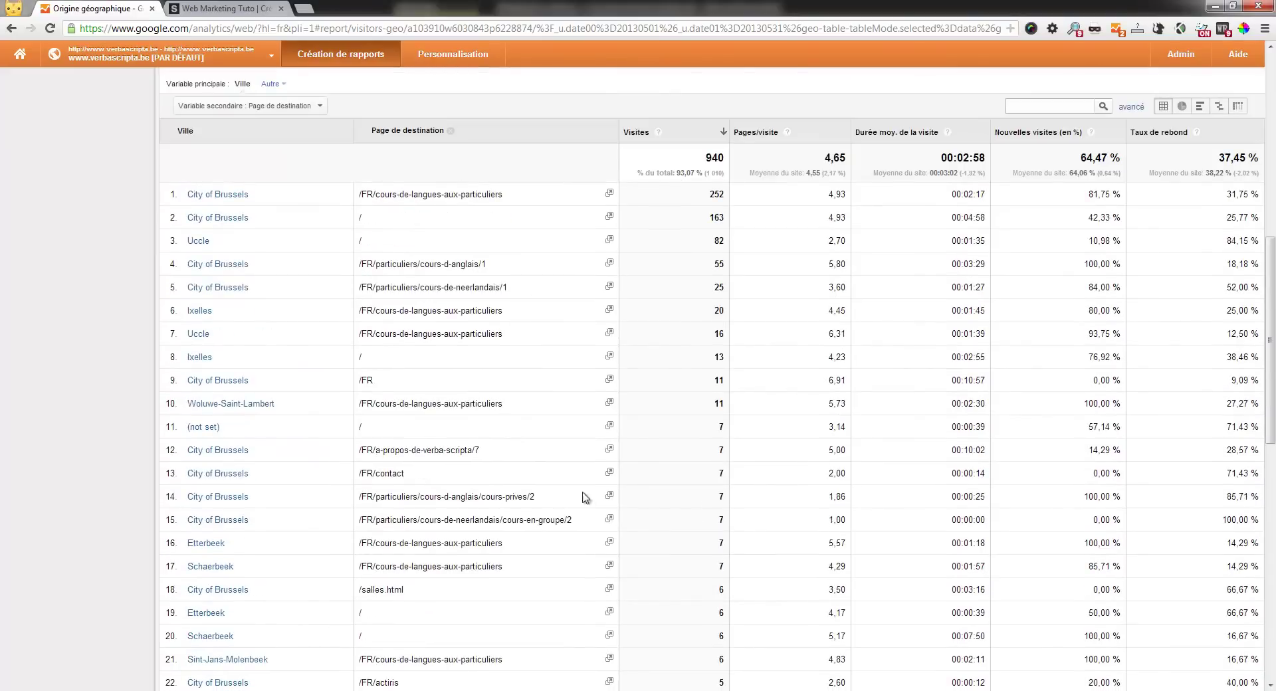
Find the Saint-Gilles row whose landing page is the site root and highlight its city and page.
scroll(300, 518, down, 1)
scroll(301, 517, down, 7)
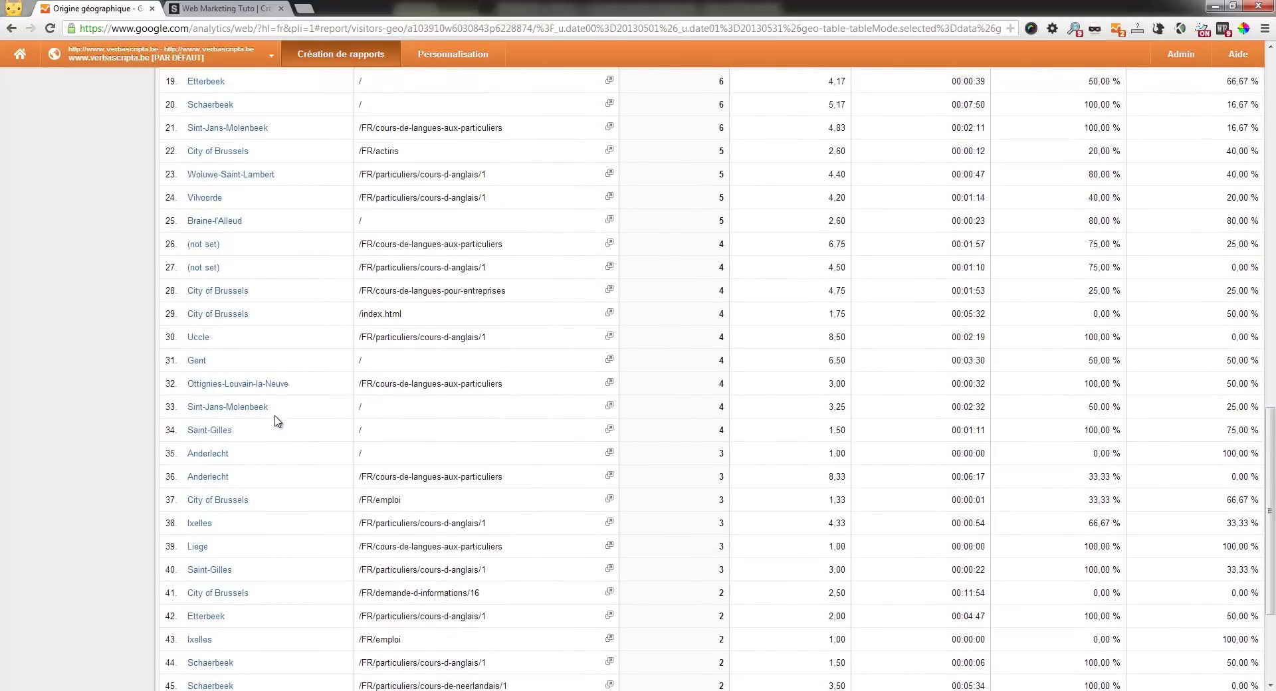
triple_click(392, 433)
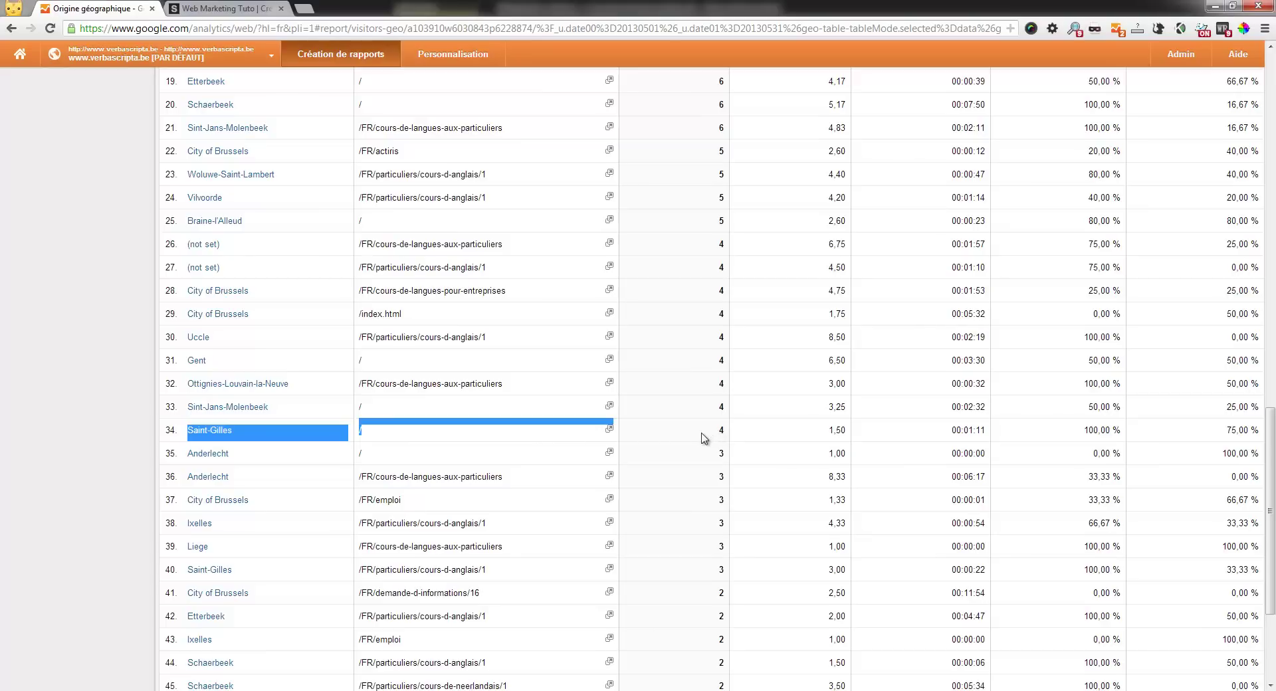
Go back to the first City of Brussels row and highlight its landing page /FR/cours-de-langues-aux-particuliers, then point out its bounce rate.
scroll(497, 442, up, 4)
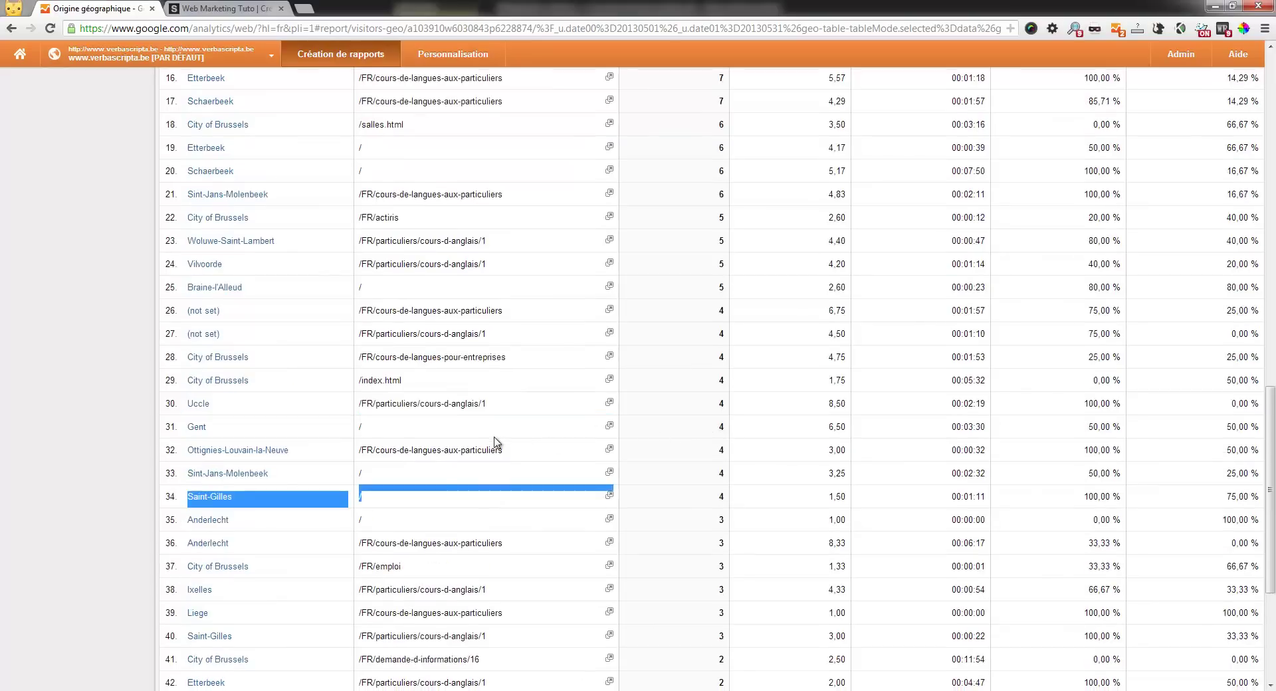
scroll(498, 444, up, 7)
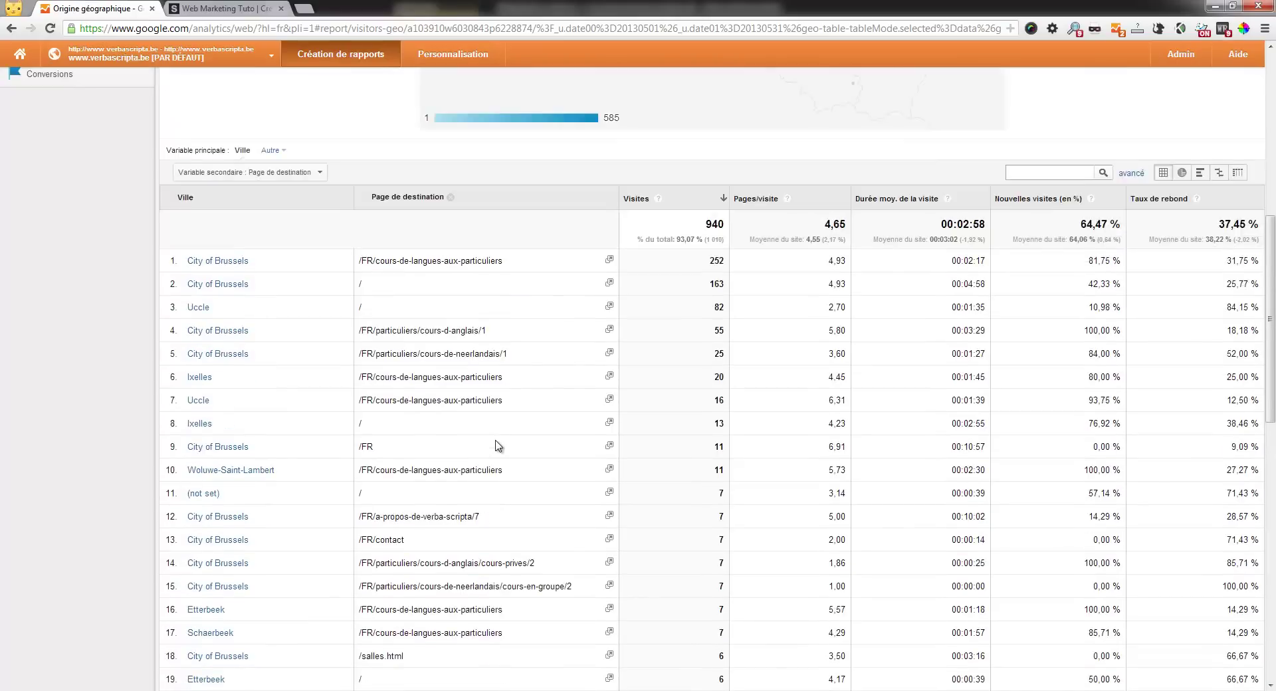
scroll(495, 441, up, 1)
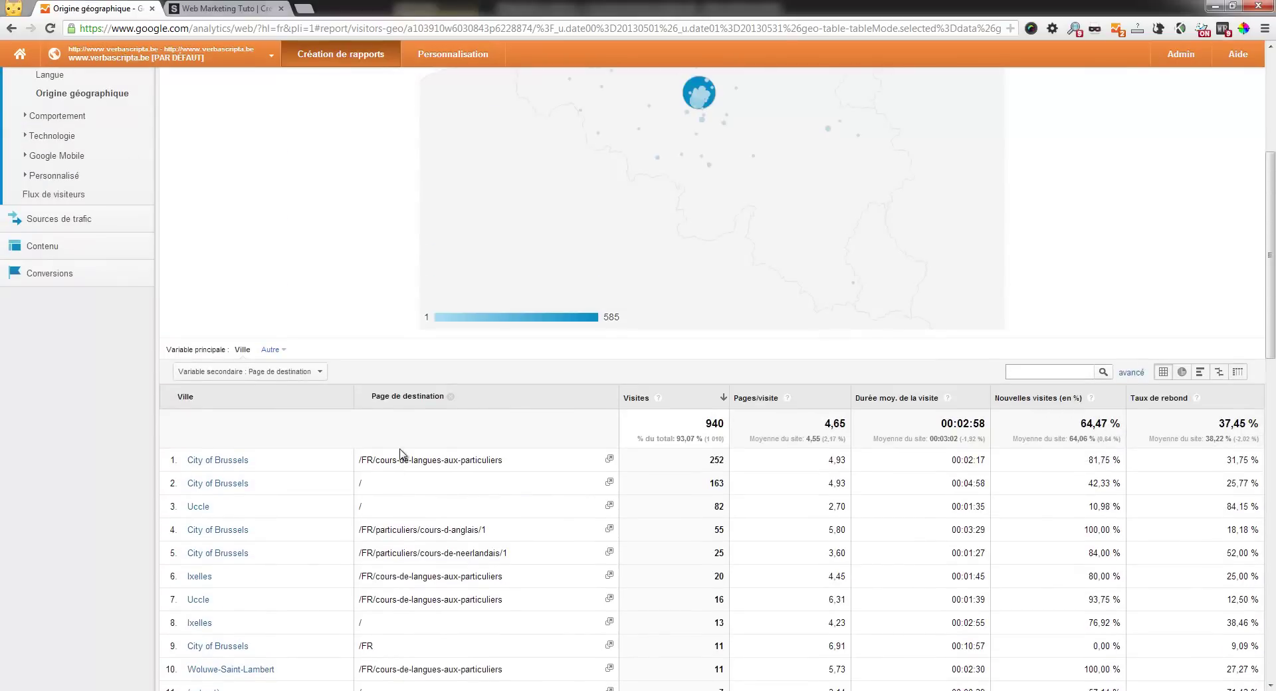
scroll(400, 450, down, 1)
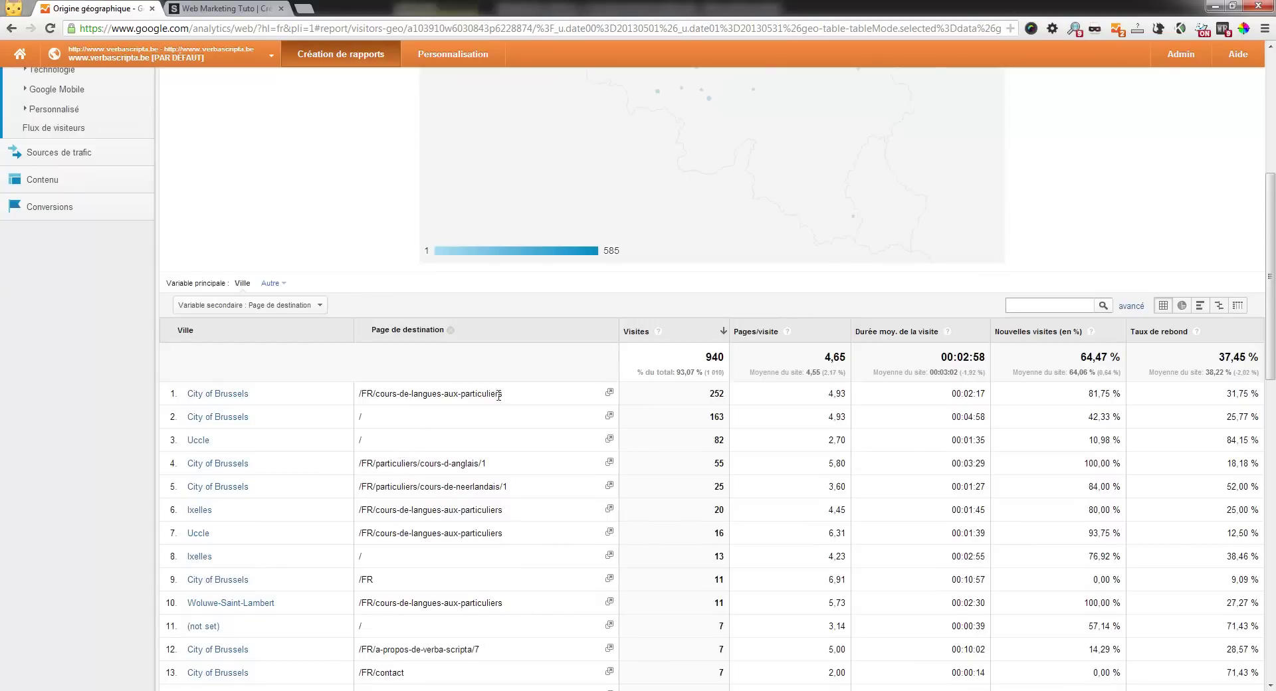
drag(500, 395, 366, 394)
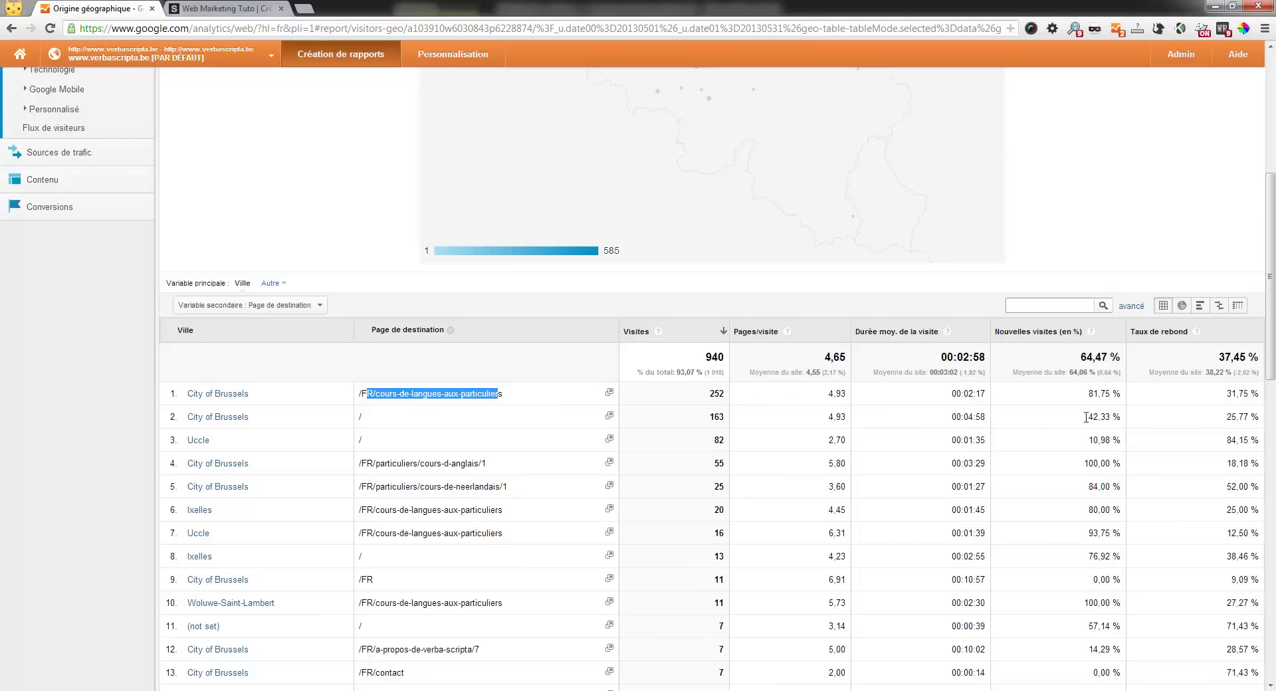
click(1232, 394)
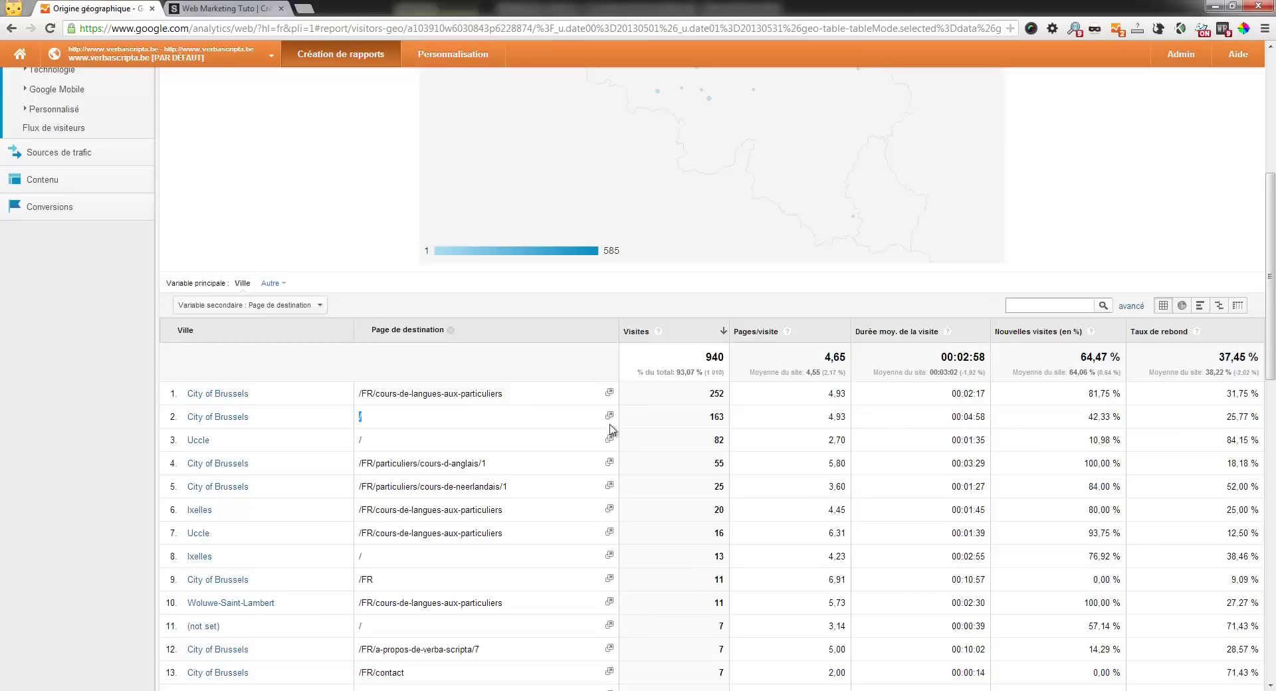
Highlight the average visit durations of City of Brussels and Uccle for the root landing page, plus Uccle's bounce rate.
drag(950, 417, 986, 416)
drag(950, 440, 986, 438)
drag(1226, 440, 1259, 442)
Preview the landing page /FR/cours-de-langues-aux-particuliers from the first City of Brussels row and close its window.
scroll(944, 468, down, 1)
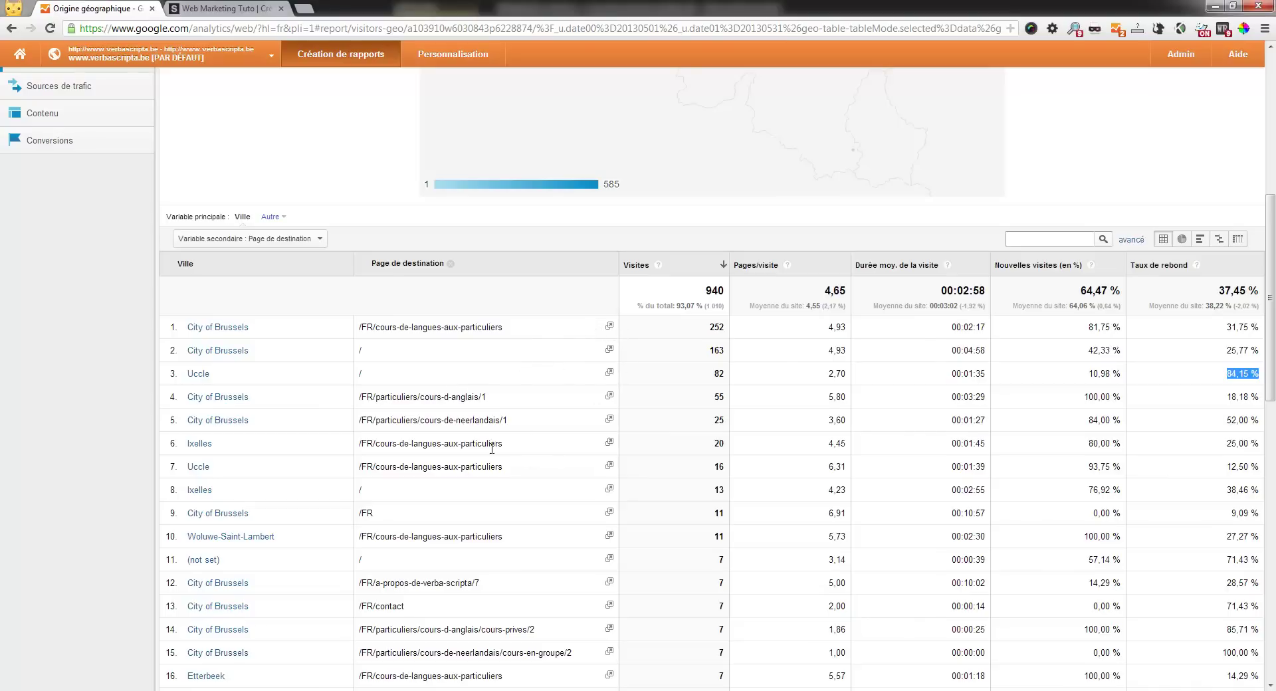
click(609, 327)
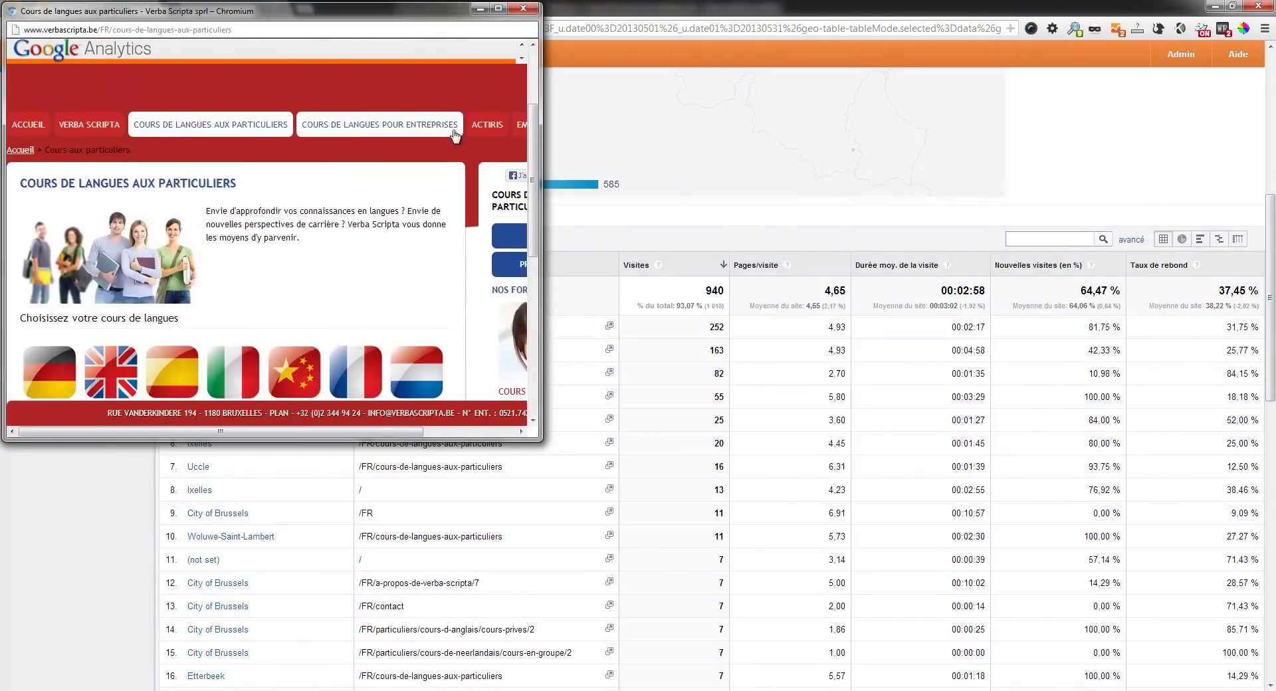
click(523, 10)
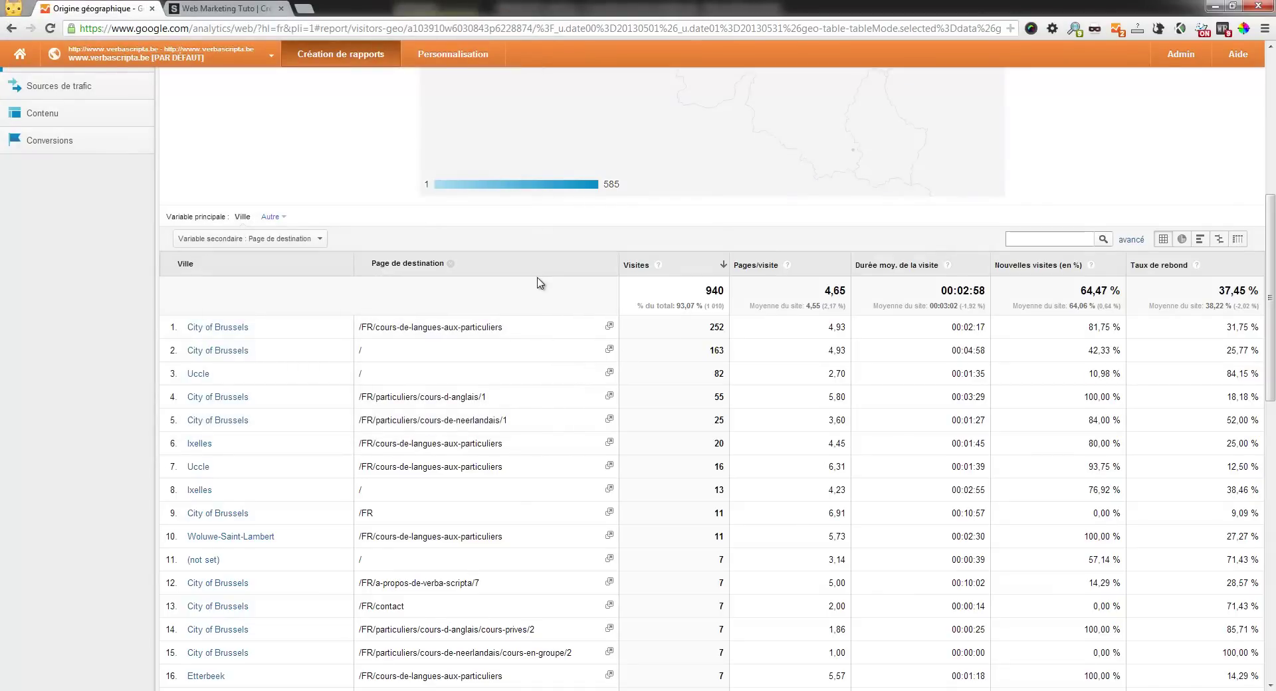
Open the Google Mobile Vue d'ensemble report and highlight the number of visits made without a mobile device.
scroll(539, 285, up, 3)
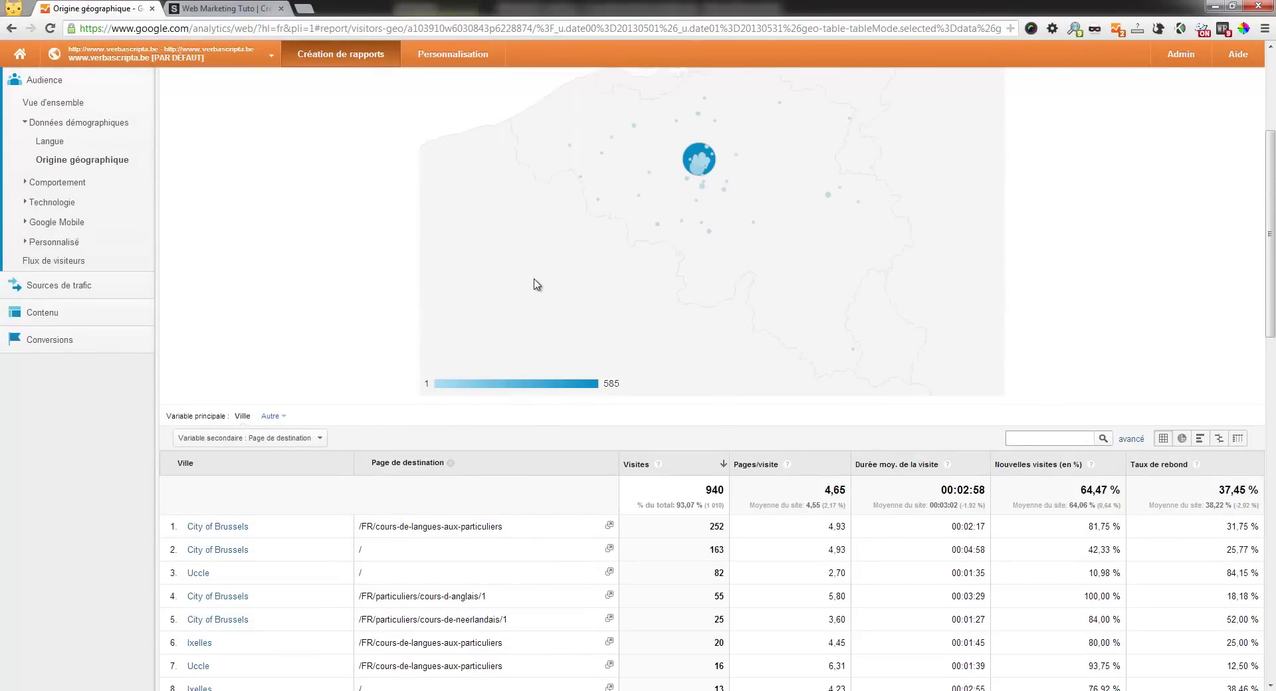
scroll(532, 284, up, 2)
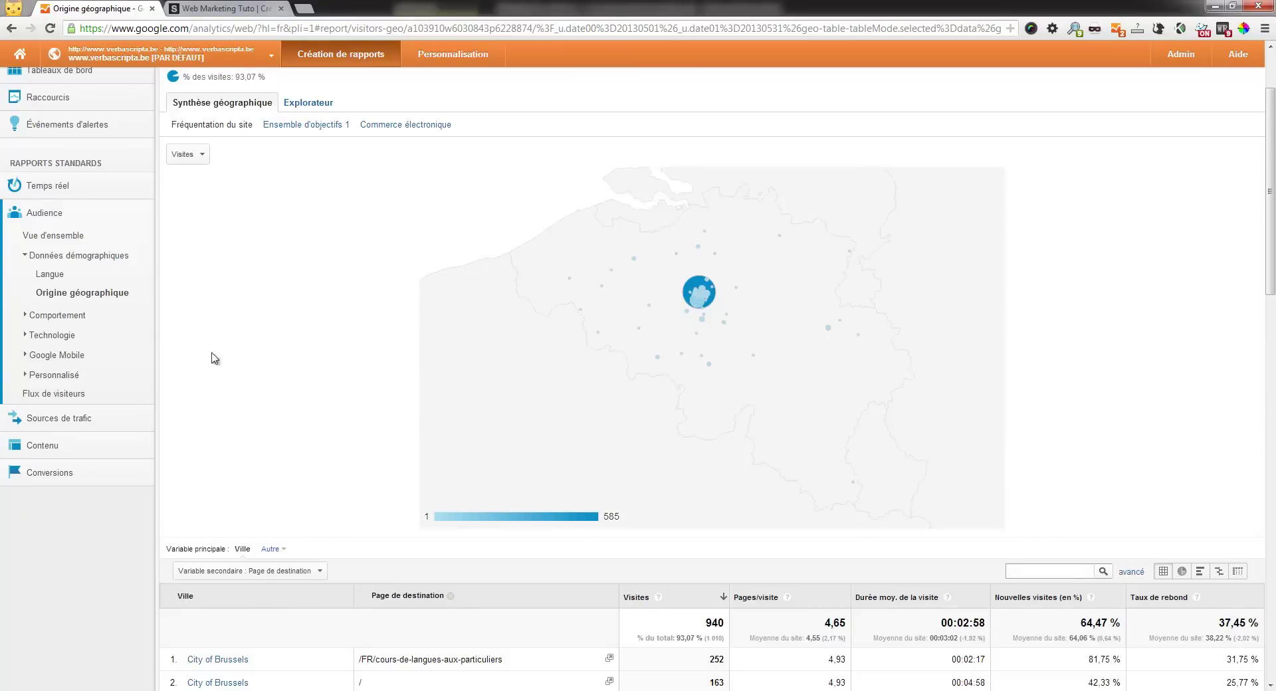
click(32, 357)
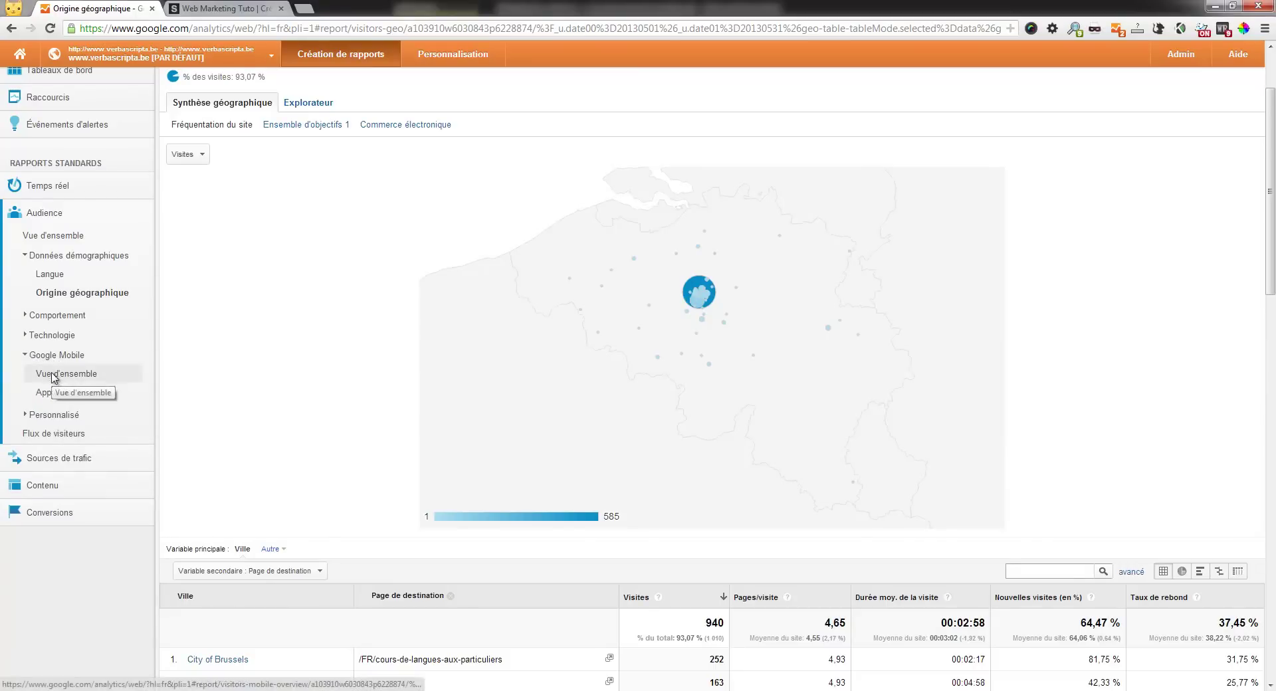
click(53, 377)
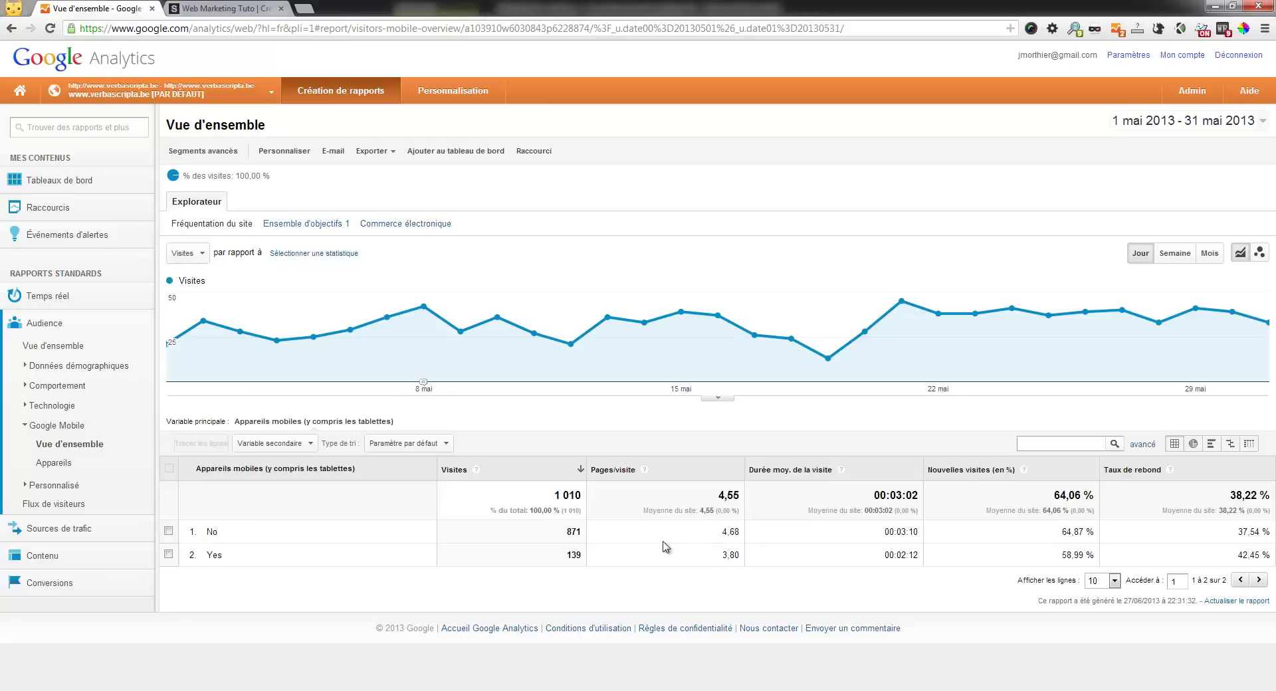
drag(575, 532, 583, 532)
Switch the mobile device table to performance view and highlight the percentage of visits for the No row.
click(1195, 445)
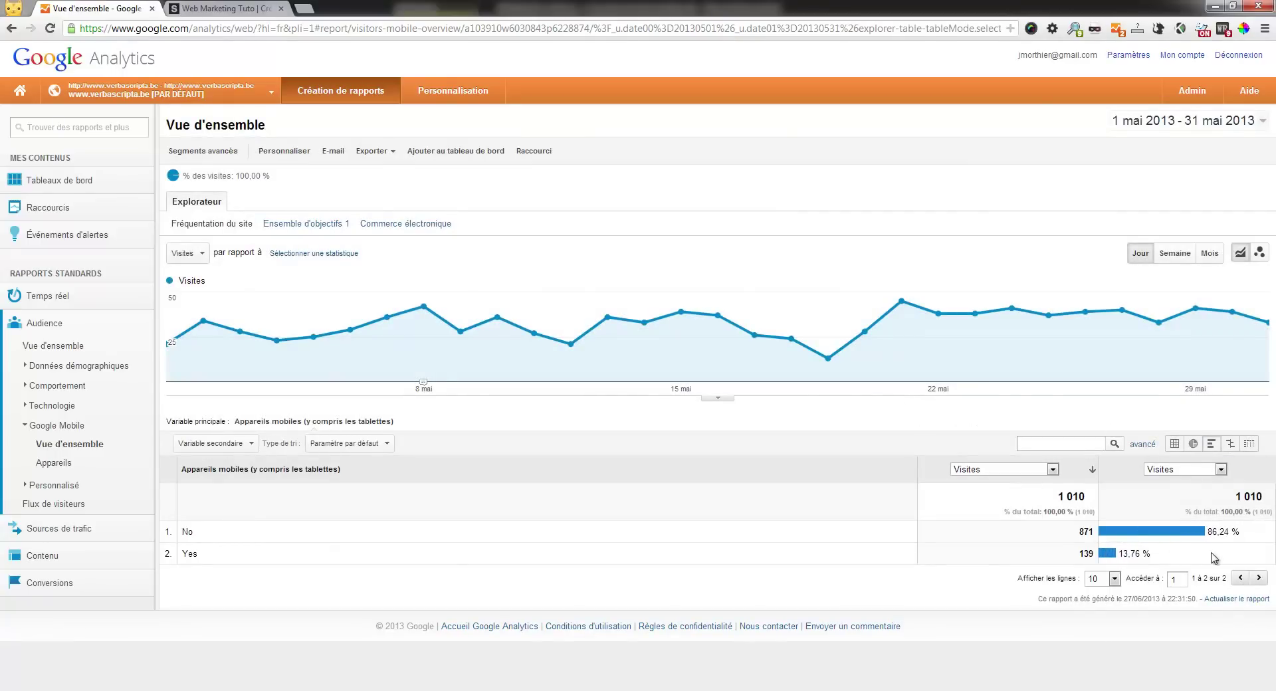
drag(1217, 535, 1237, 532)
click(1152, 555)
Open the Appareils report under Google Mobile and view the table of mobile devices.
click(52, 467)
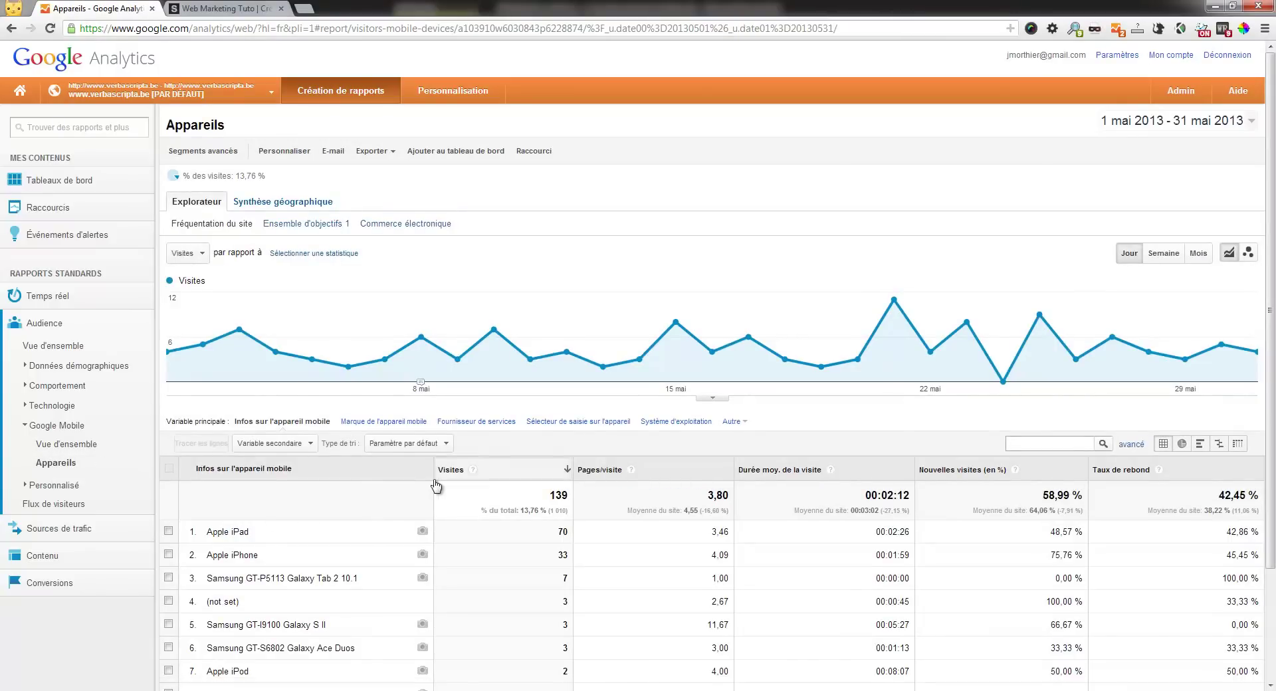
scroll(426, 519, down, 1)
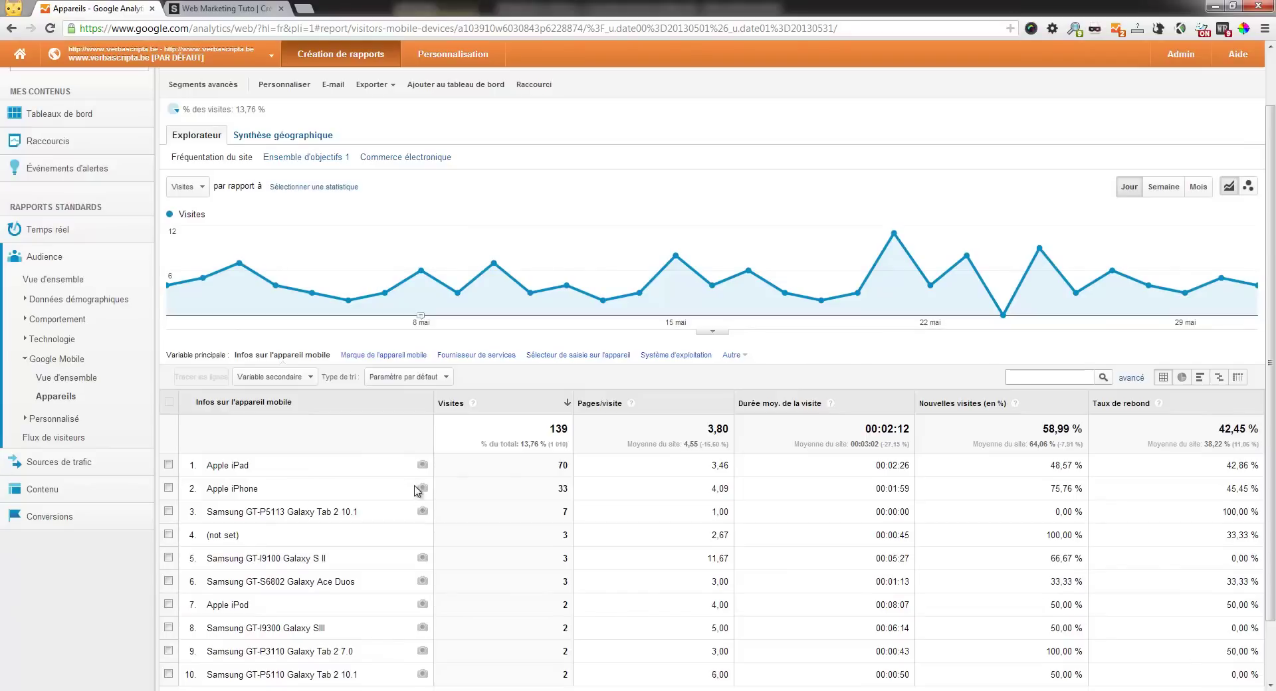
Preview the device photos for the Samsung GT-S6802 Galaxy Ace Duos in the mobile devices table.
scroll(544, 468, down, 1)
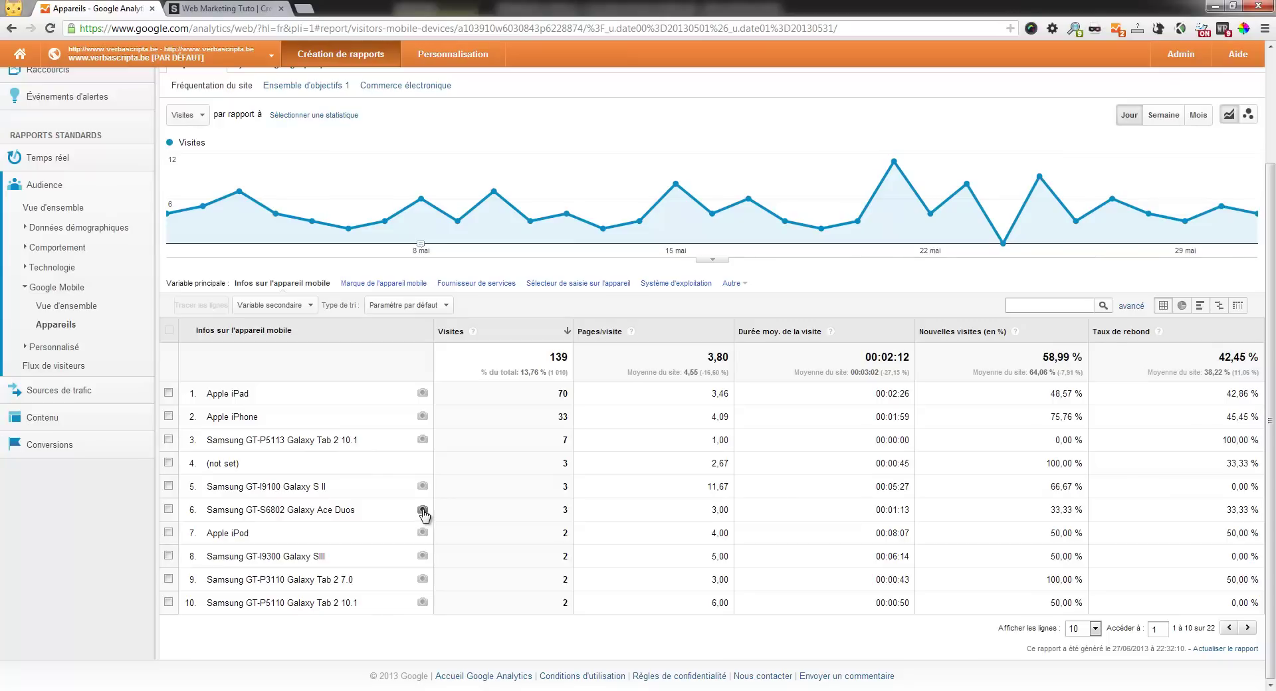
mouse_move(423, 514)
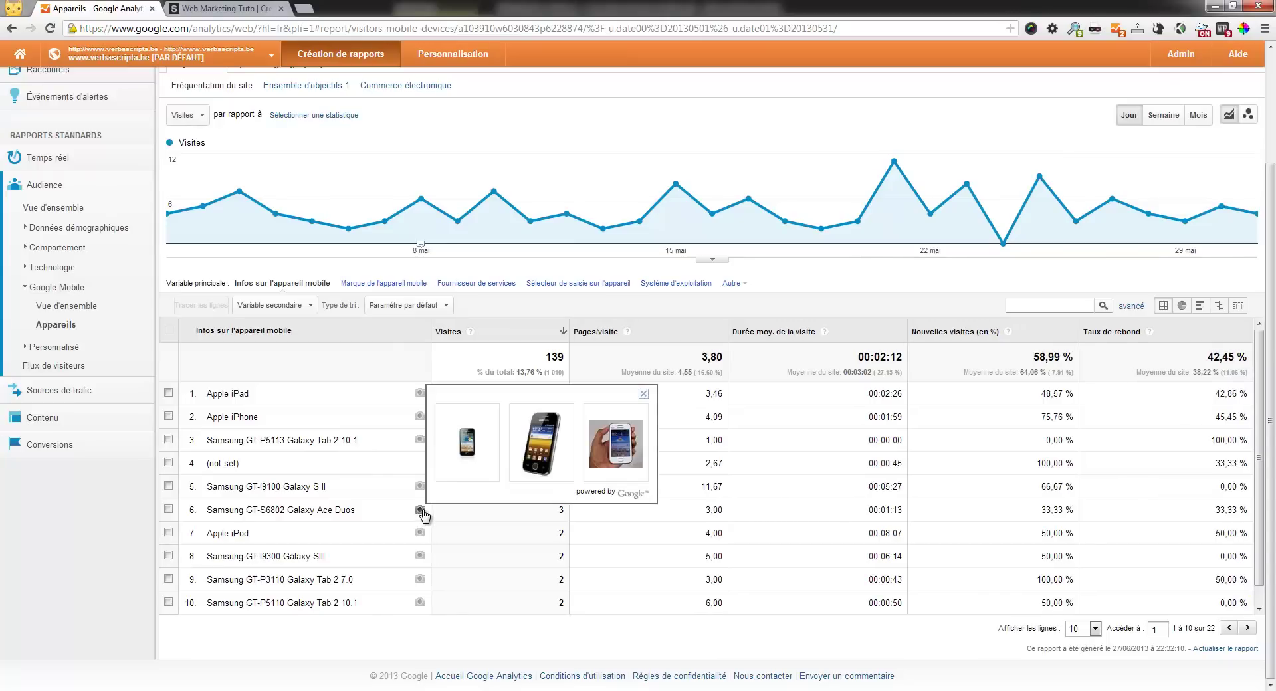
mouse_move(421, 443)
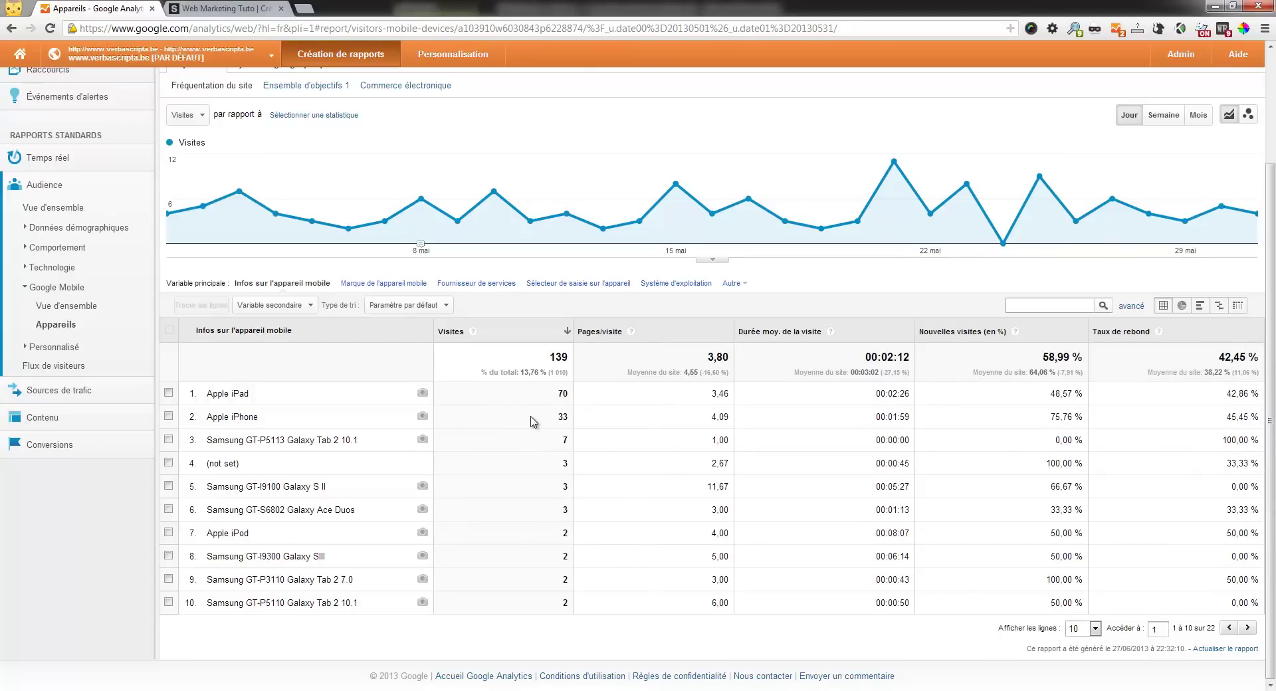
scroll(532, 421, up, 2)
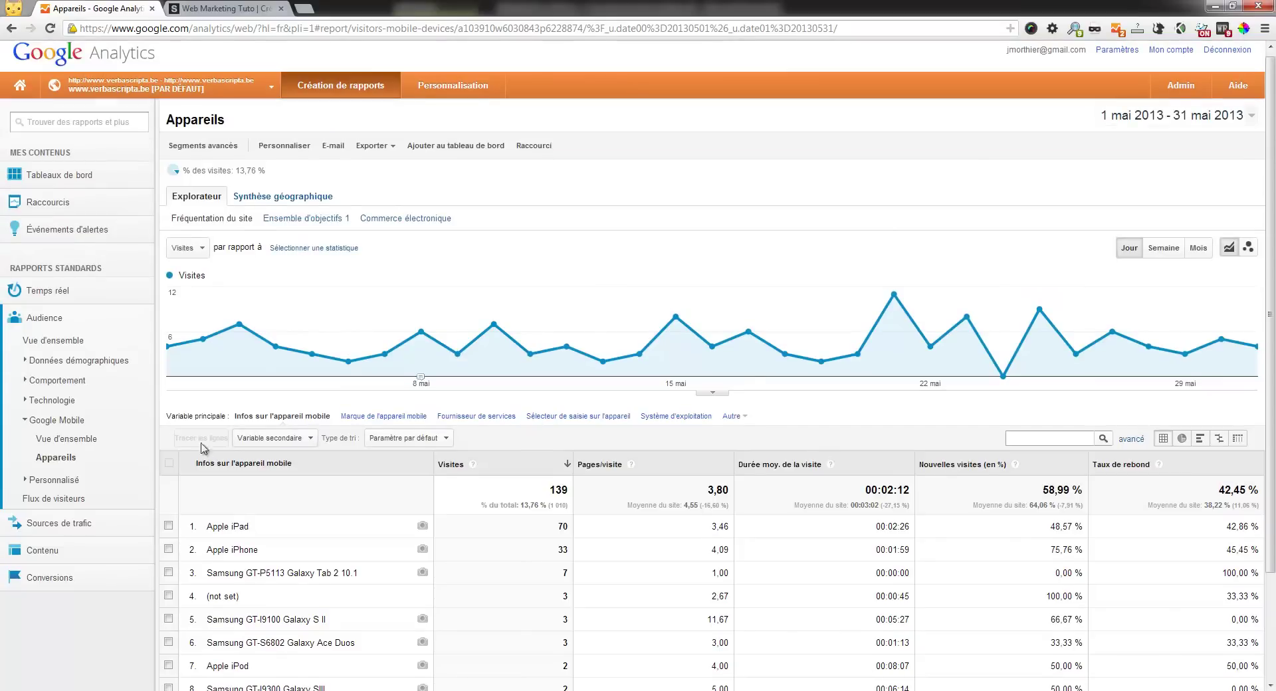
Open the Flux de visiteurs report and highlight the traffic through the / landing page node.
click(58, 505)
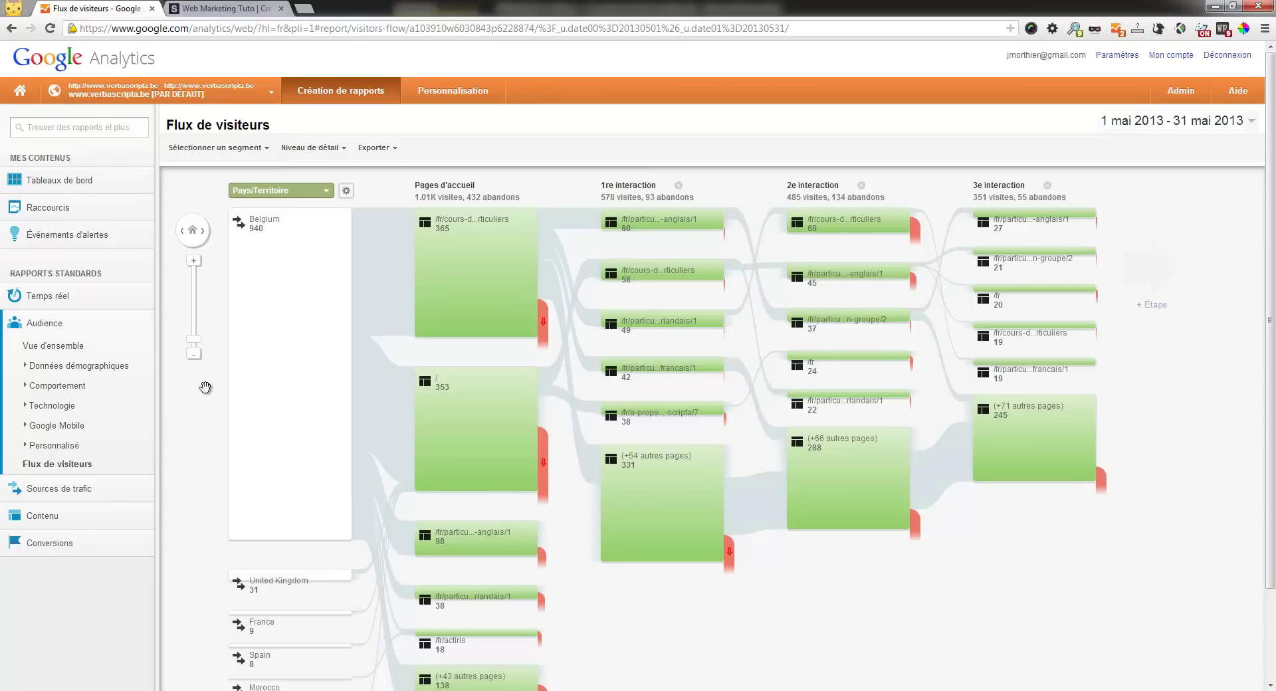
mouse_move(494, 440)
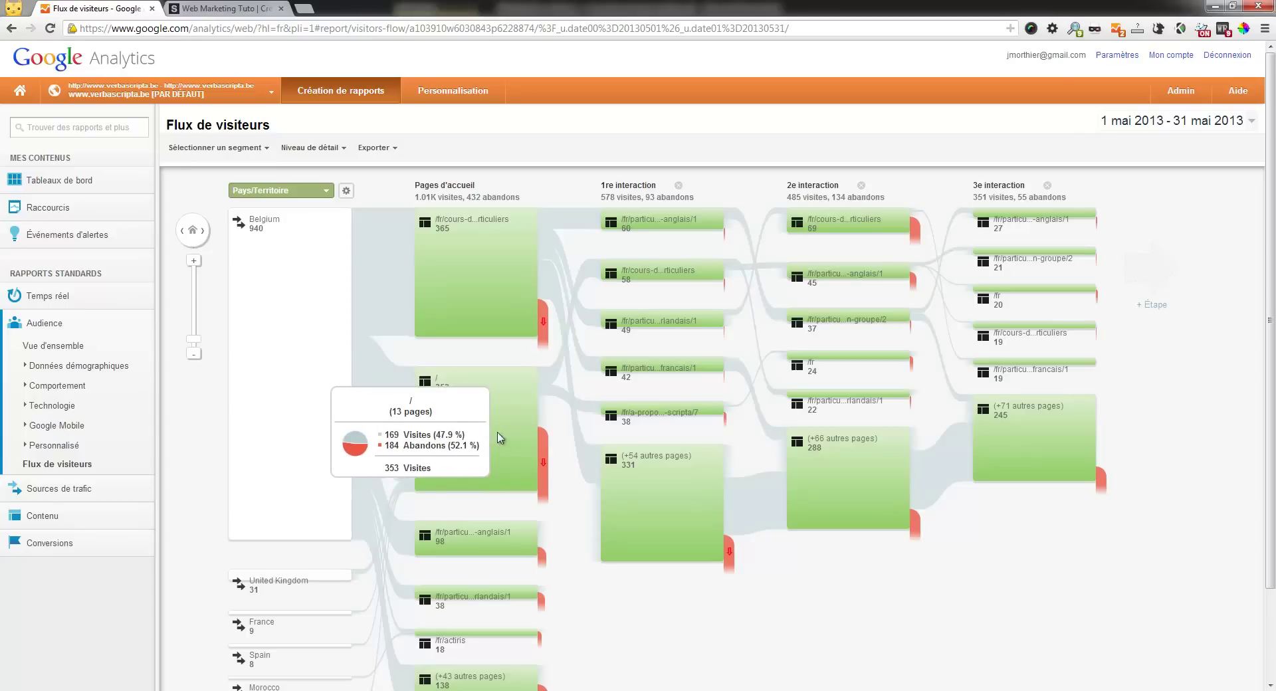
click(494, 438)
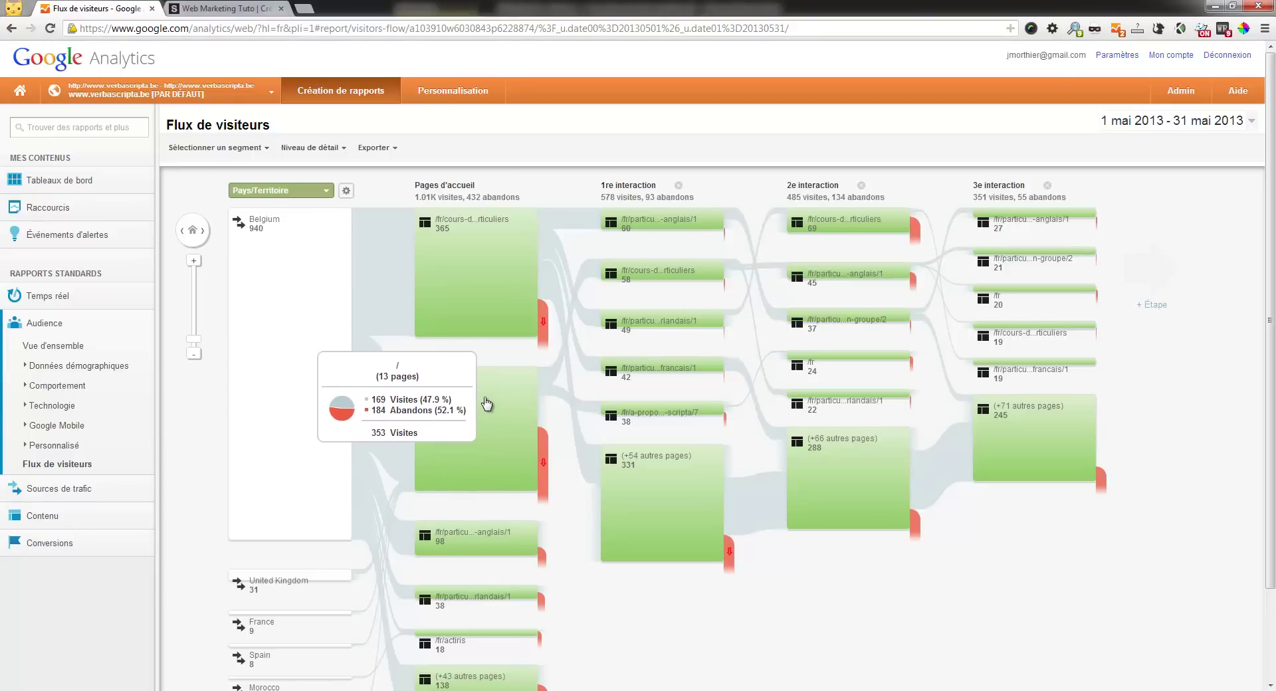
click(484, 401)
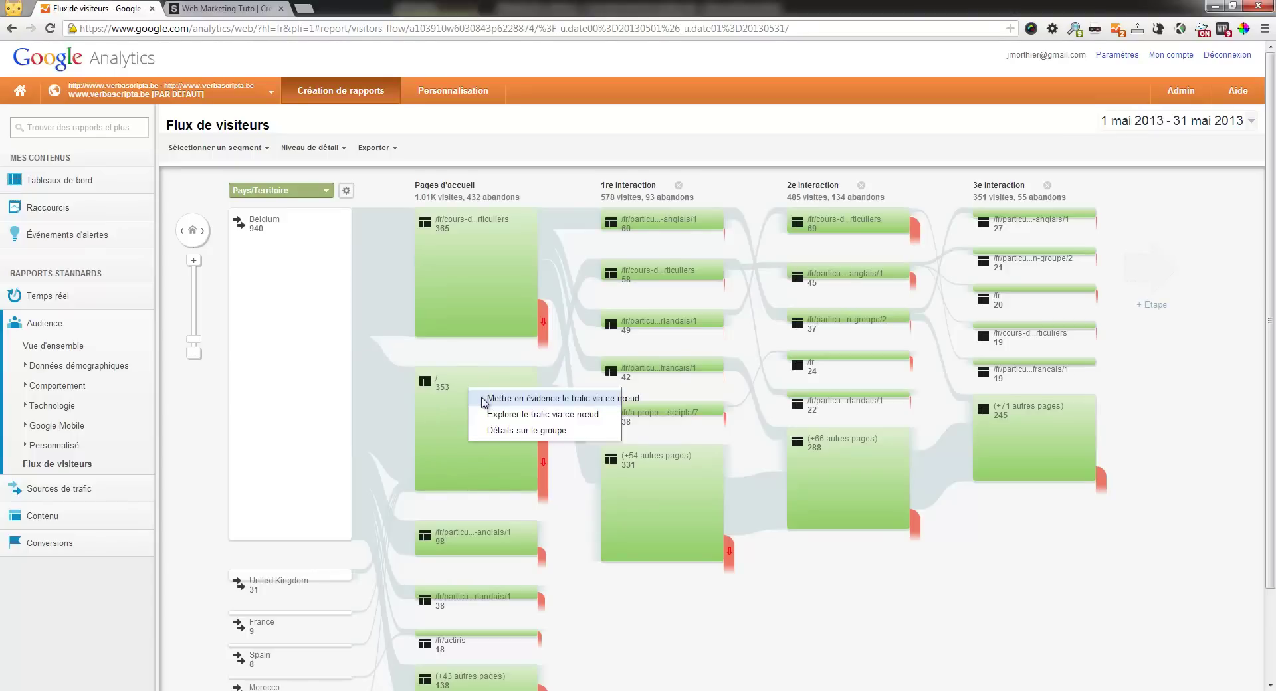
click(528, 399)
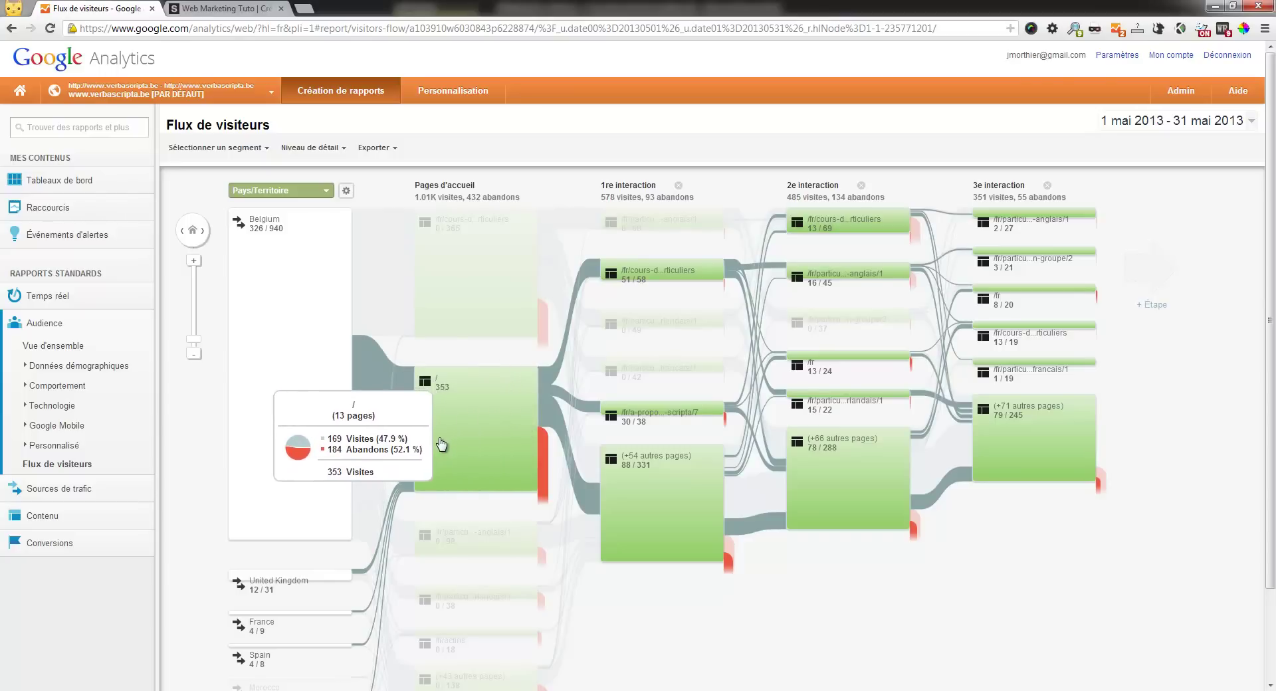
Examine the visits and abandons of the / landing page and its highlighted first-interaction pages.
scroll(370, 562, down, 1)
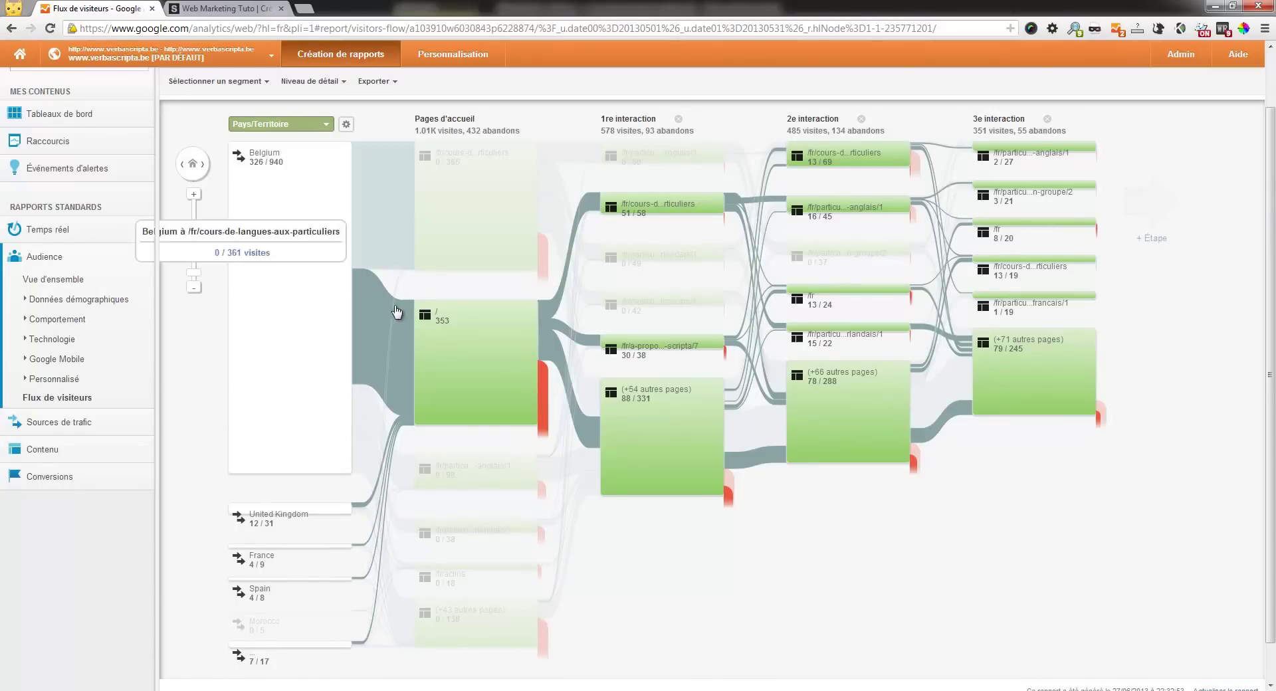
mouse_move(418, 333)
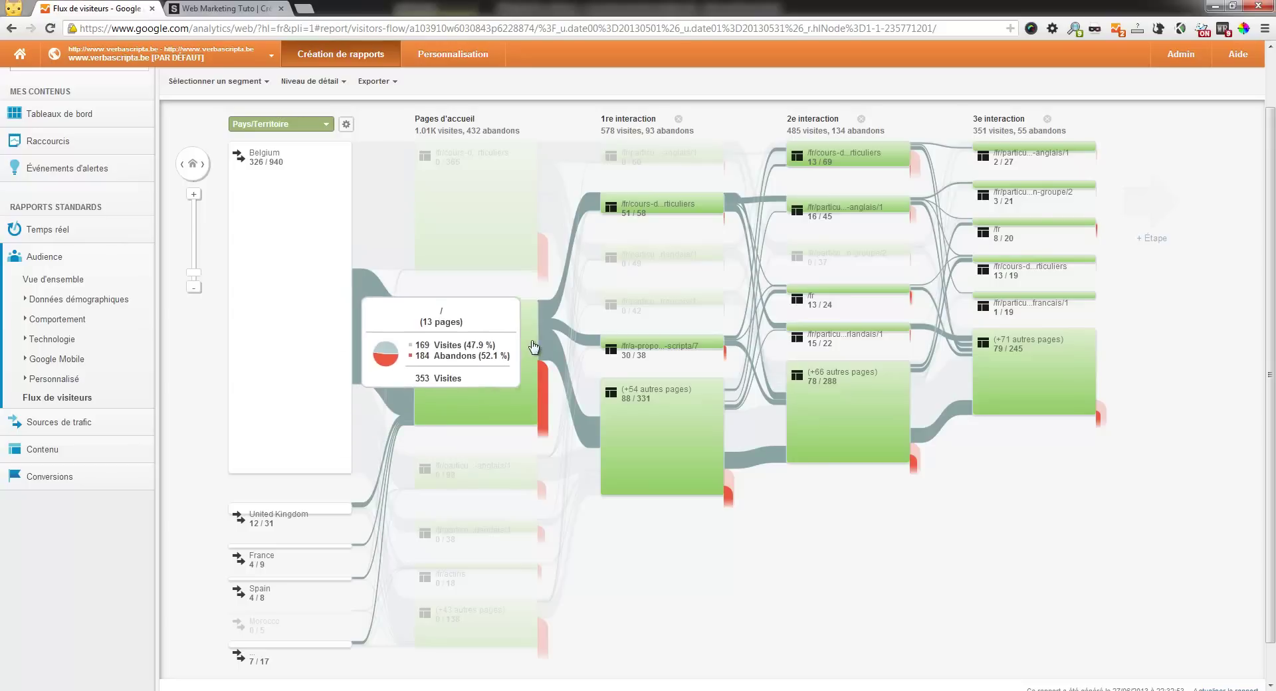
mouse_move(654, 212)
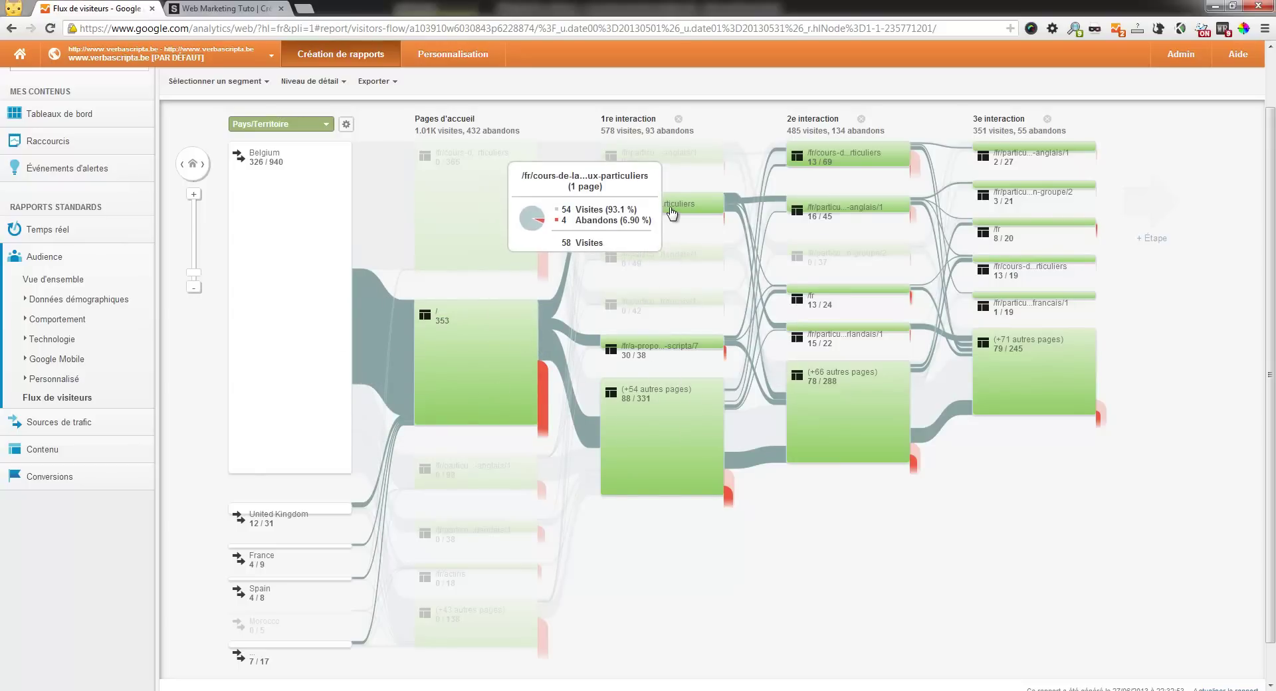
mouse_move(690, 349)
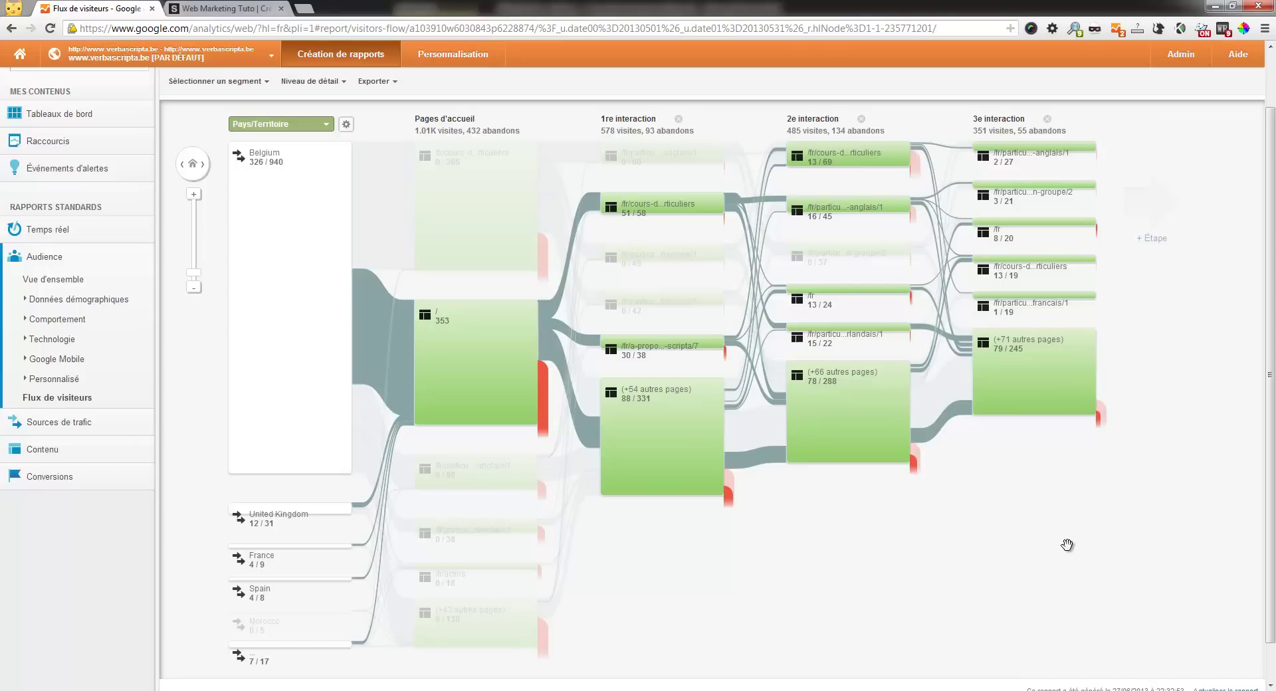
Extend the visitor flow with three more steps, up to the 6e interaction.
drag(1067, 546, 1162, 513)
click(1156, 239)
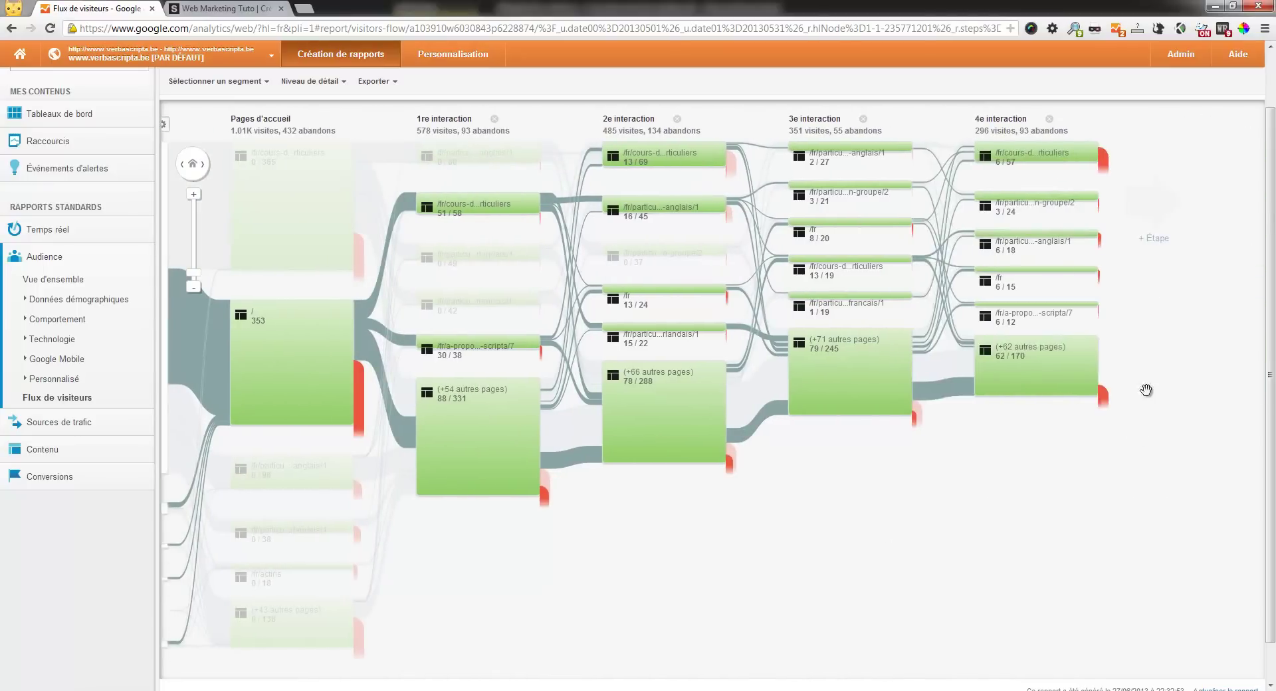
click(1157, 241)
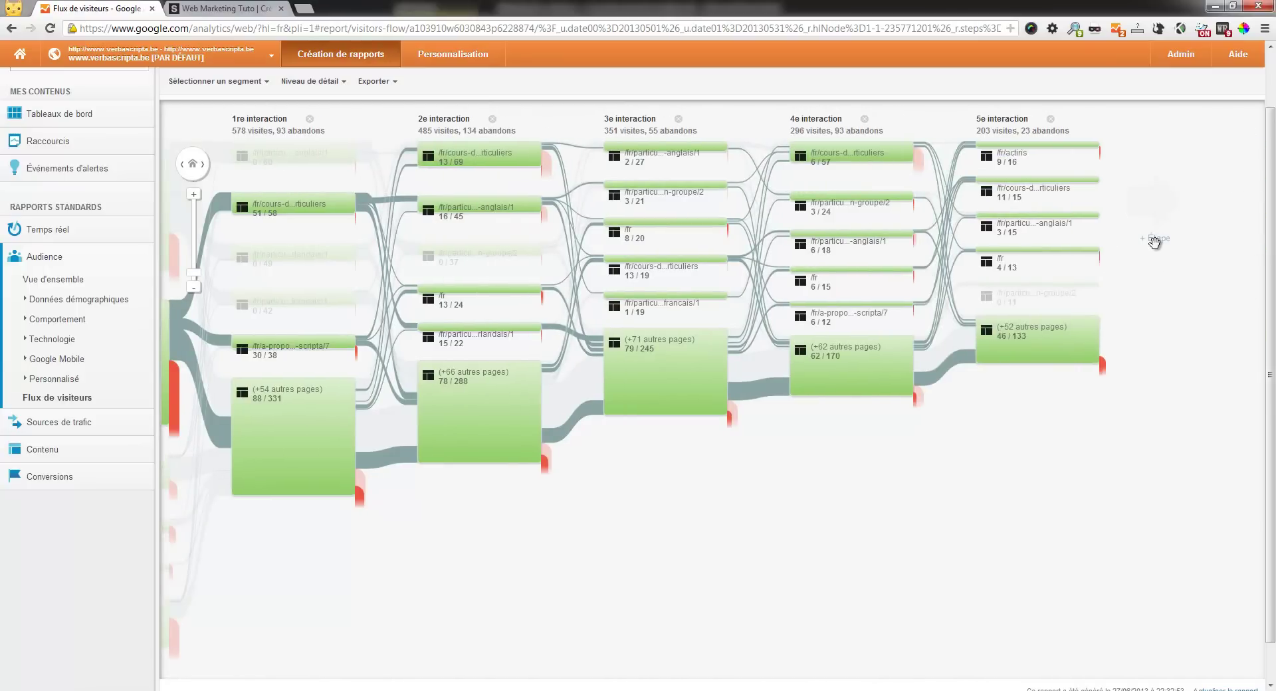
click(1155, 241)
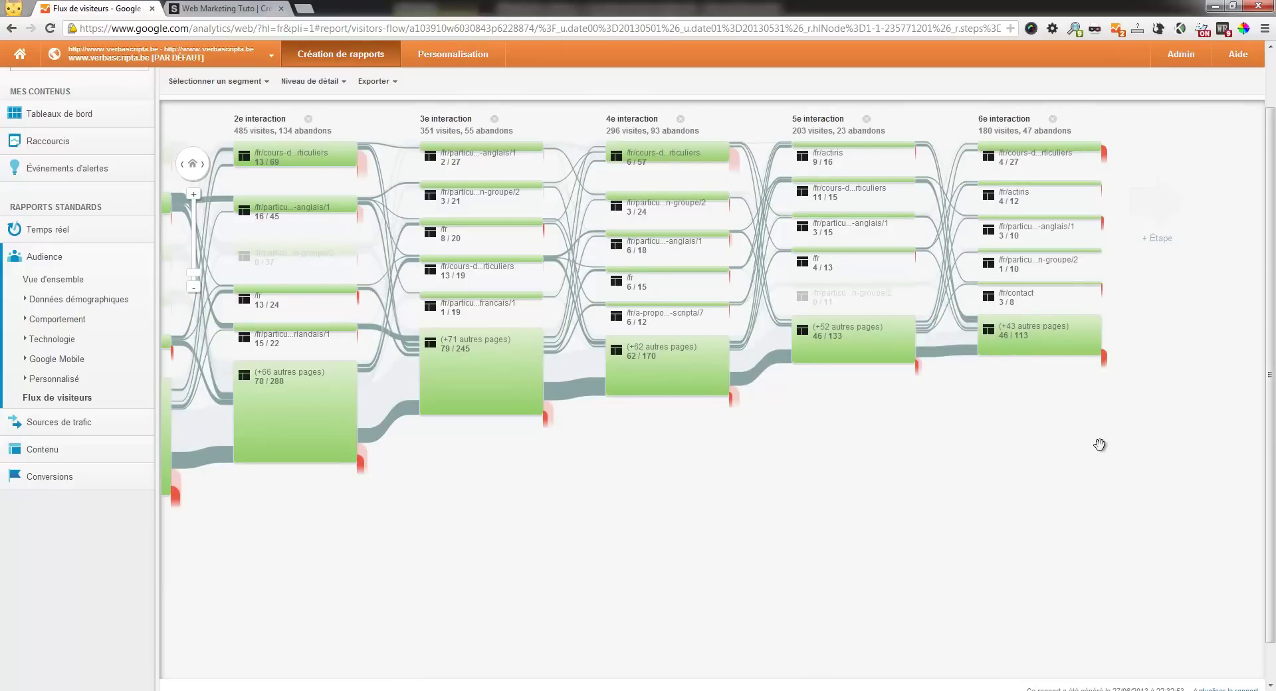
Highlight the traffic through the /fr/contact node in the 6e interaction.
mouse_move(1026, 292)
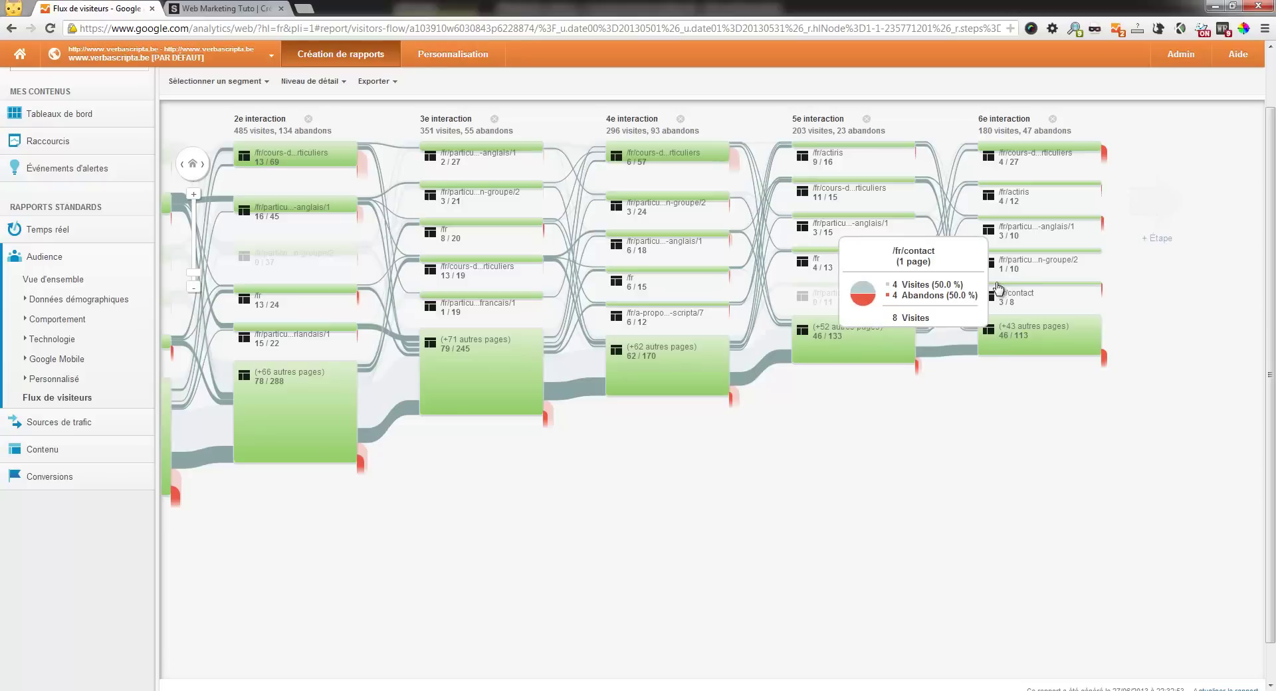
click(999, 288)
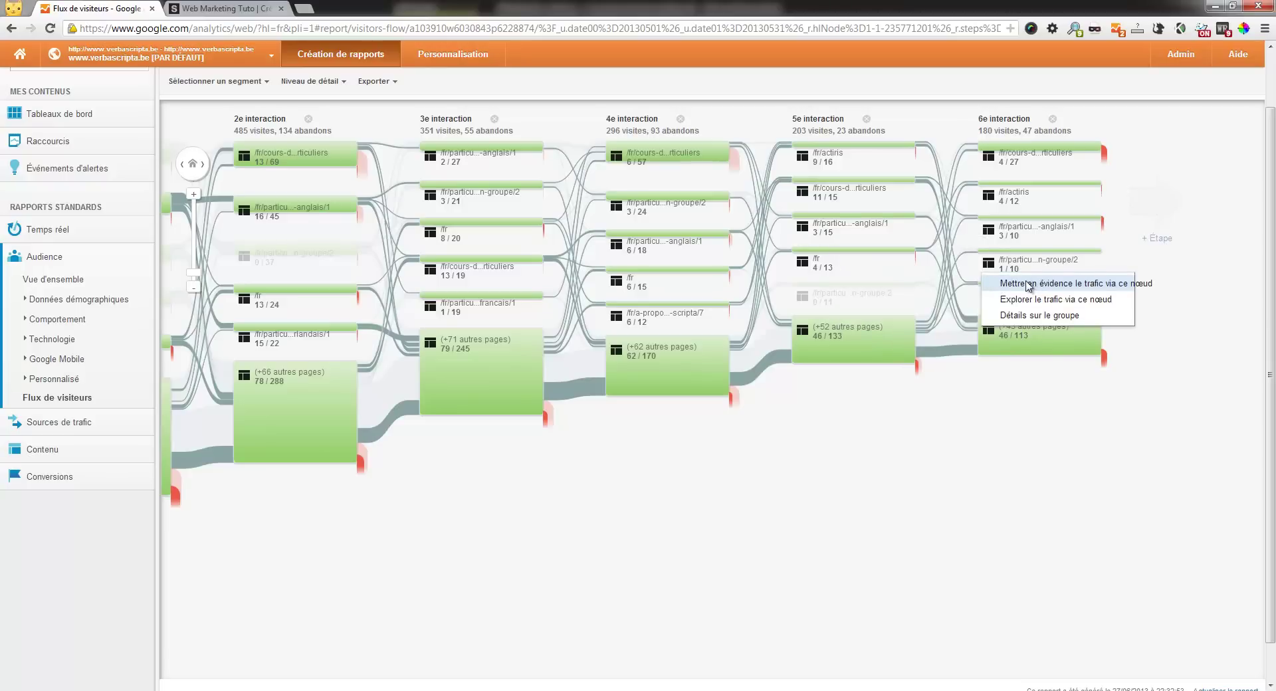
click(1021, 286)
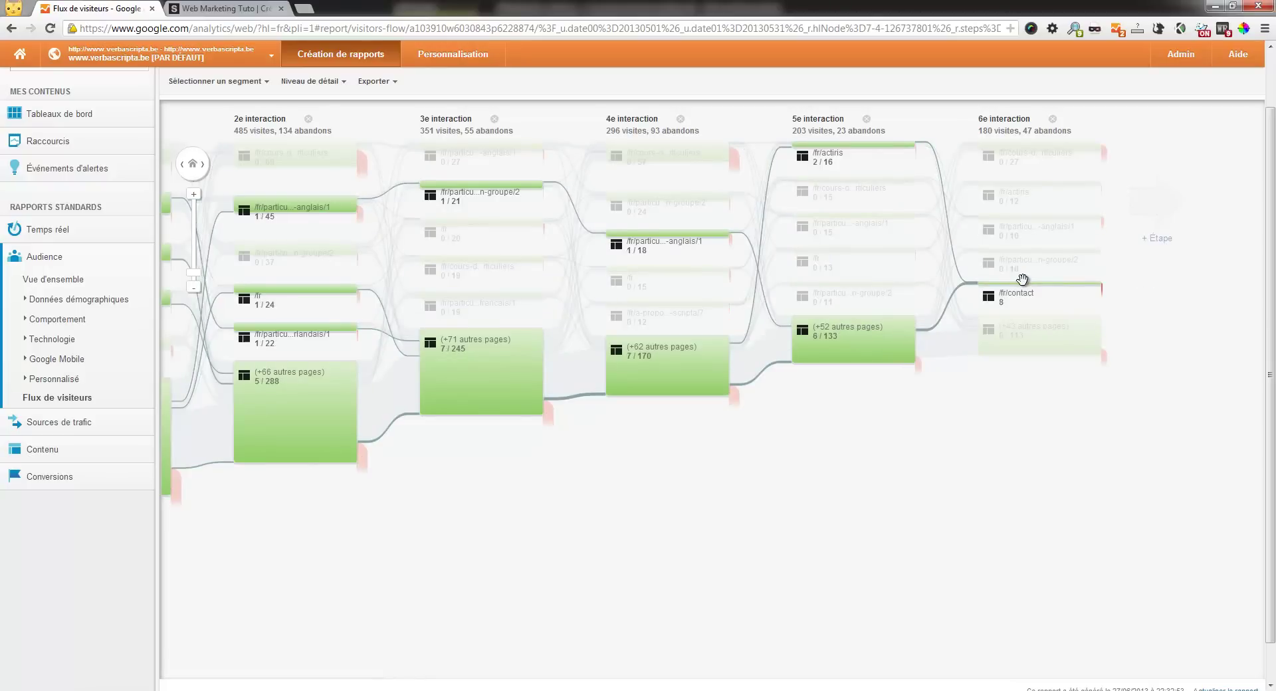
Trace the highlighted paths between the landing pages and /fr/contact, examining the visits and abandons of the pages along the way.
drag(883, 492, 989, 470)
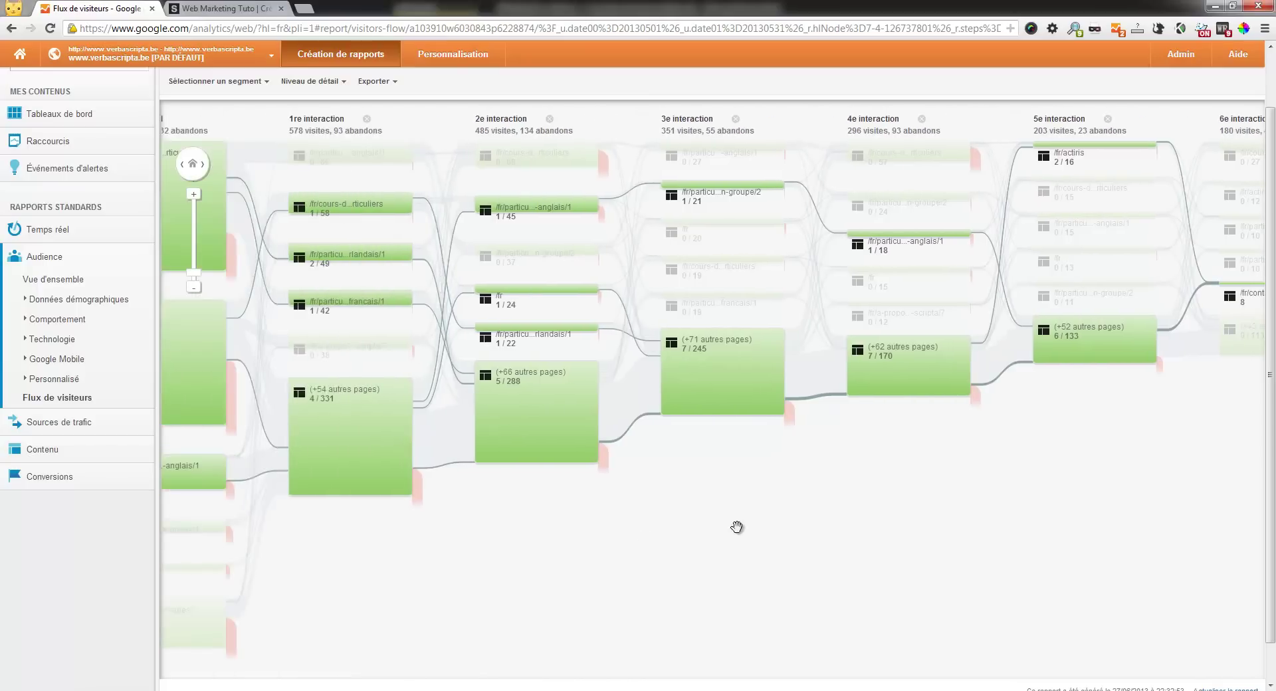
drag(746, 530, 999, 501)
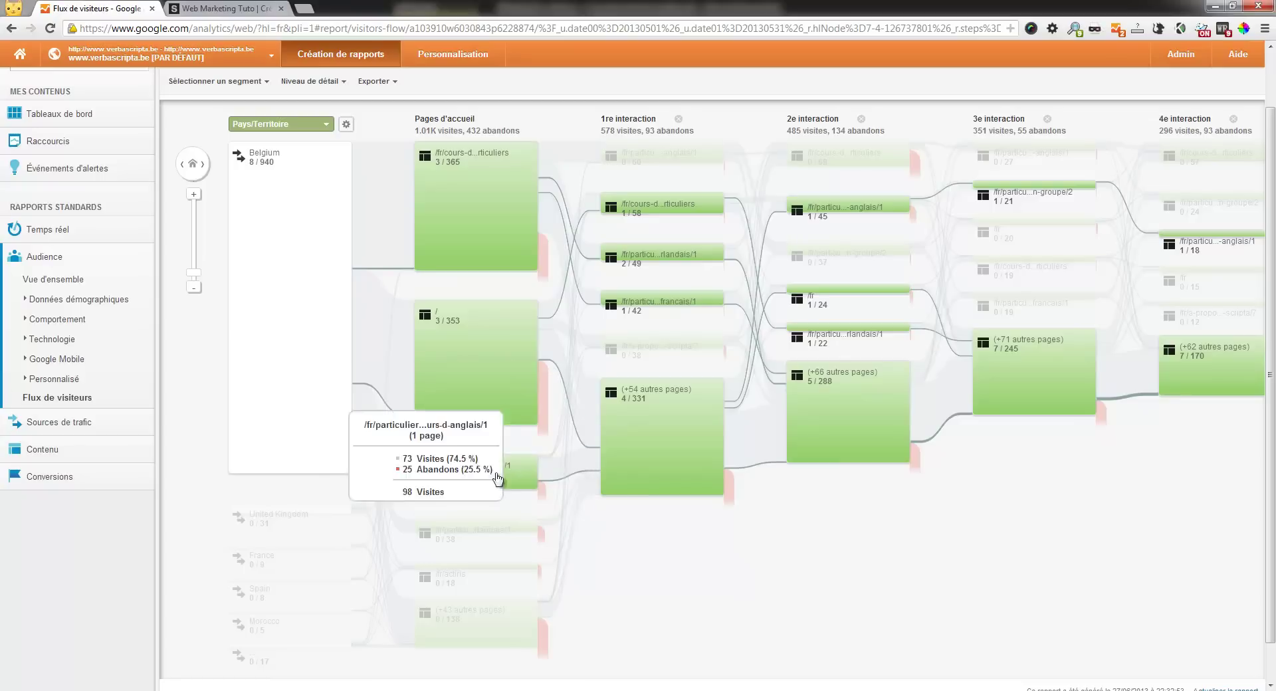
mouse_move(512, 245)
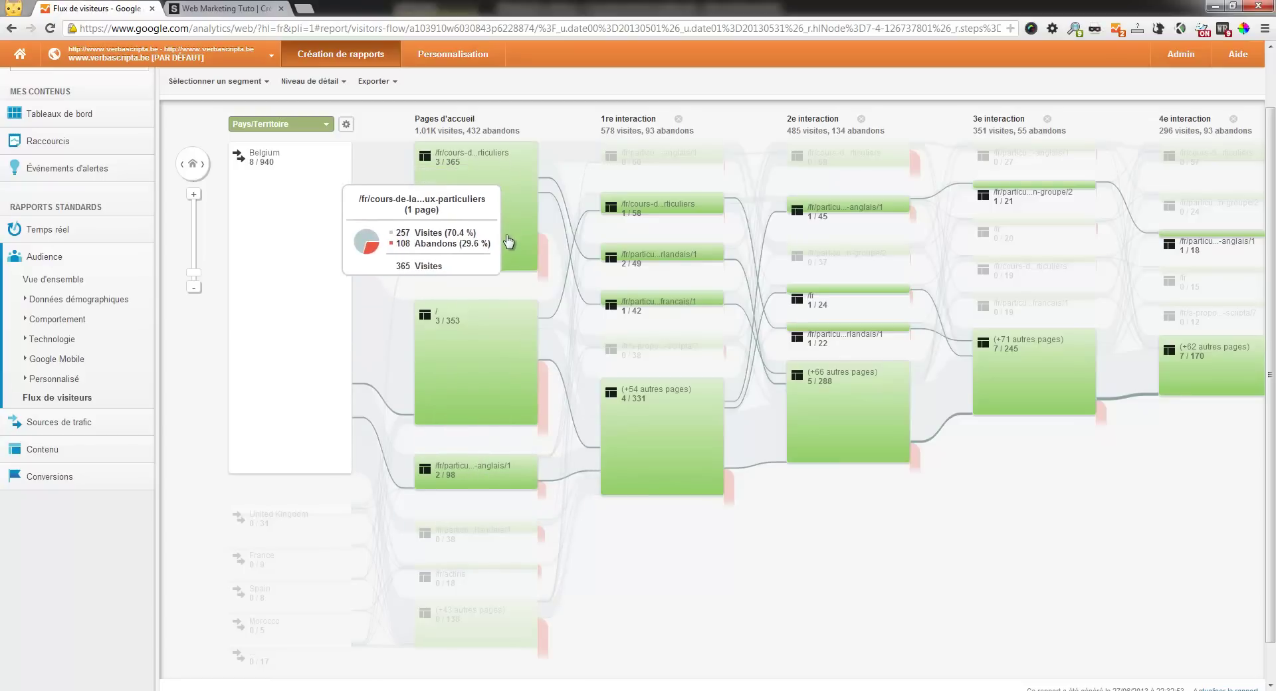
mouse_move(521, 481)
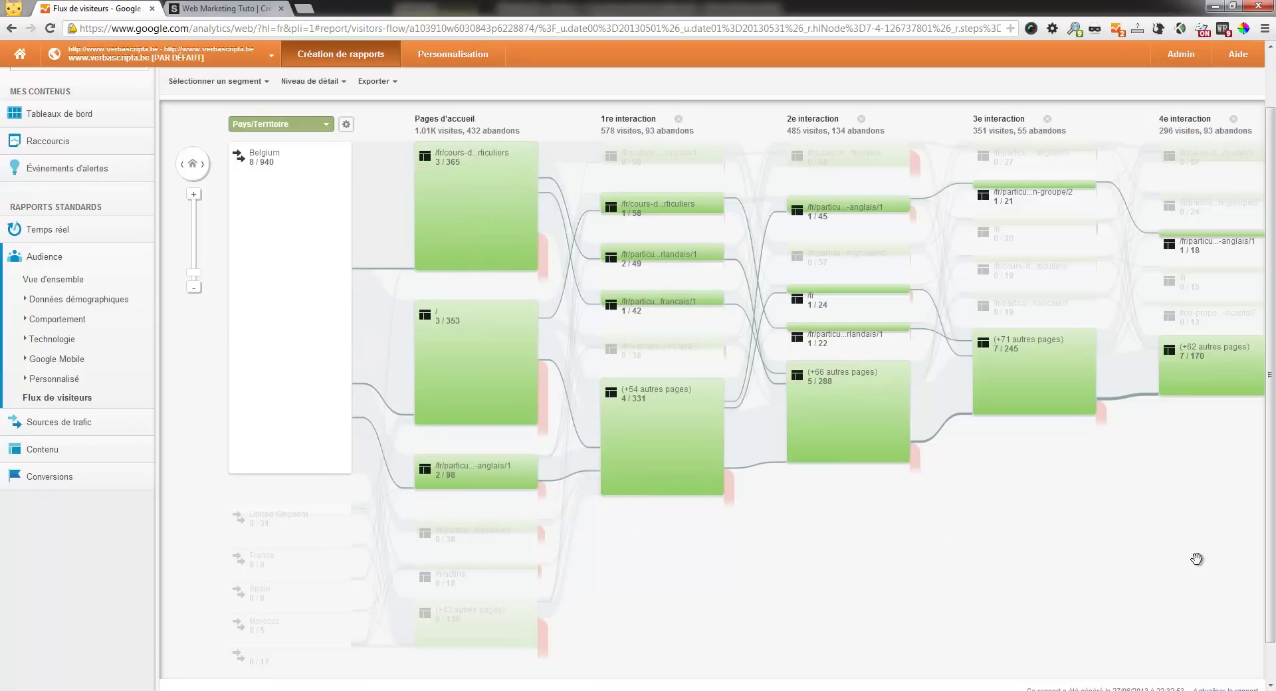
drag(1107, 549, 906, 547)
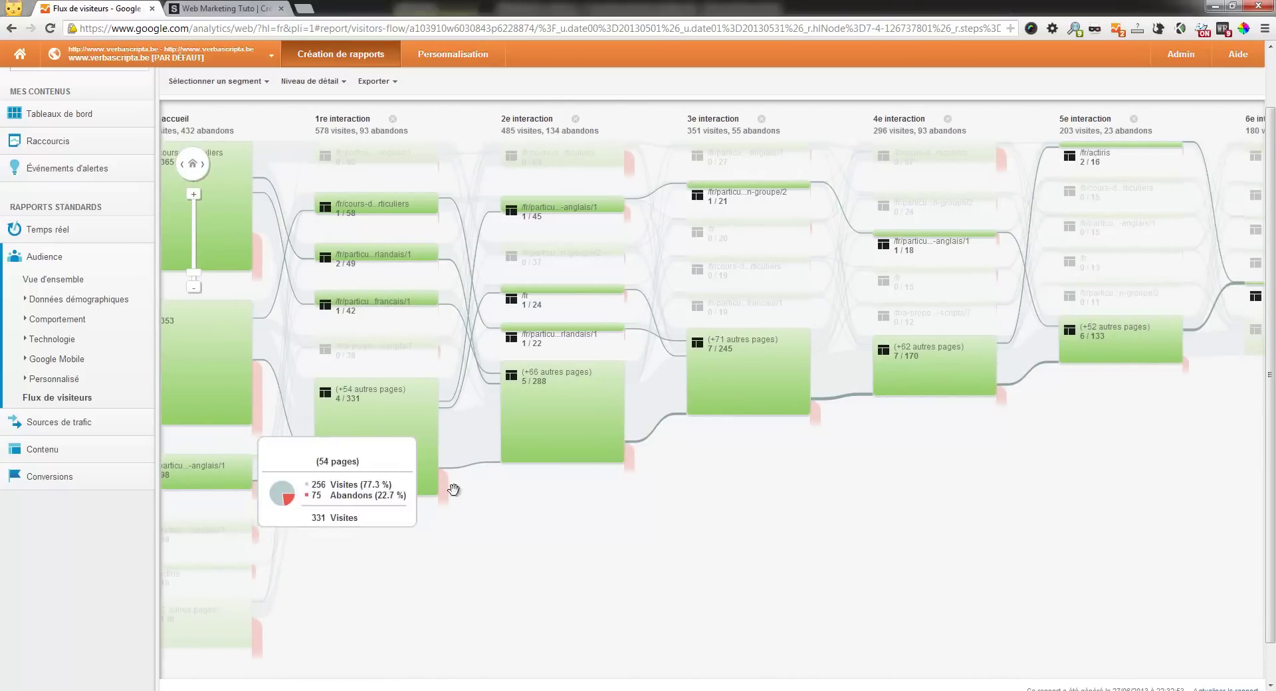
drag(1127, 487, 829, 519)
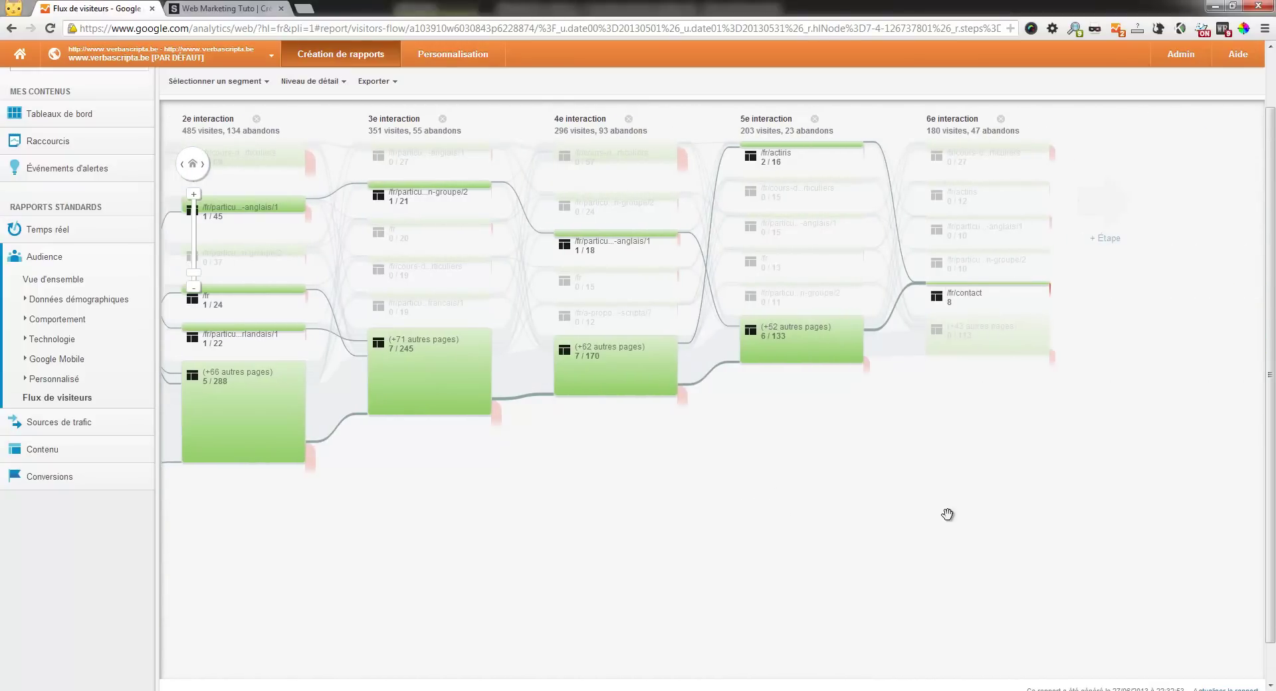
drag(910, 524, 1011, 507)
drag(808, 535, 1046, 512)
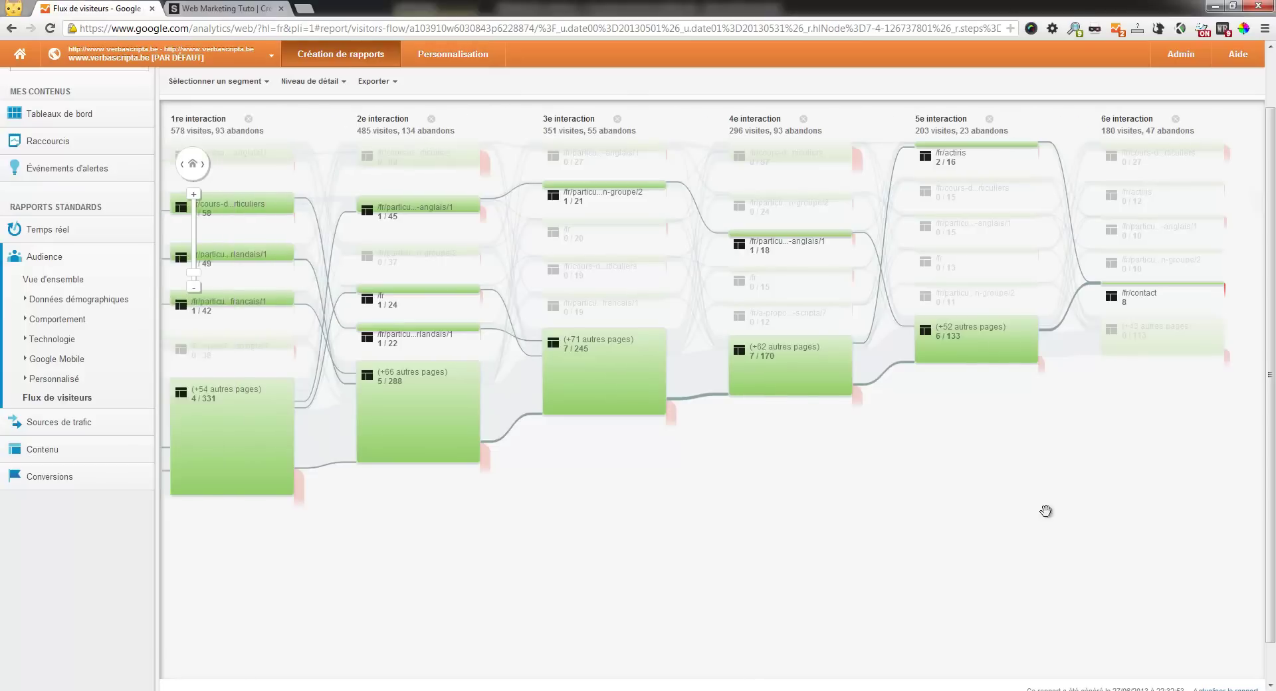
drag(842, 559, 1006, 516)
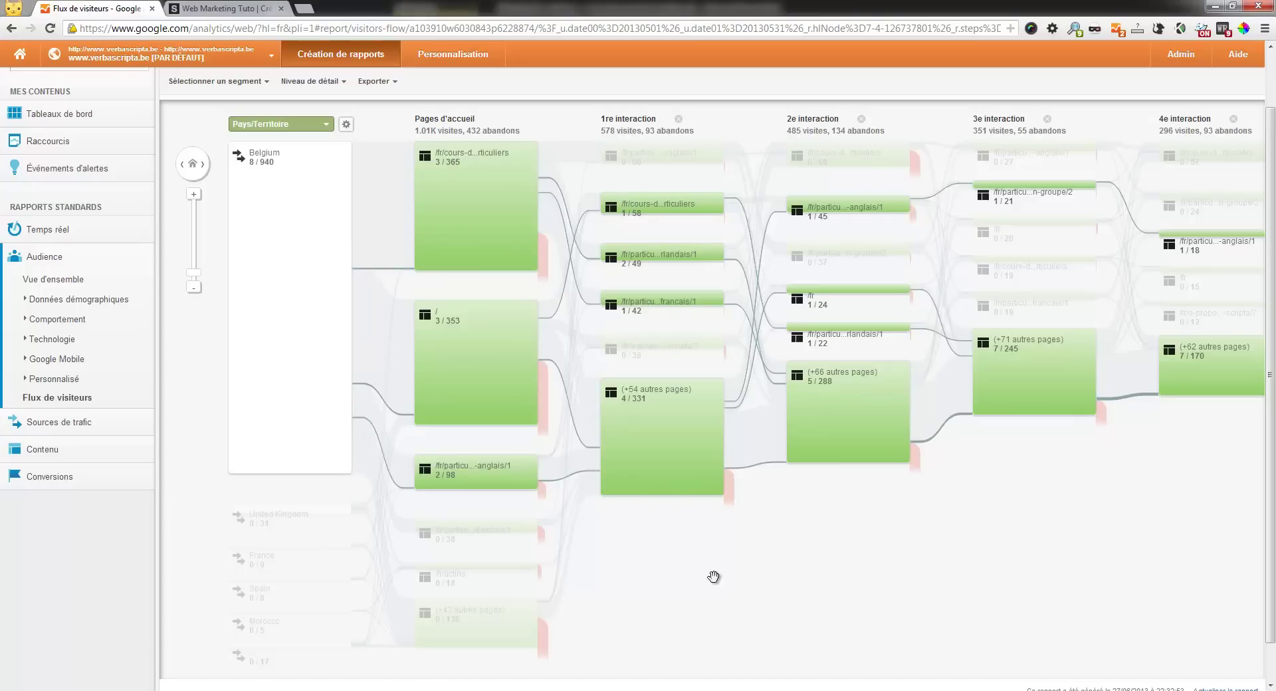
Change the visitor flow's starting dimension to Source.
click(278, 127)
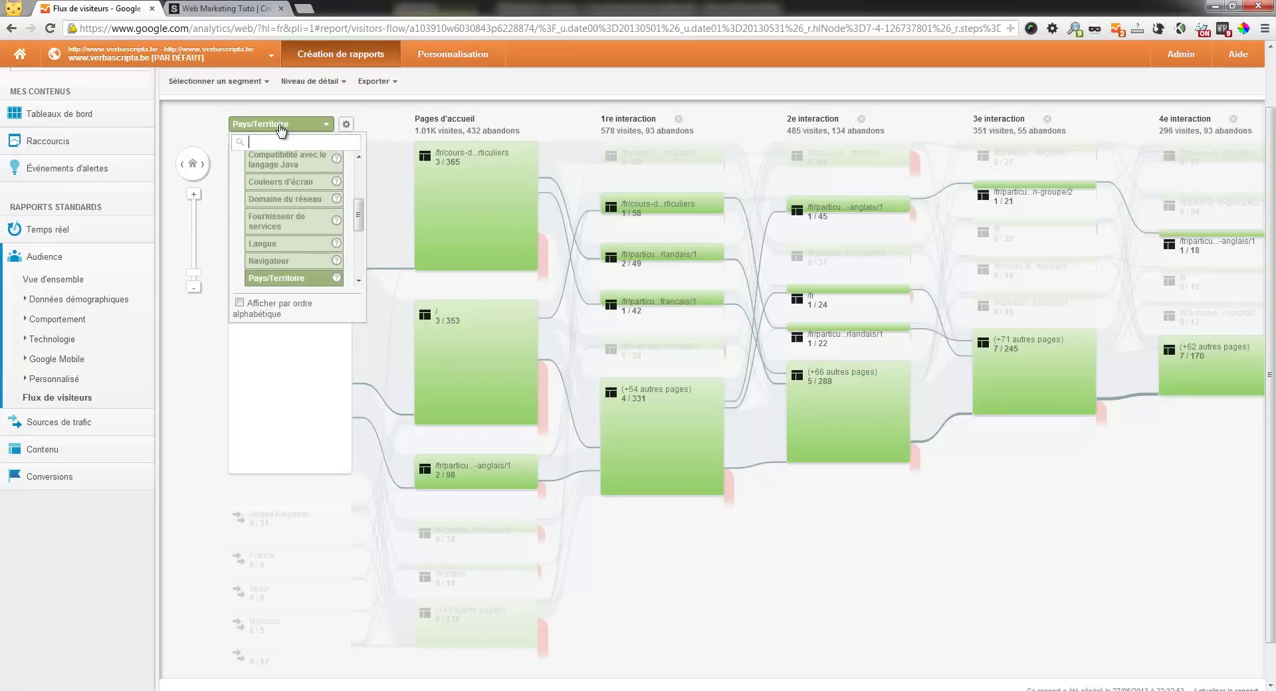
text(sour)
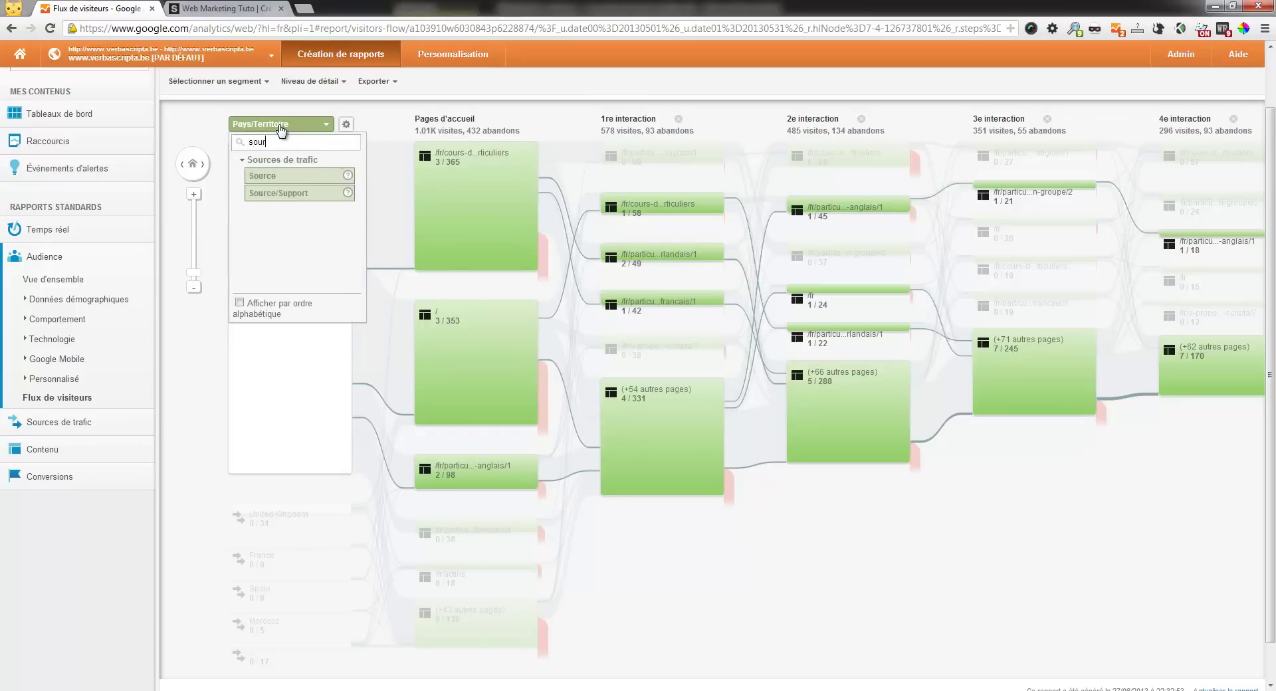
click(292, 176)
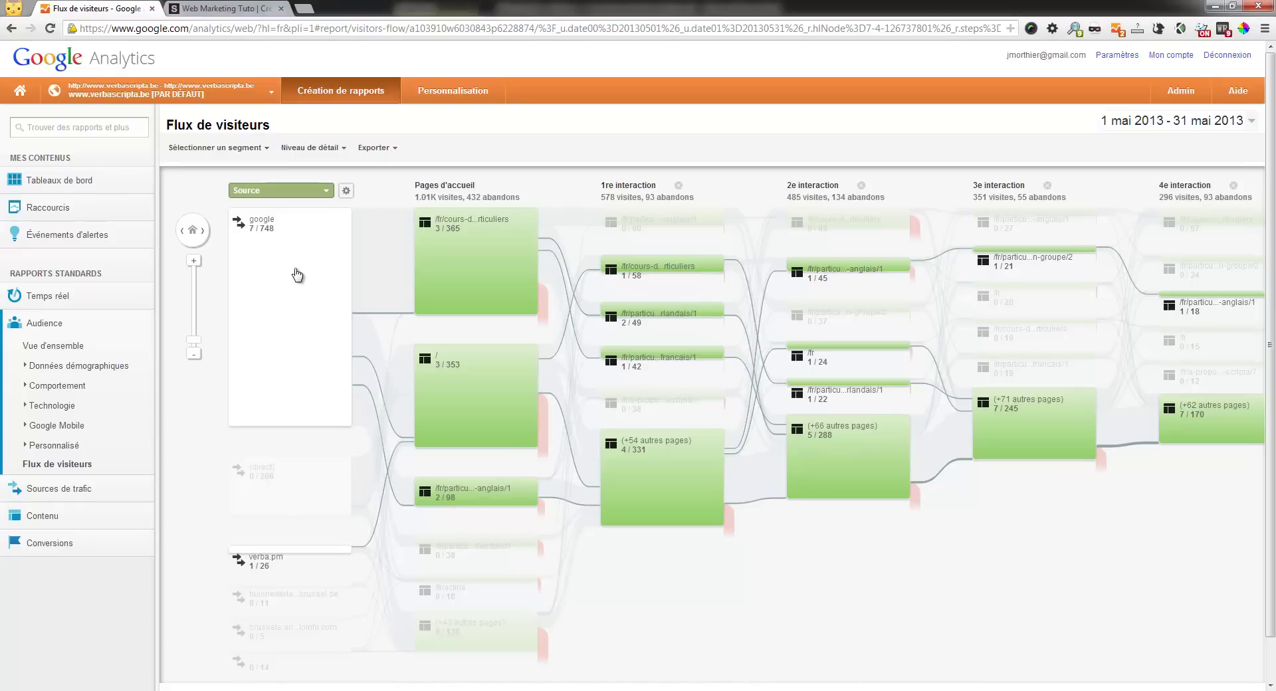
Set the visitor flow's starting dimension to Support and highlight the traffic through the referral node.
click(303, 194)
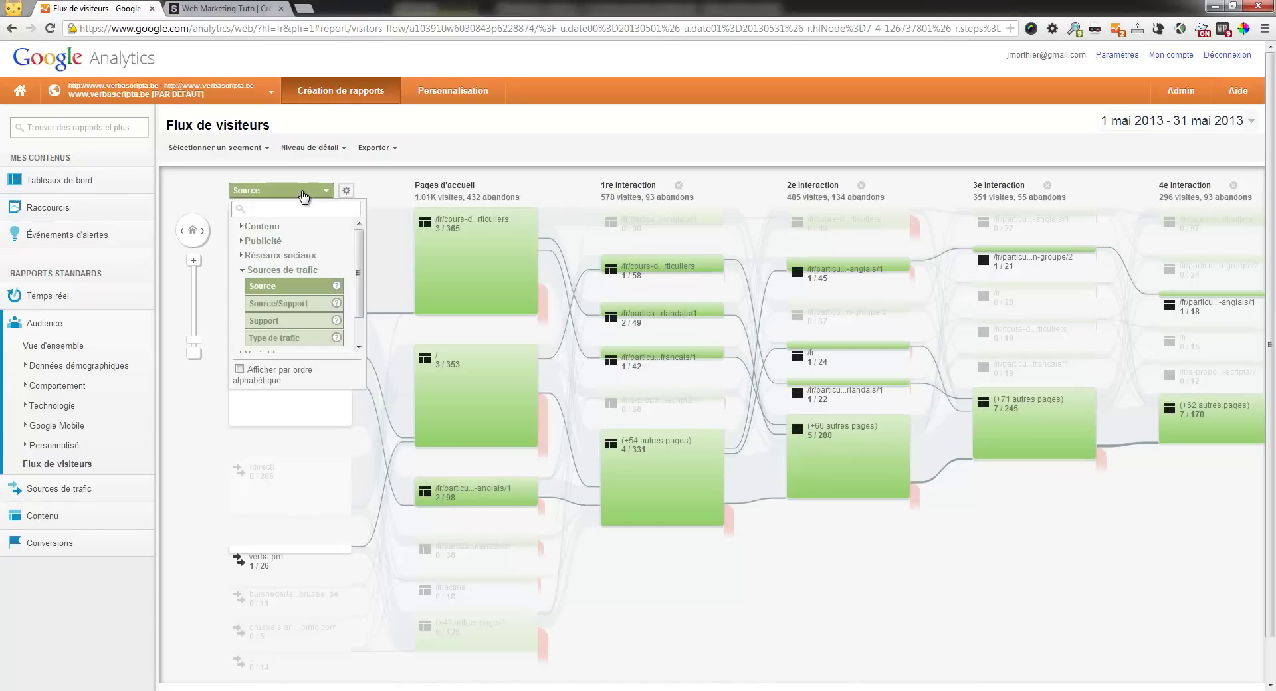
click(273, 319)
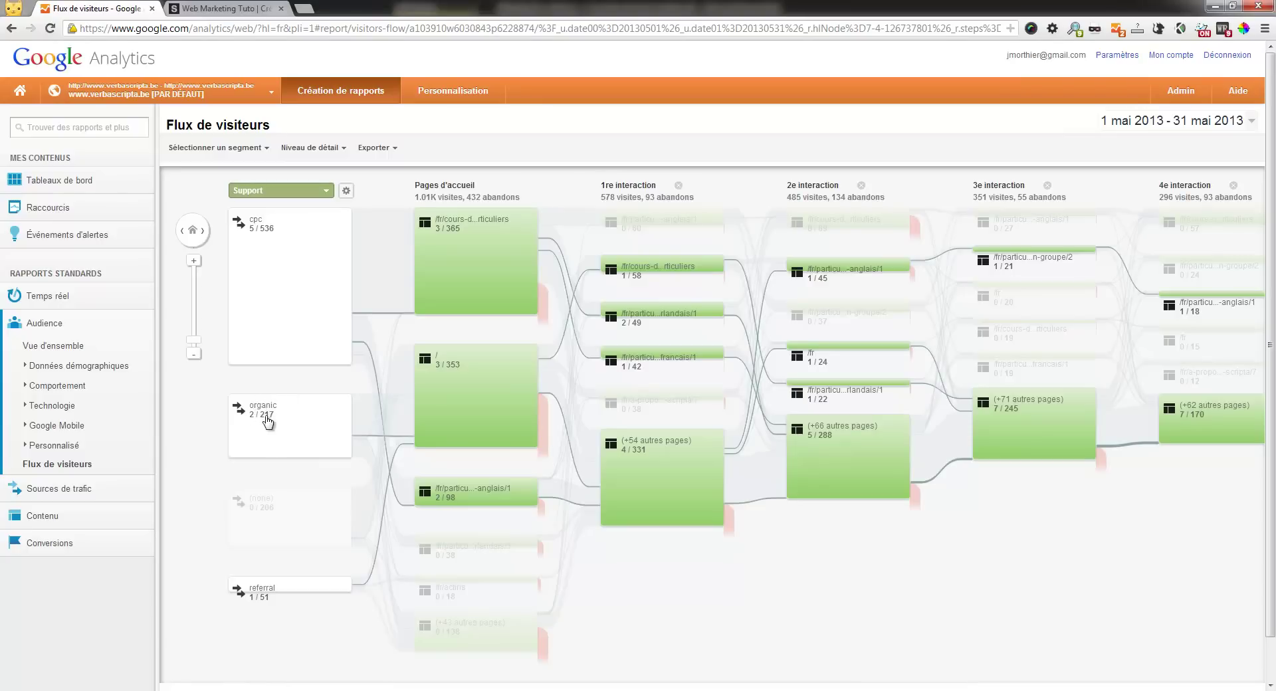
scroll(269, 420, down, 1)
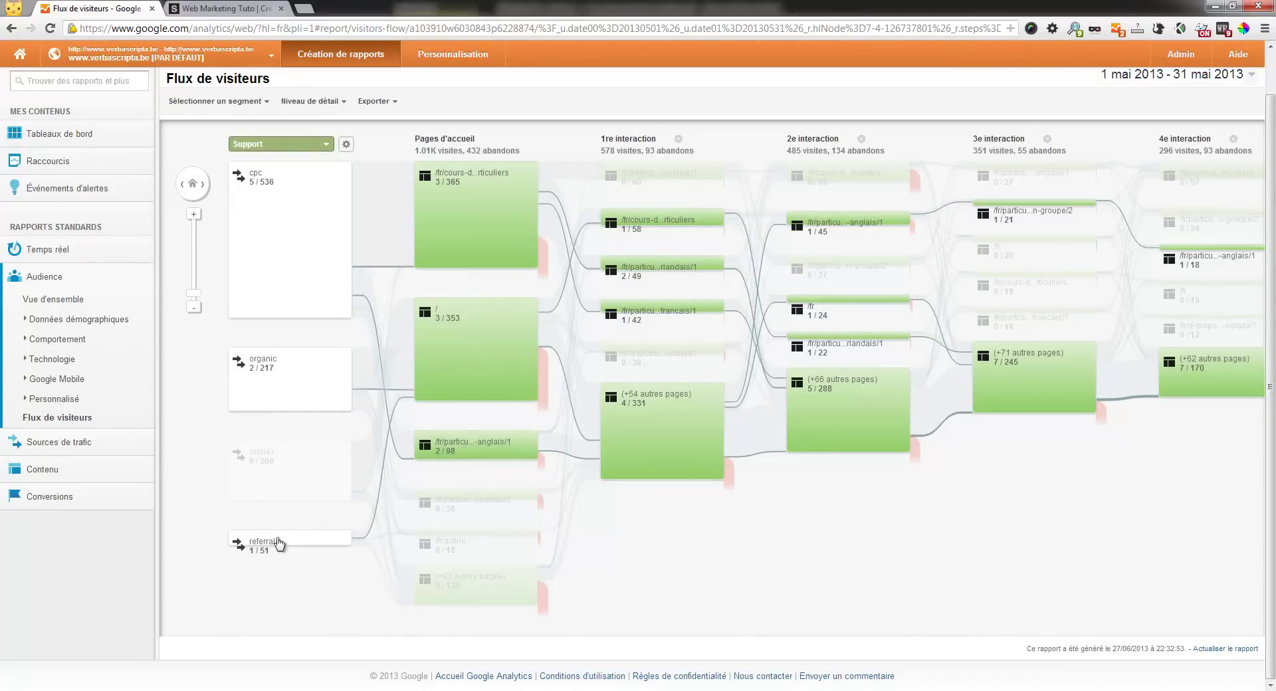
click(307, 544)
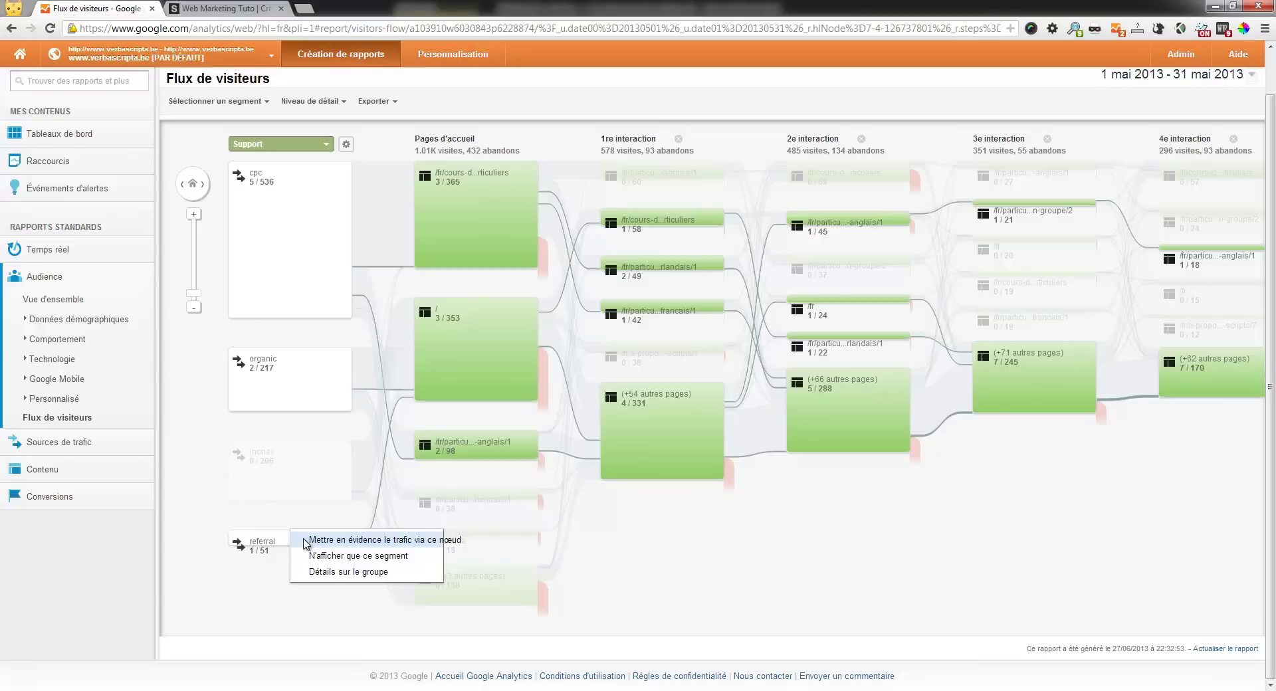
click(306, 540)
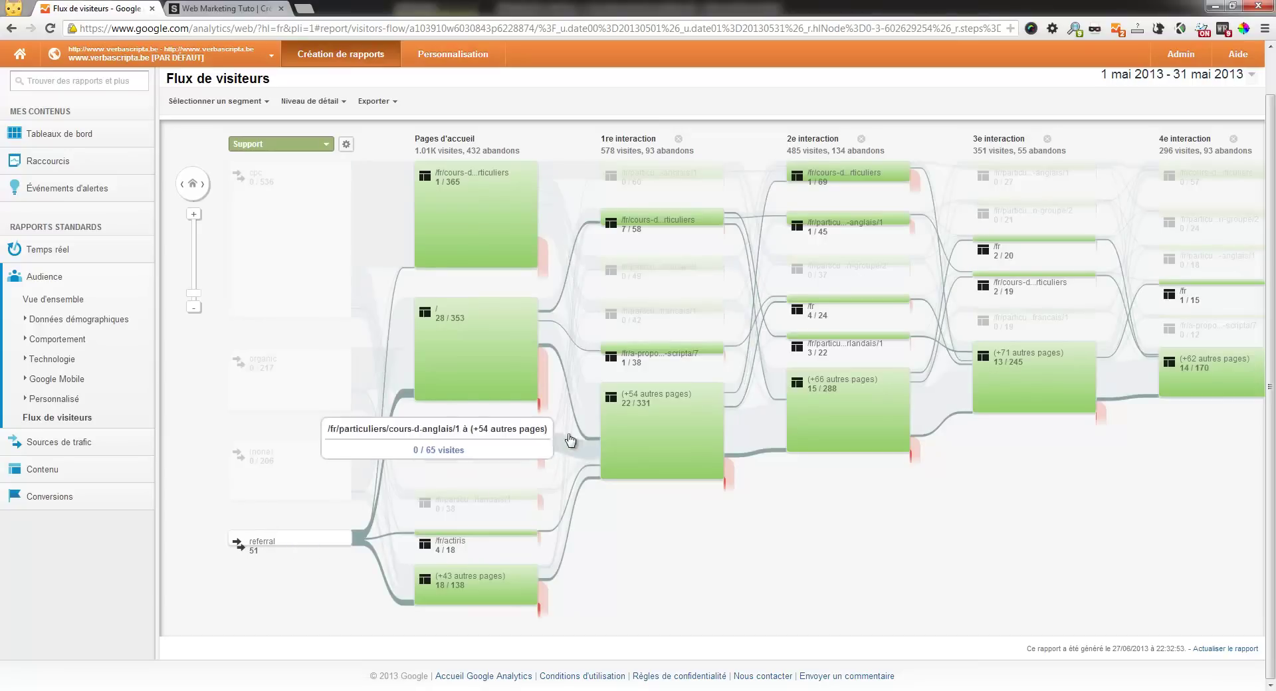
Open the group details of the / landing page, examine its page's abandonment rate, and close the details.
mouse_move(583, 436)
click(516, 341)
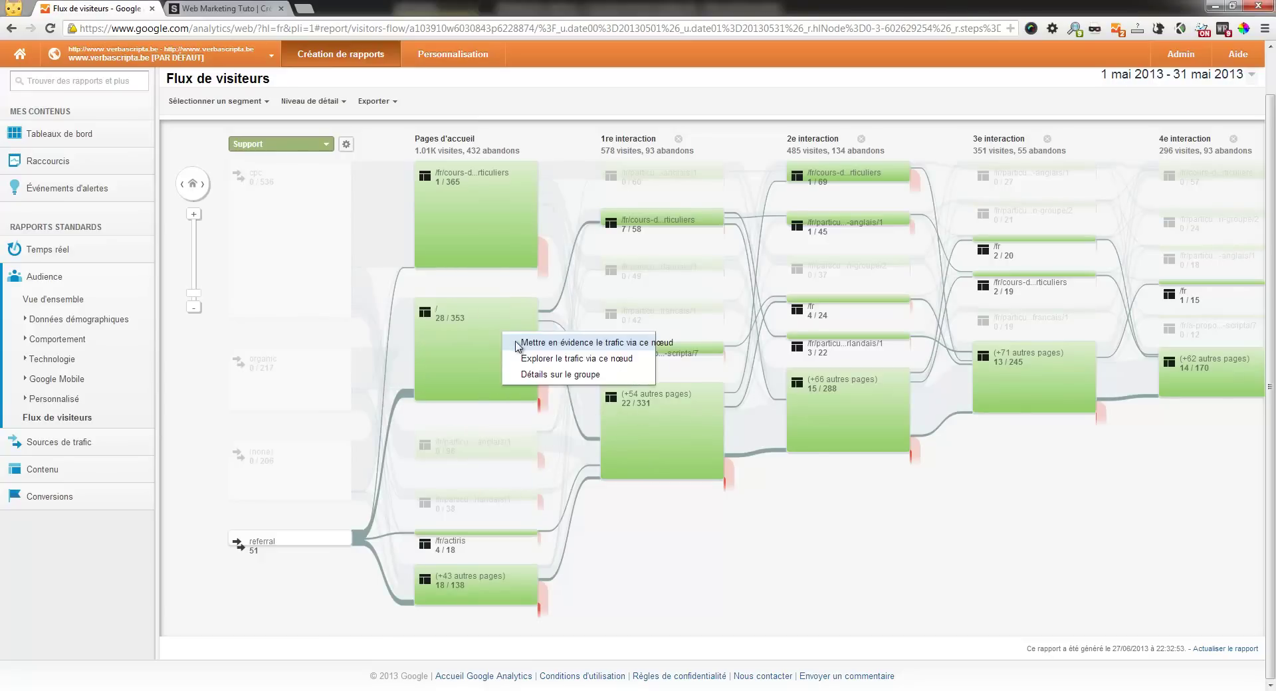
click(529, 376)
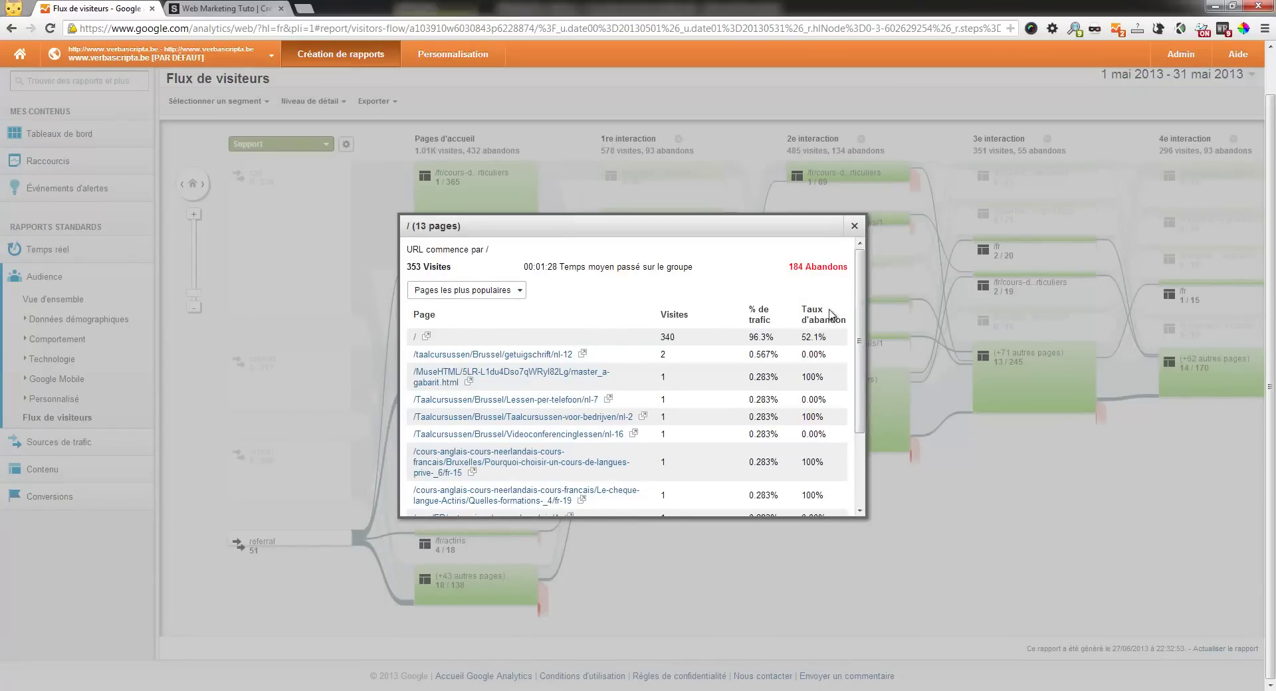
drag(829, 345, 815, 337)
scroll(811, 476, down, 3)
scroll(806, 479, up, 5)
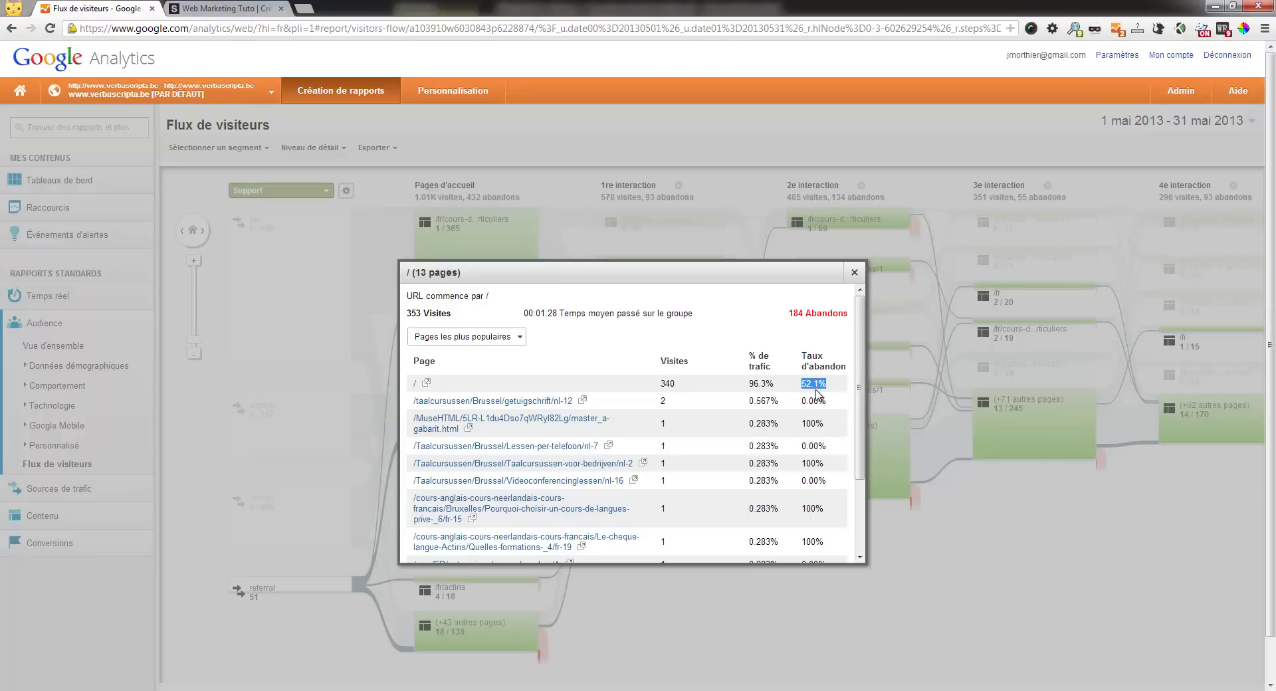
click(855, 274)
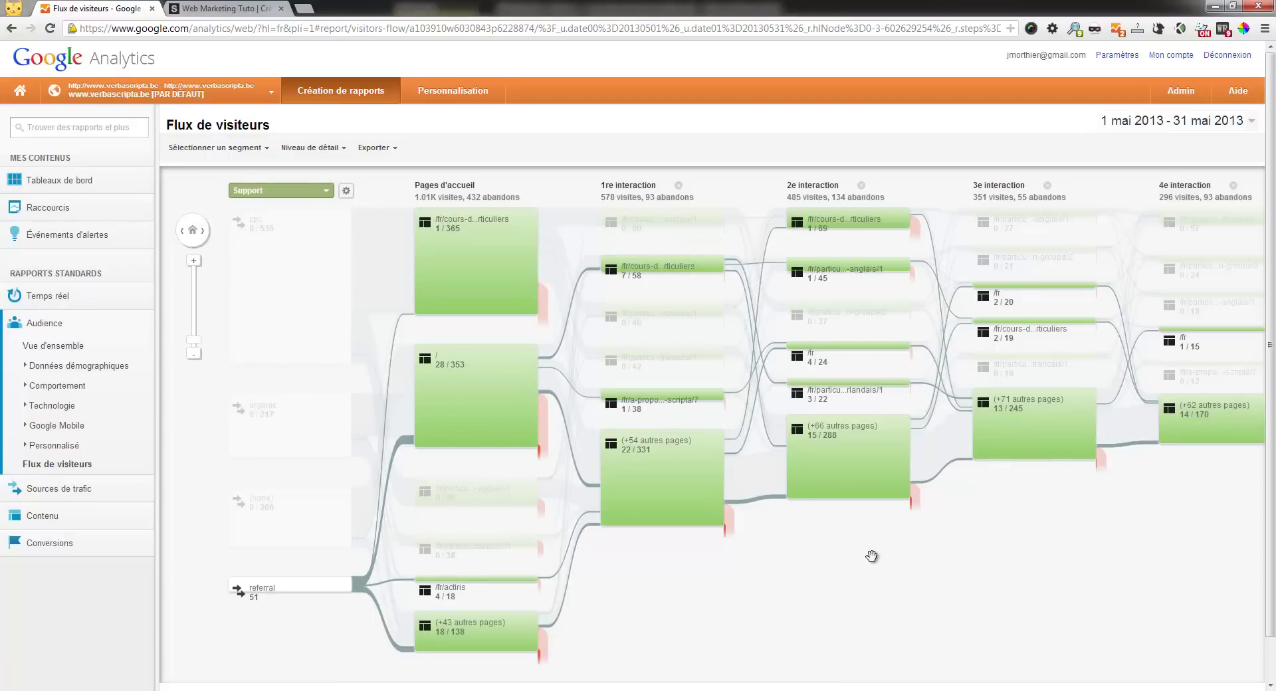
Examine the highlighted referral traffic across the interactions from the landing pages through the 6e interaction.
drag(968, 589, 585, 588)
drag(1042, 561, 916, 570)
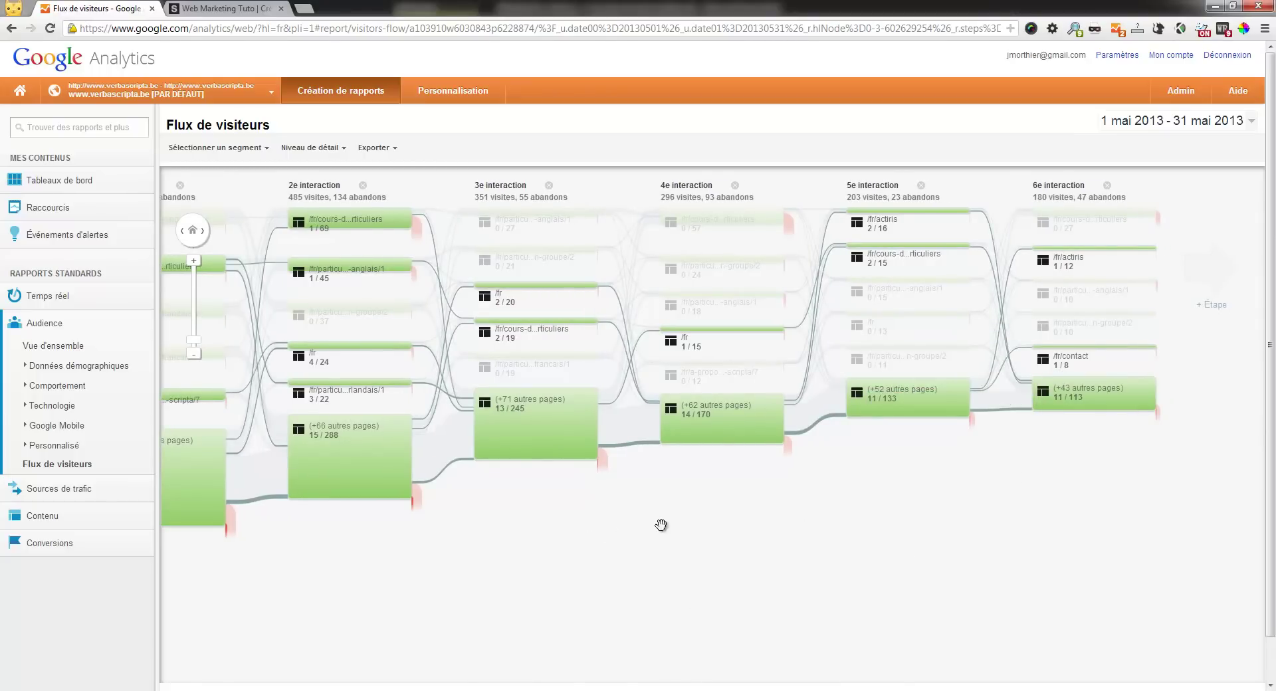
drag(661, 525, 898, 514)
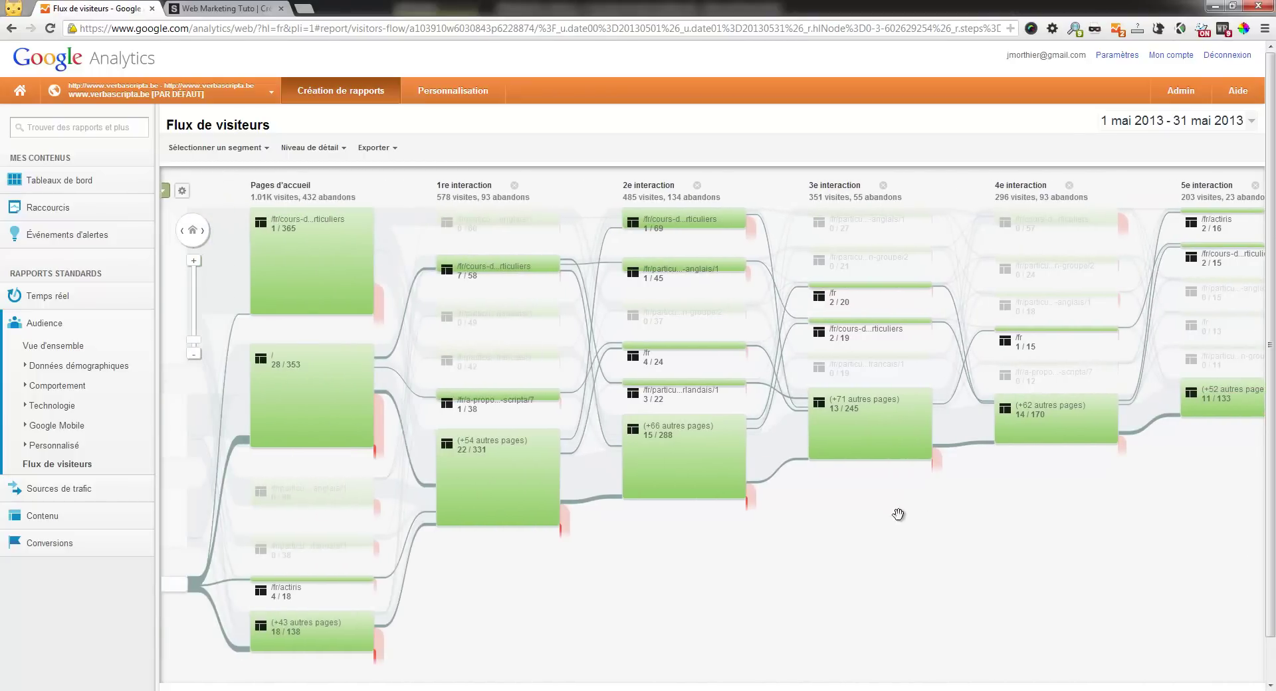
drag(704, 560, 950, 524)
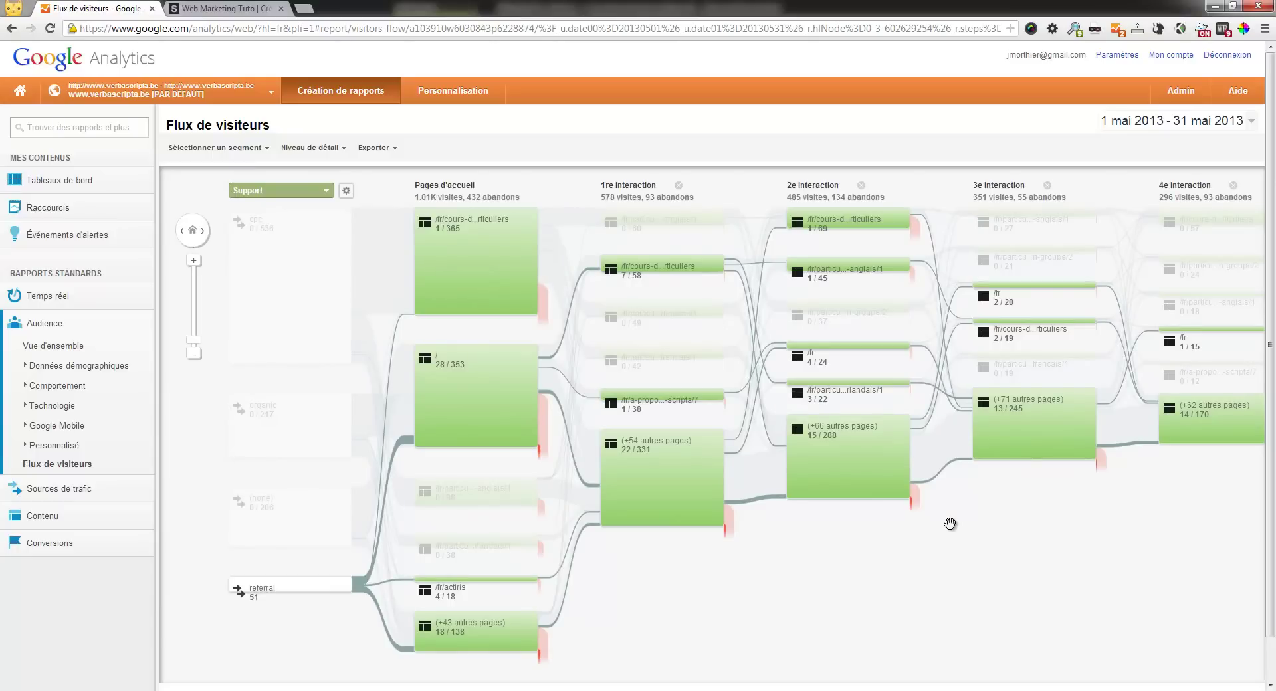